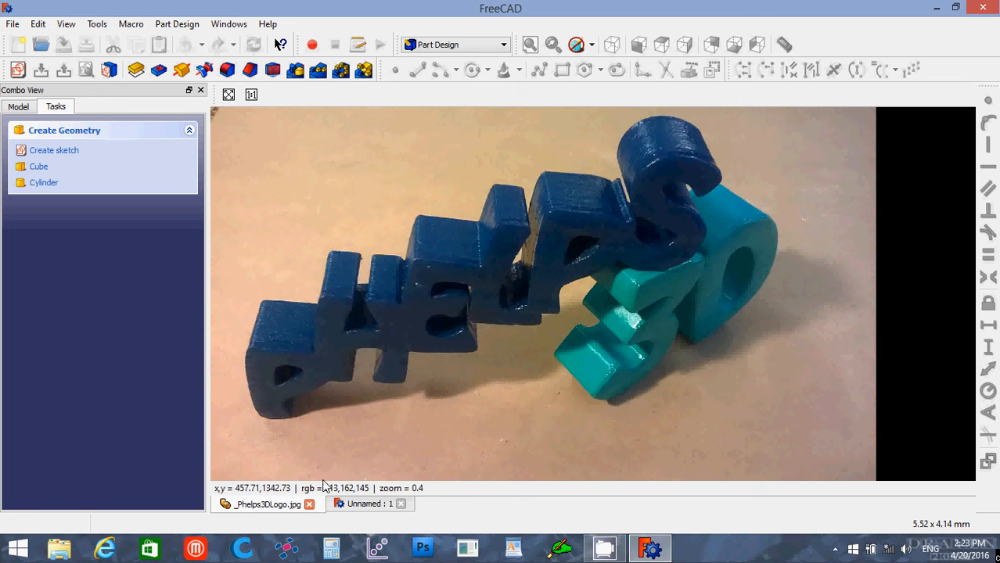
Step: Close the logo image and create a new sketch on the YZ plane
left_click(309, 504)
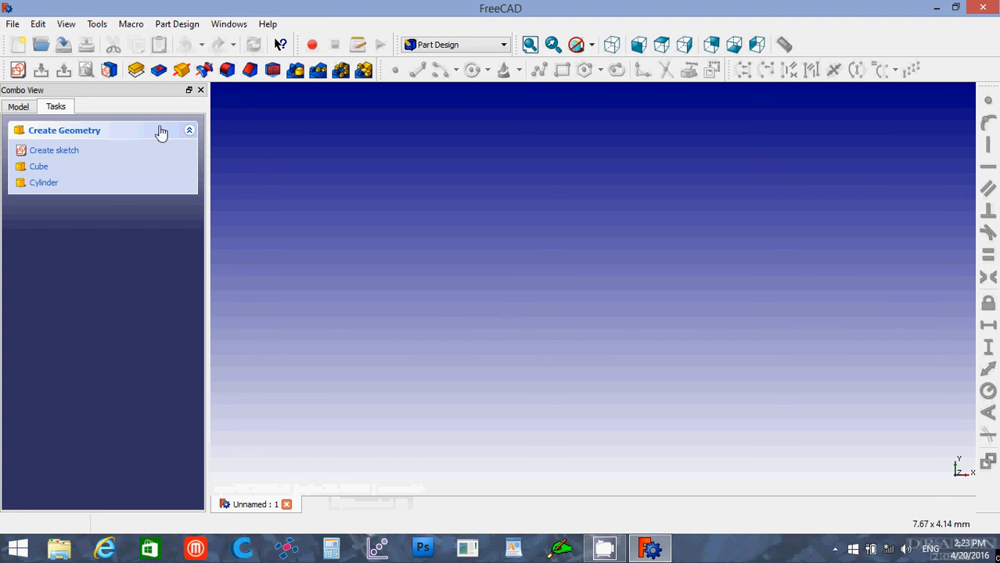
left_click(17, 71)
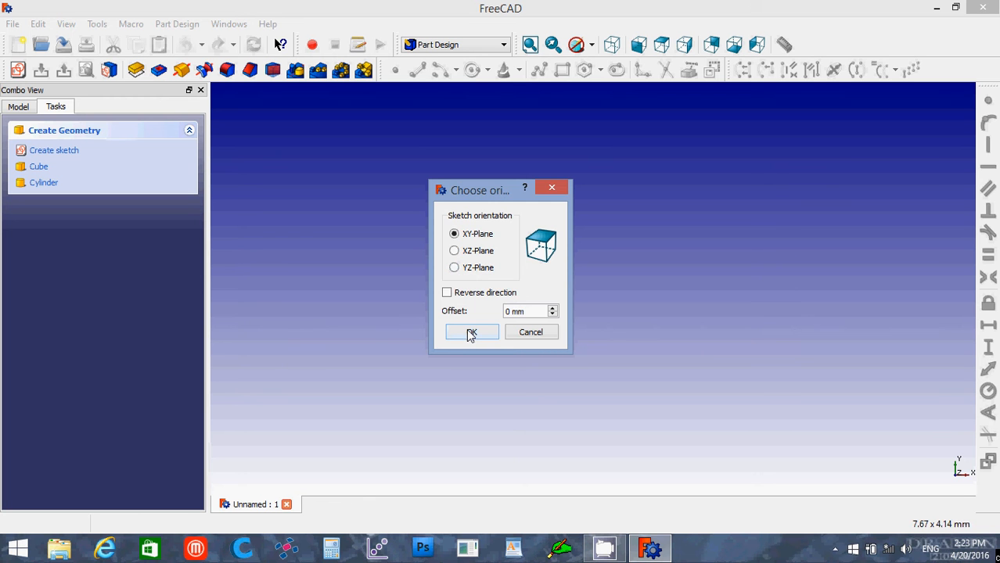
left_click(454, 267)
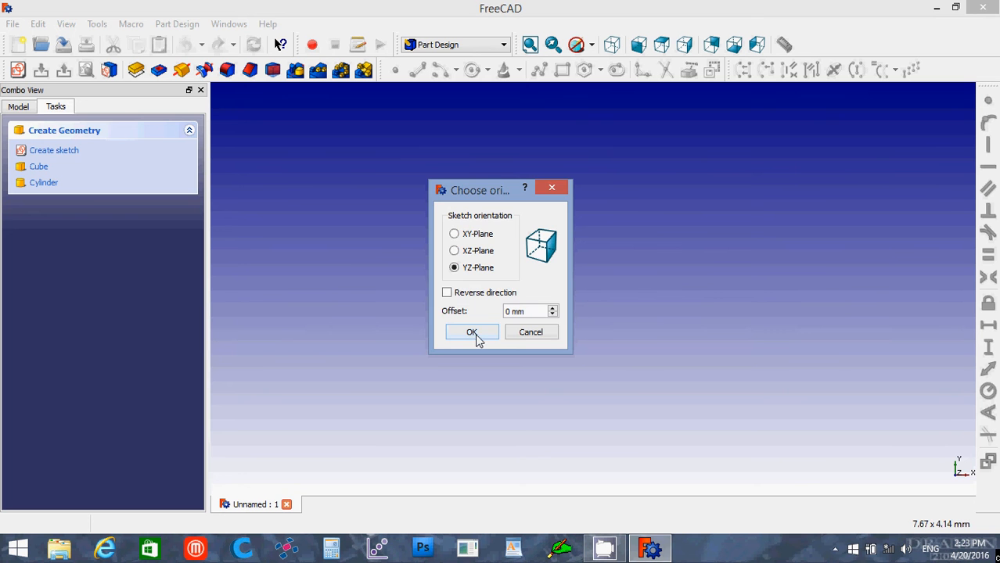
left_click(473, 332)
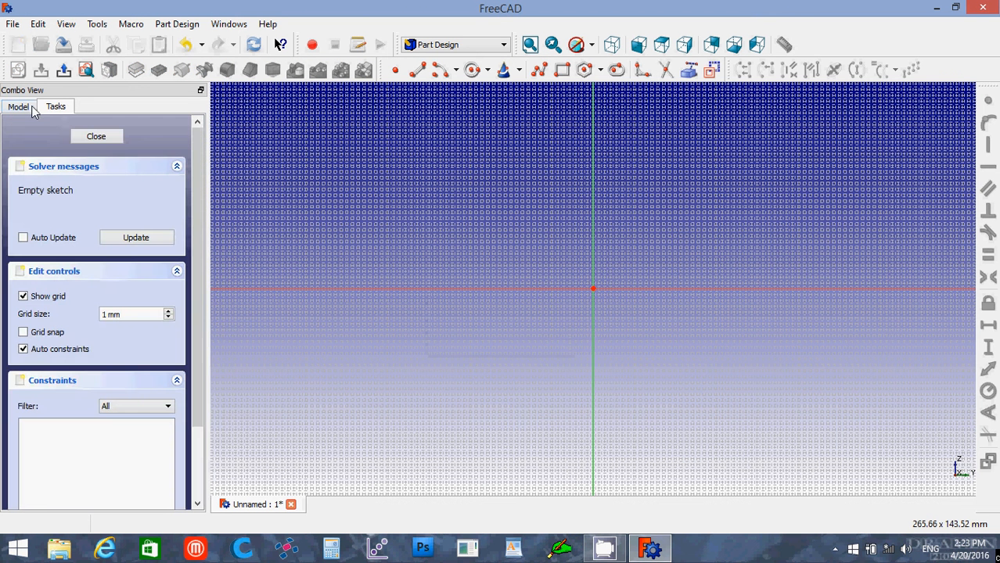
left_click(17, 107)
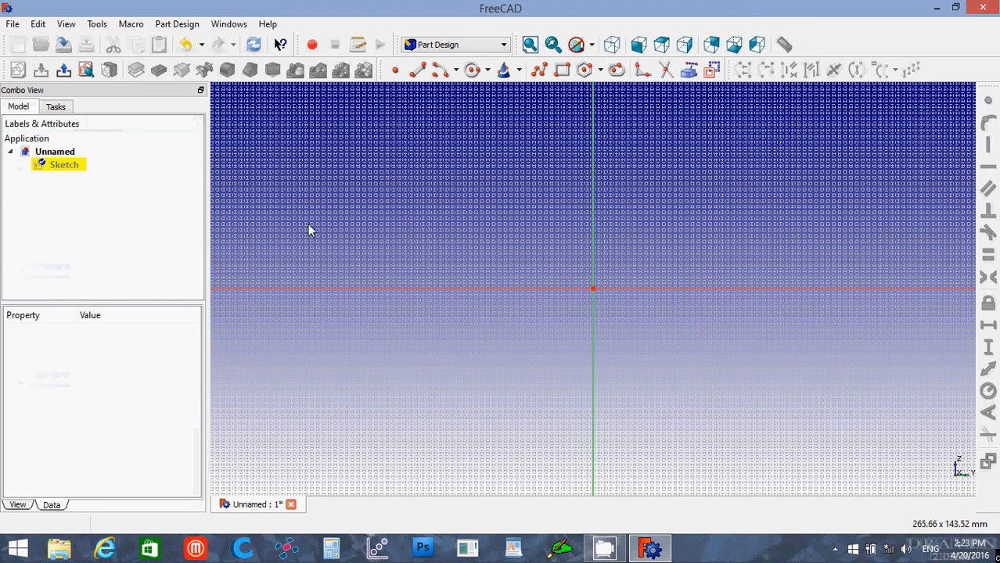
left_click(56, 106)
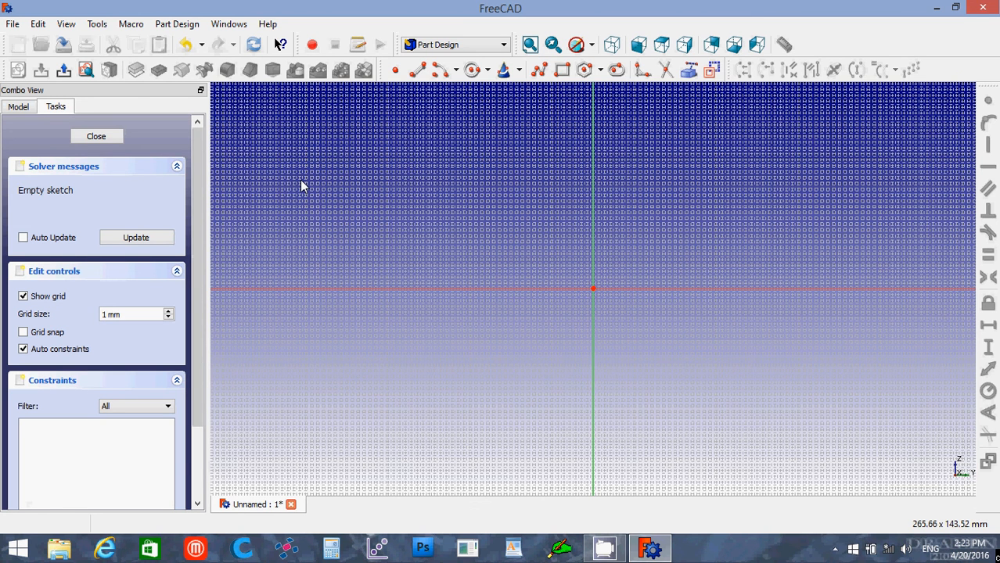
Step: Start a polyline on the vertical axis about 30 mm above the origin with a horizontal line about 13 mm long and a rounded outward bulge
scroll(556, 347, "up", 1)
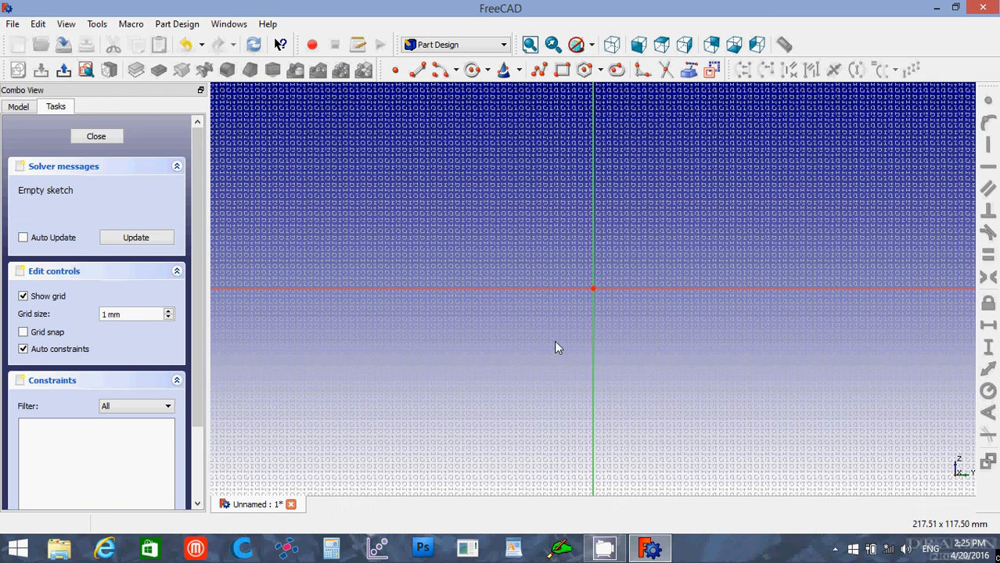
scroll(485, 315, "up", 2)
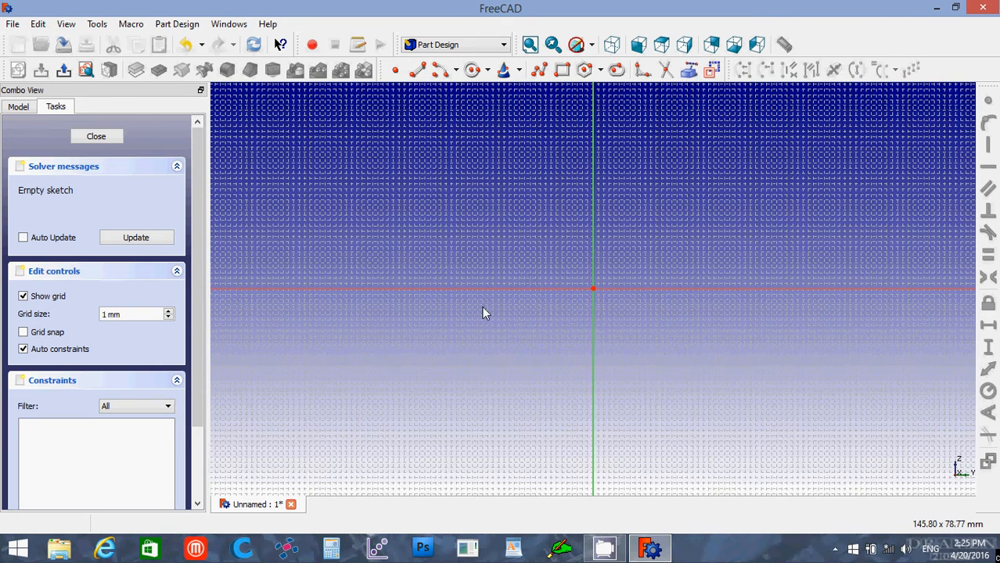
left_click(539, 71)
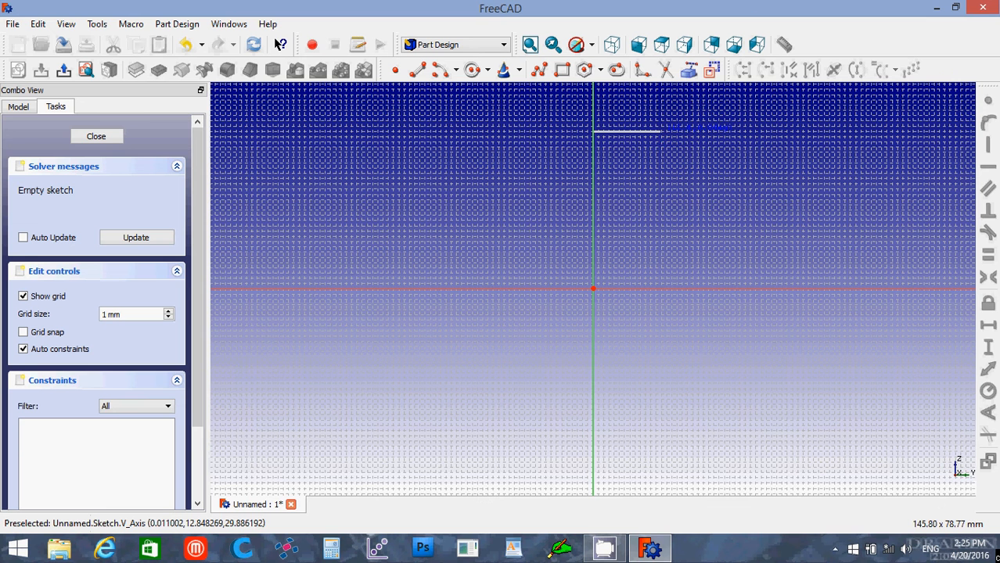
left_click(661, 131)
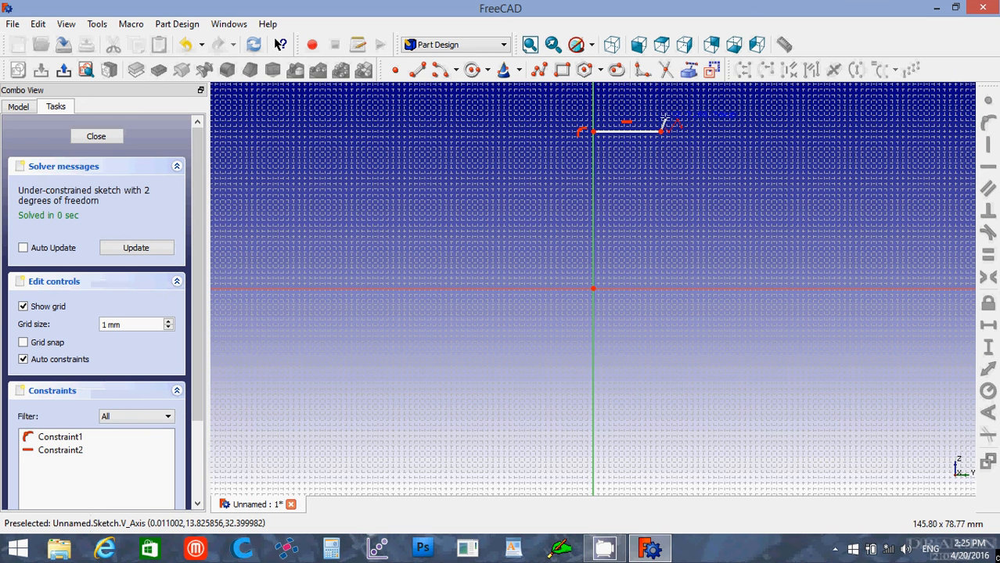
left_click(663, 121)
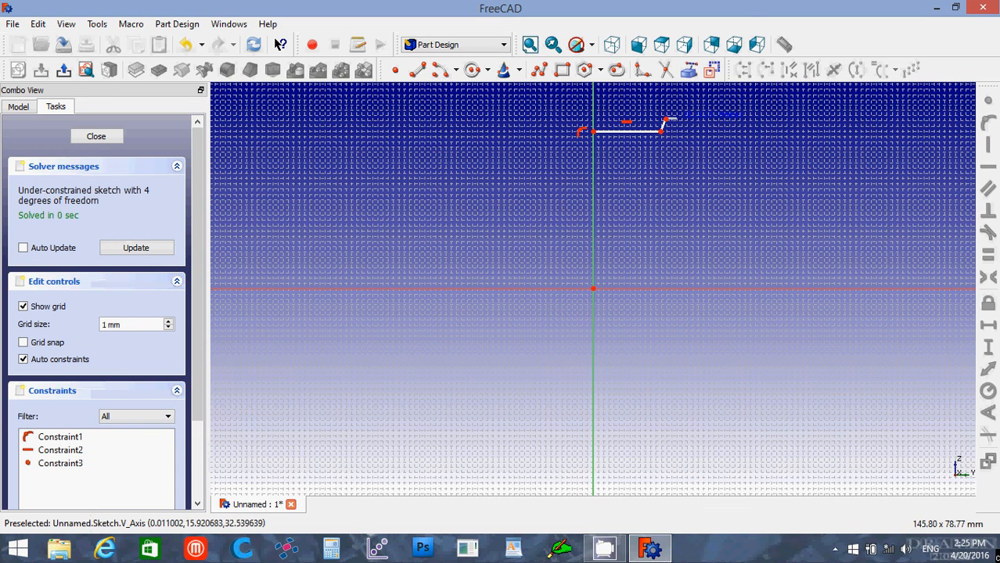
left_click(674, 119)
left_click(681, 123)
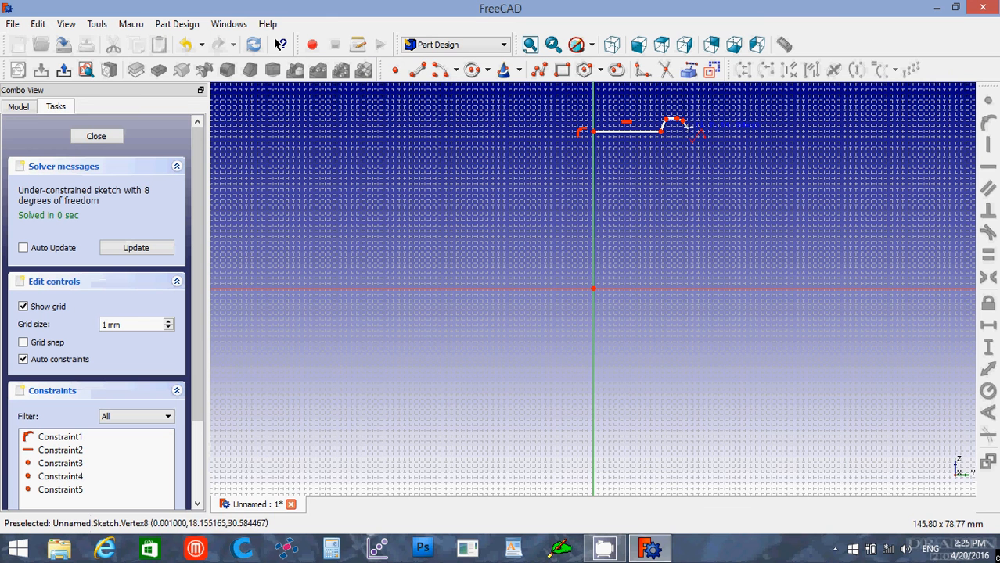
left_click(688, 133)
left_click(691, 146)
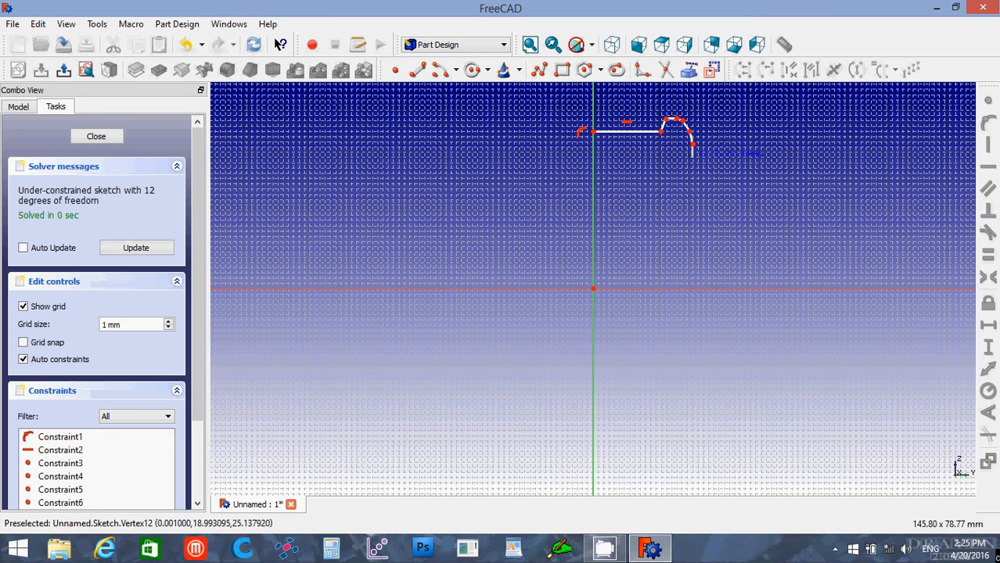
left_click(690, 159)
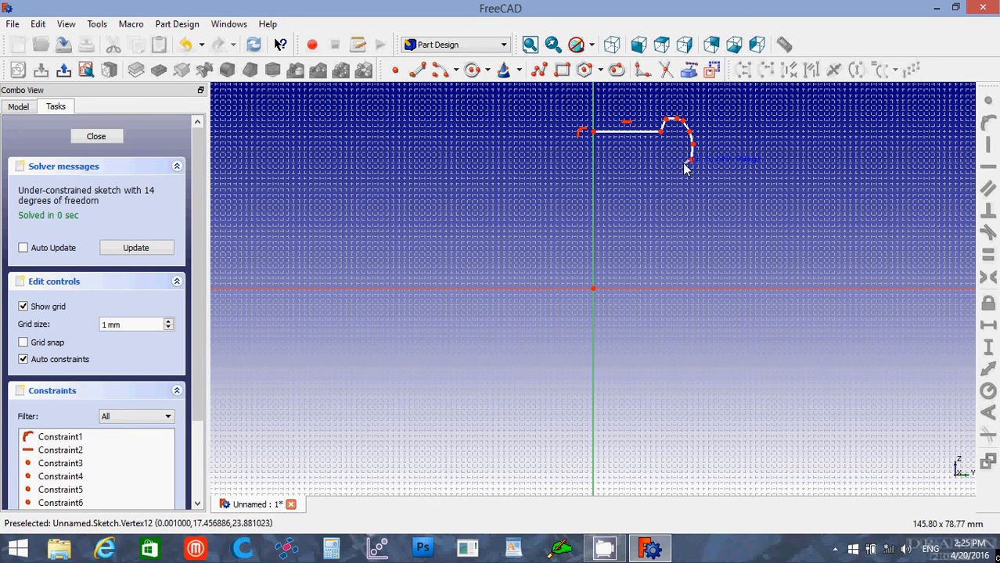
left_click(684, 163)
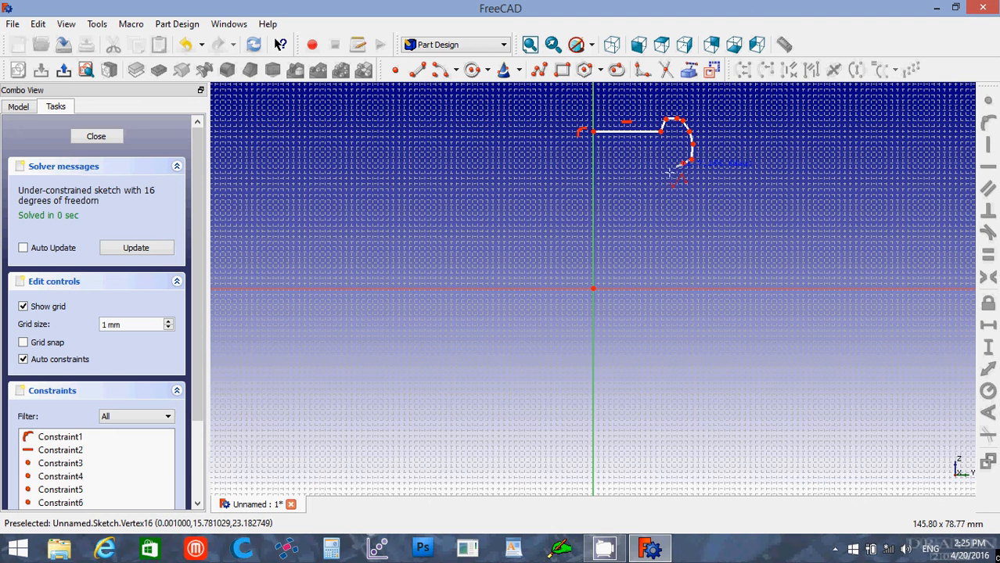
left_click(677, 166)
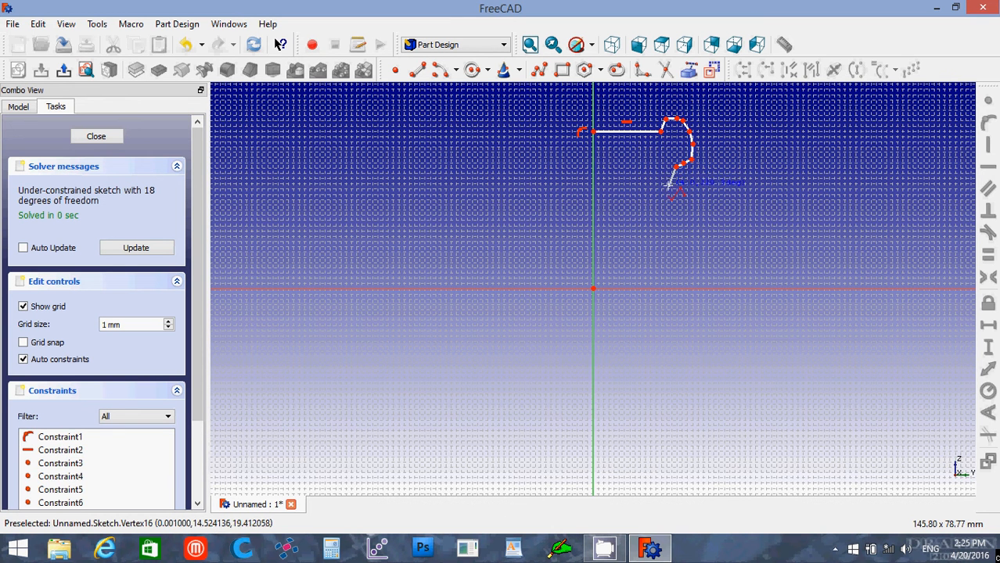
Step: Continue the polyline below the bulge with short segments forming a concave waist that flares out to about 19 mm from the vertical axis
left_click(666, 179)
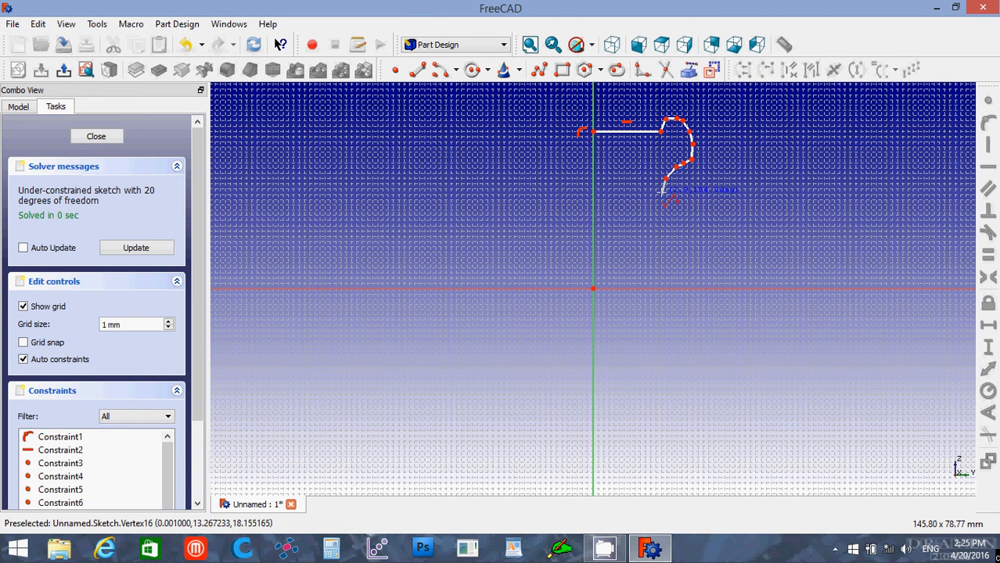
left_click(661, 193)
left_click(661, 206)
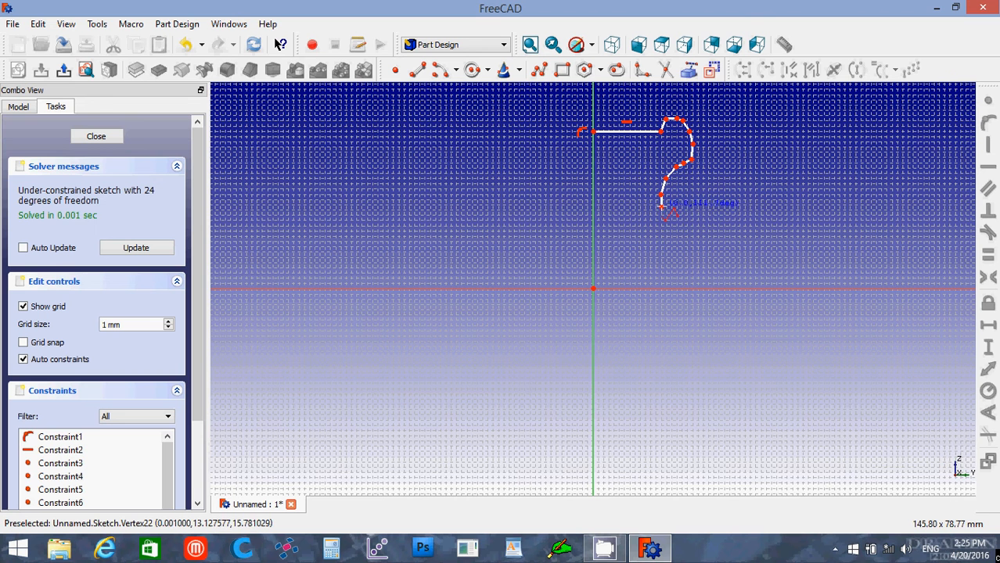
left_click(662, 215)
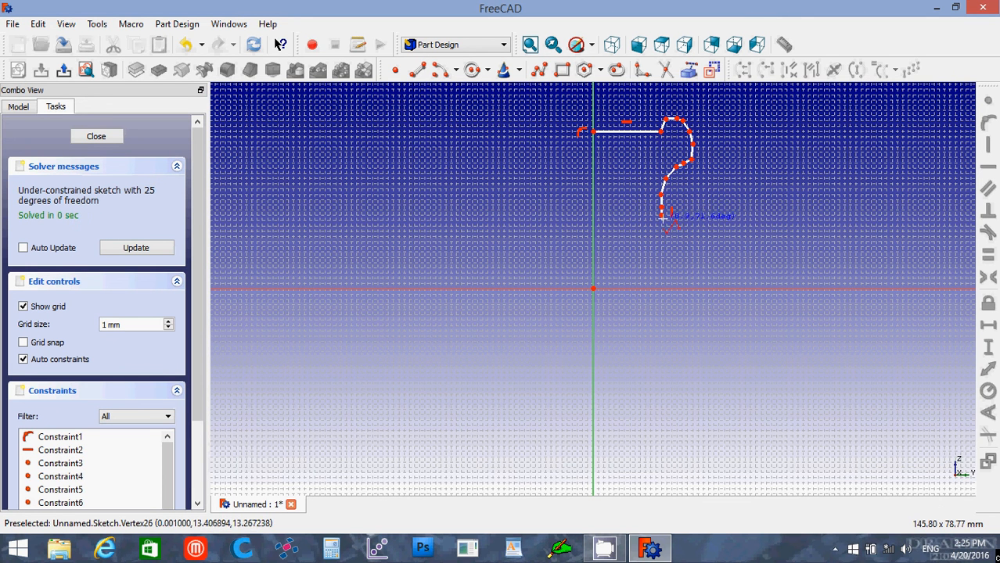
left_click(664, 220)
left_click(669, 226)
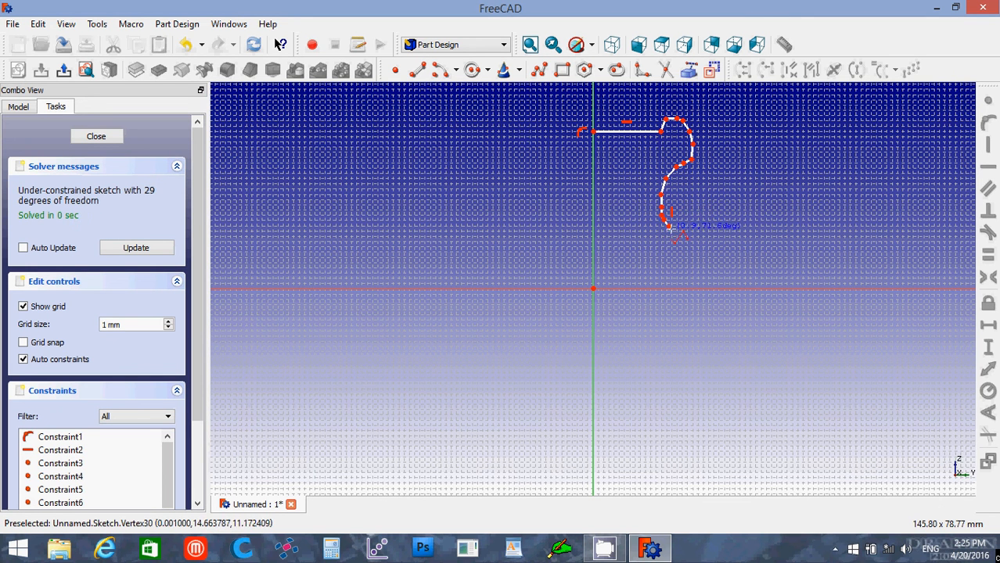
left_click(676, 233)
left_click(685, 236)
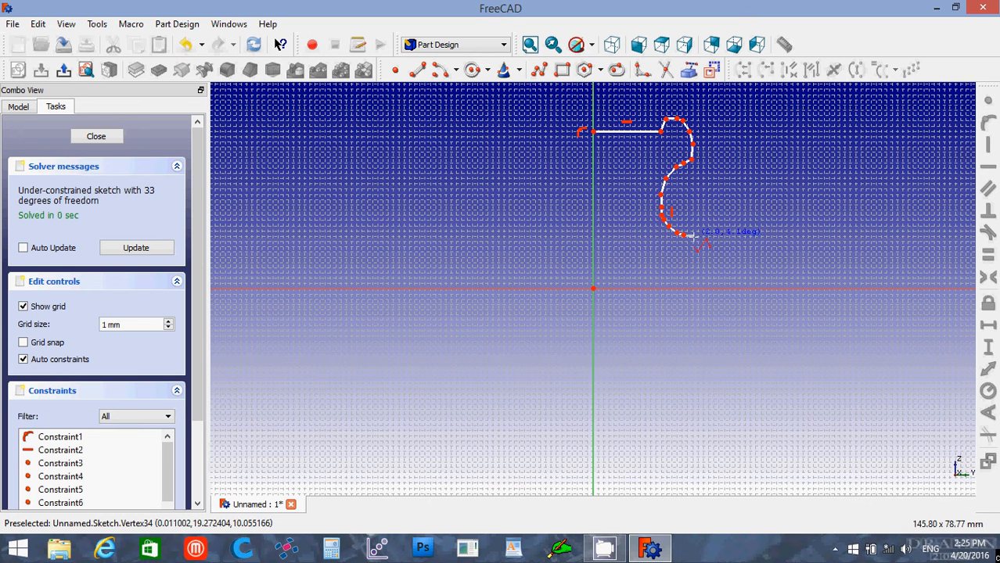
left_click(693, 237)
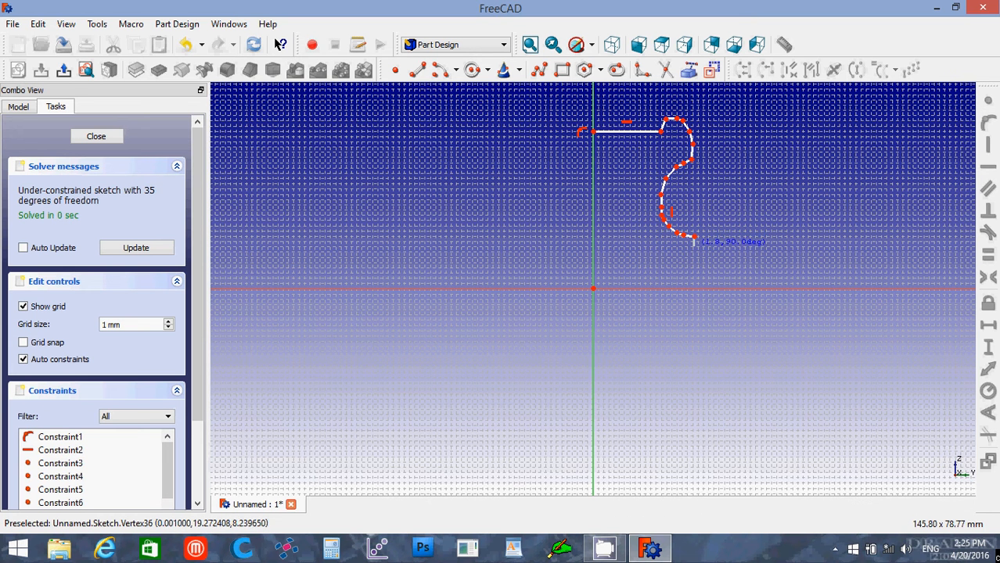
Step: Add a short vertical edge and a rectangular notch about 6 mm deep to the polyline below the concave waist
left_click(693, 249)
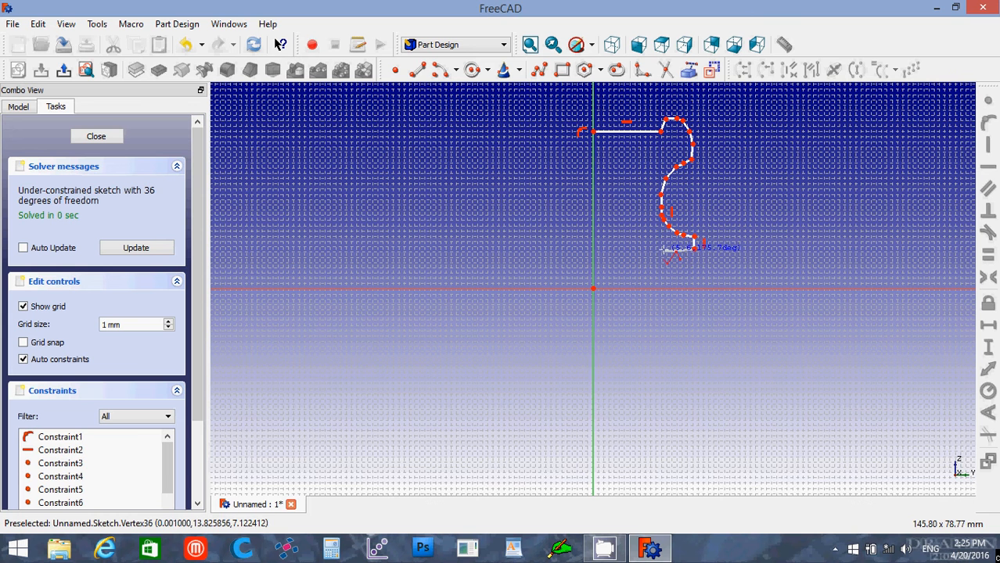
left_click(664, 250)
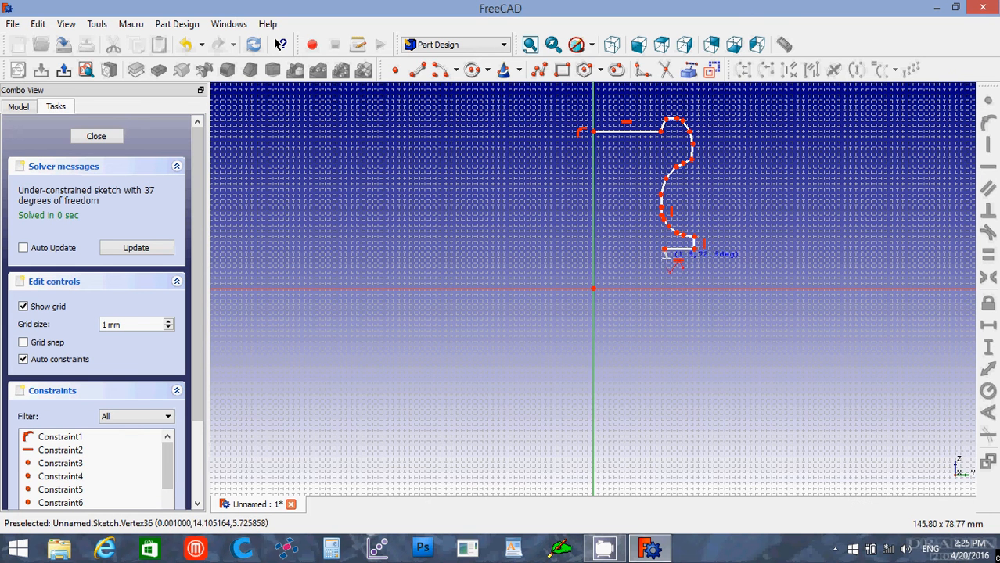
left_click(665, 259)
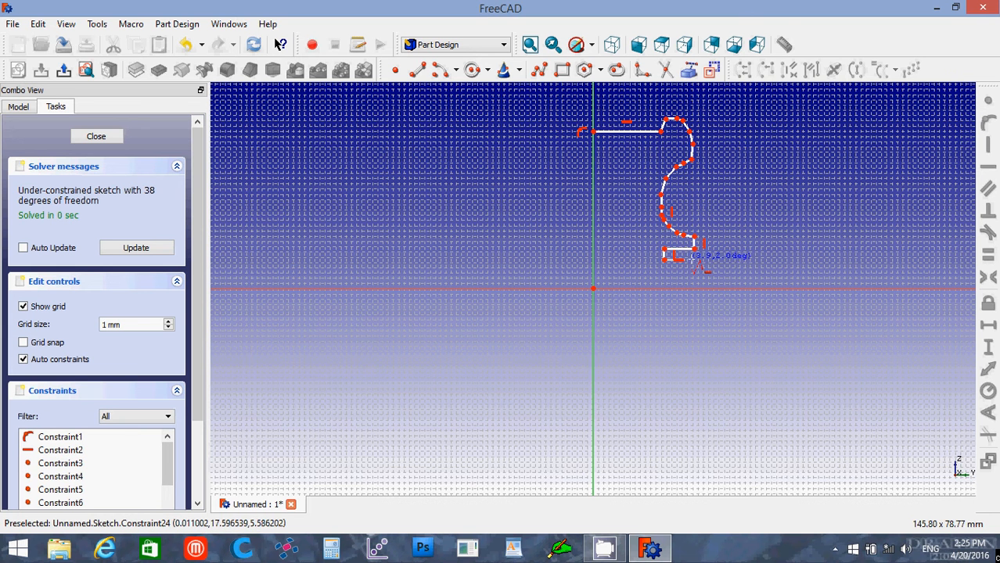
left_click(694, 260)
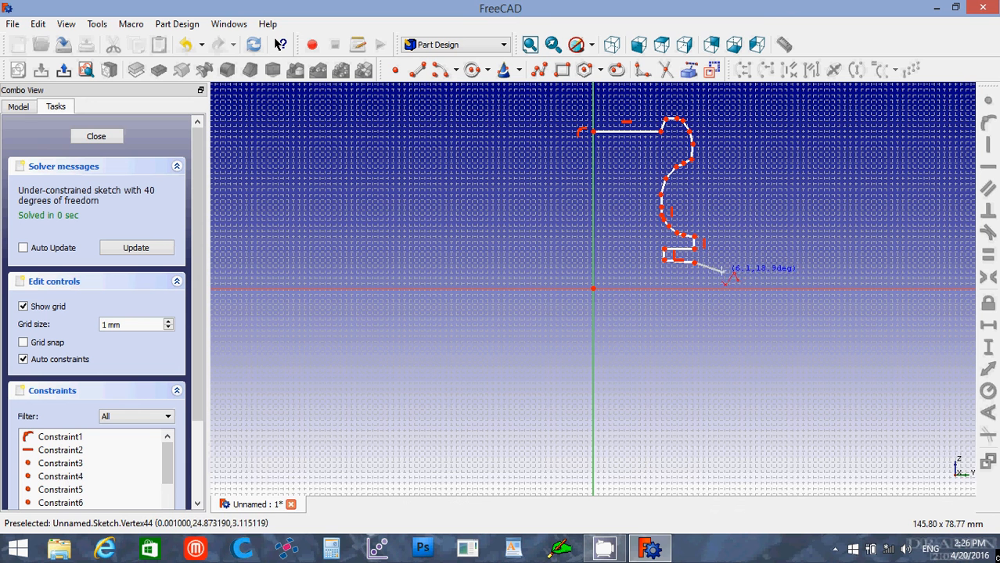
Step: Flare the base out to the horizontal axis about 25 mm from the origin and close the profile through the origin and up the vertical axis
left_click(717, 270)
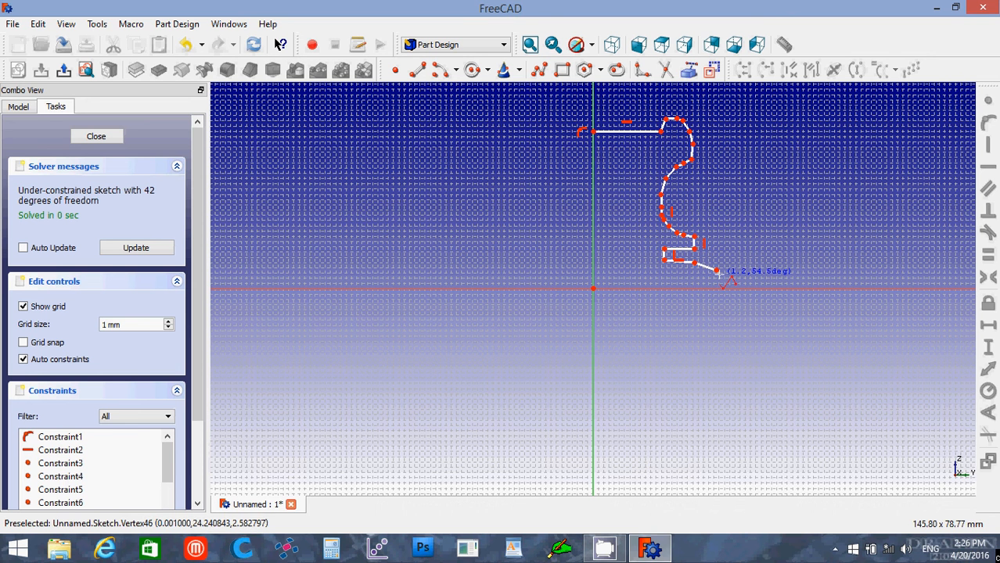
left_click(720, 275)
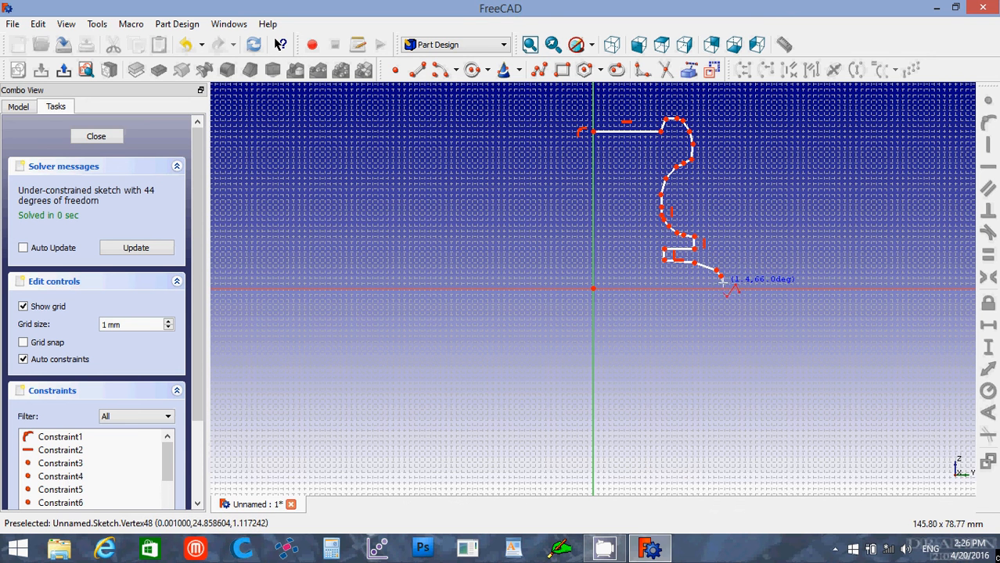
left_click(724, 288)
left_click(722, 285)
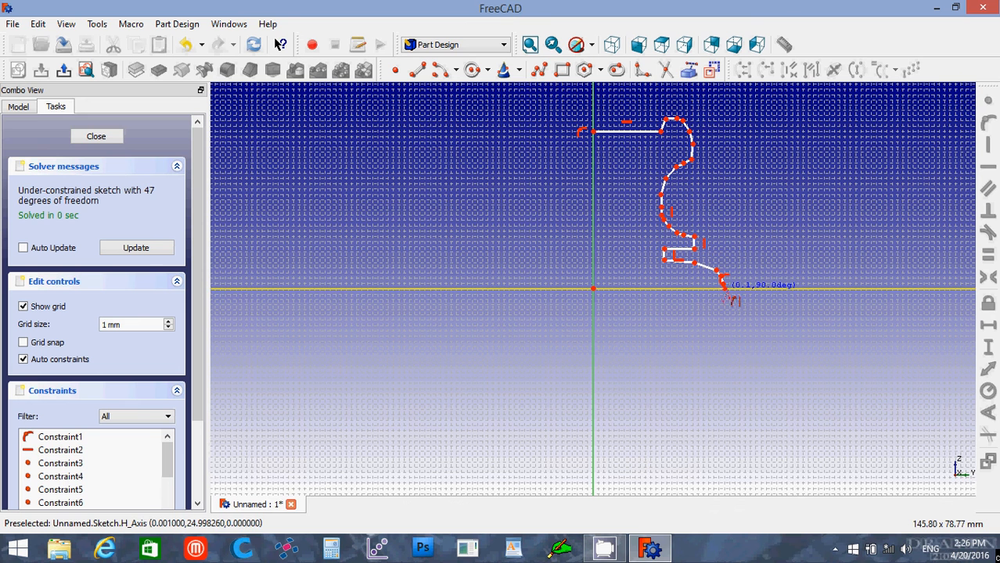
left_click(593, 288)
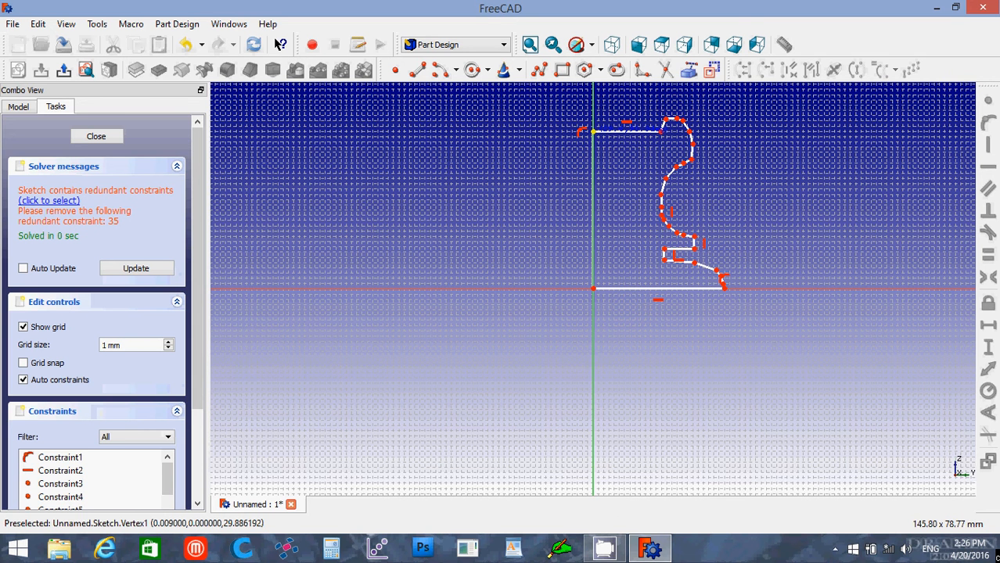
left_click(593, 133)
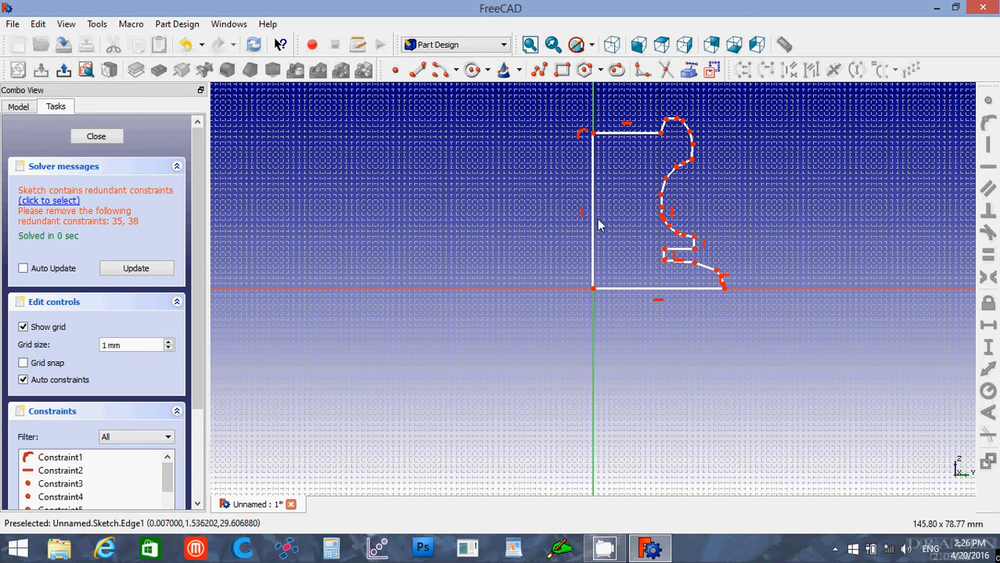
Step: Delete the inner vertical line and the lower line of the rectangular notch
left_click(666, 264)
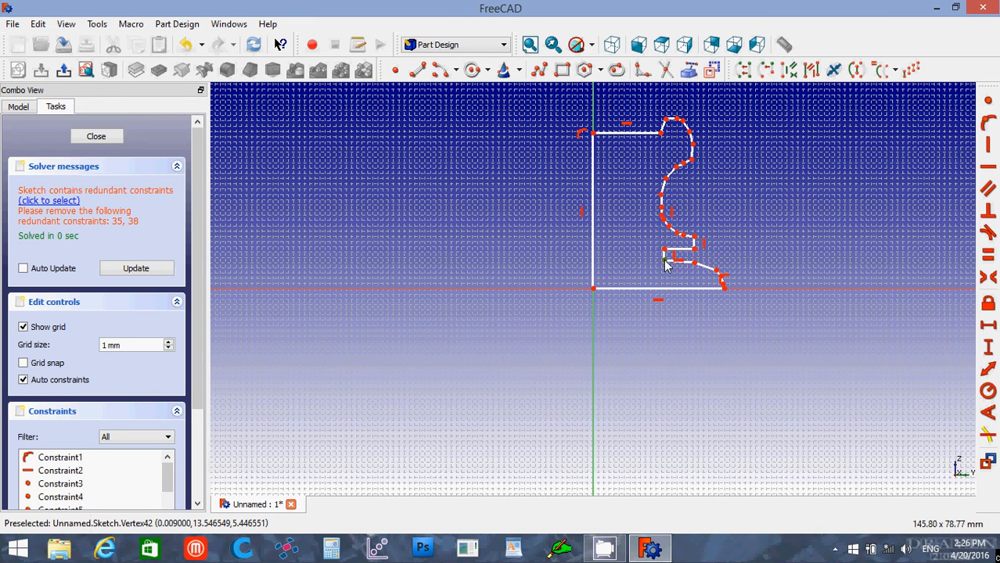
key("Delete")
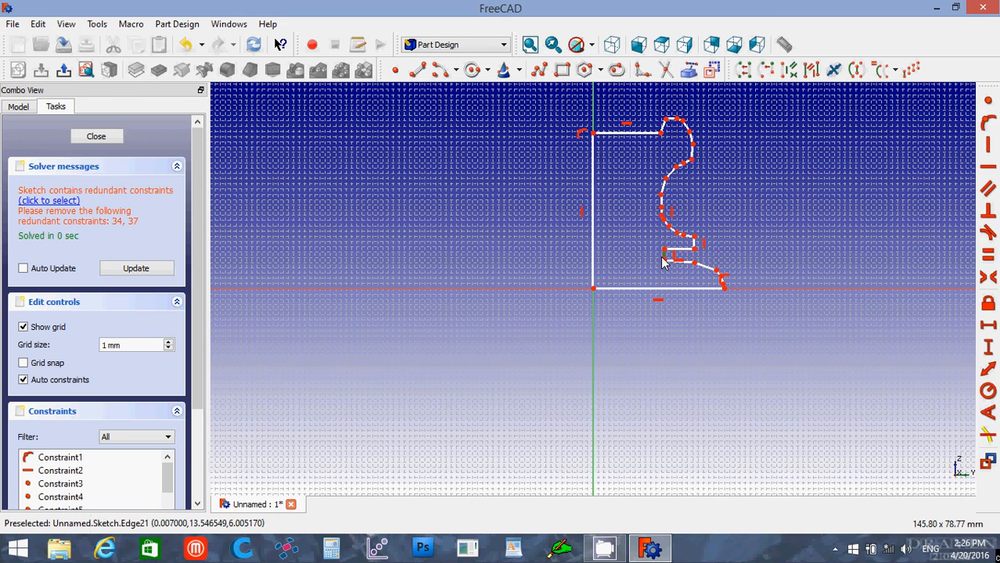
left_click(665, 264)
key("Delete")
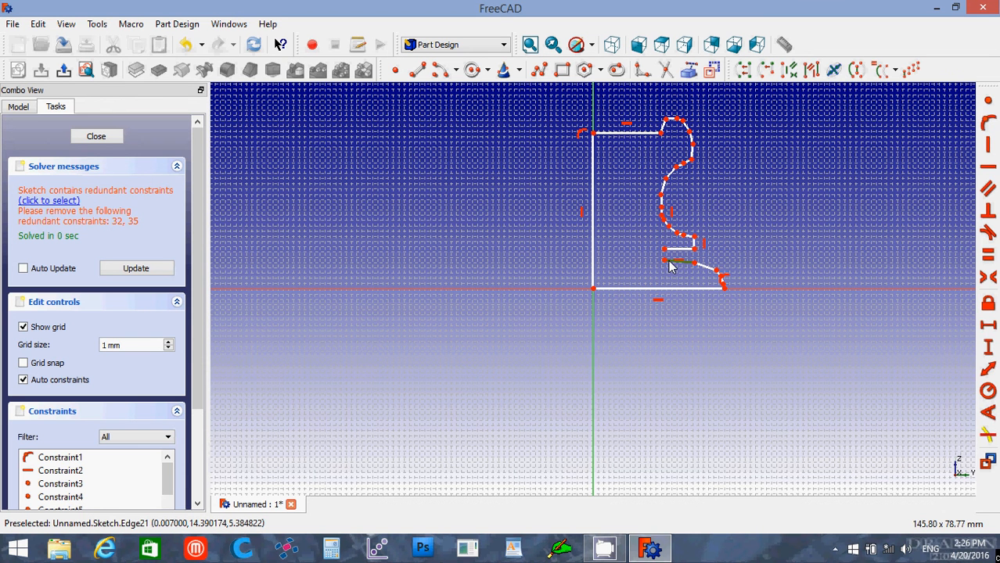
key("Delete")
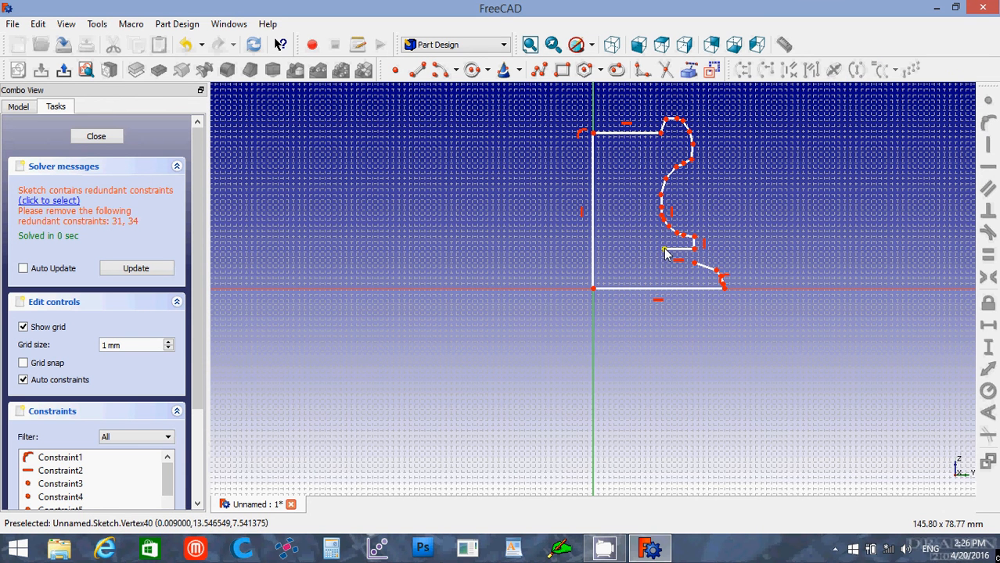
Step: Make the notch's two open endpoints coincident and reposition the profile vertices below it to form a small step
left_click(665, 253)
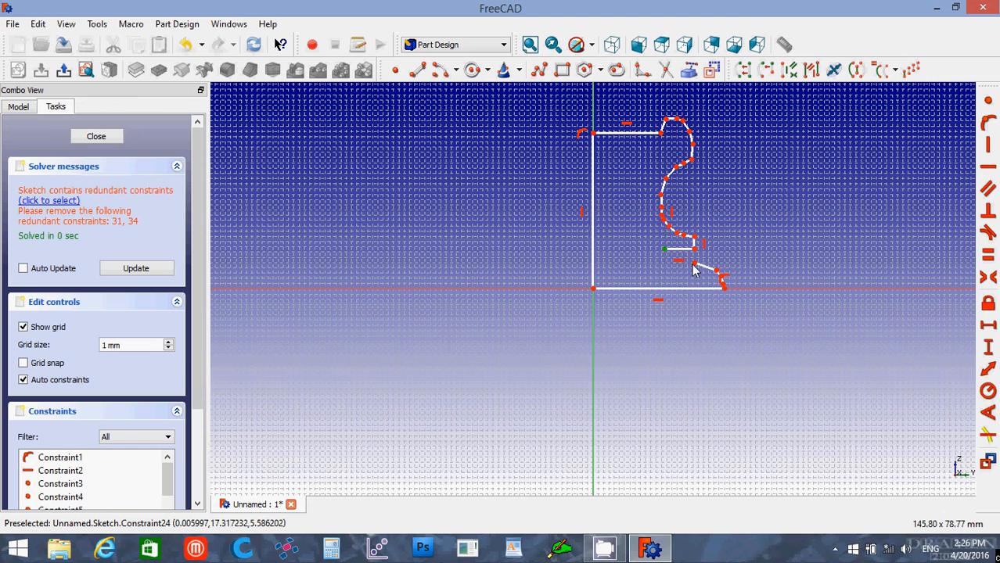
left_click(694, 263)
left_click(989, 104)
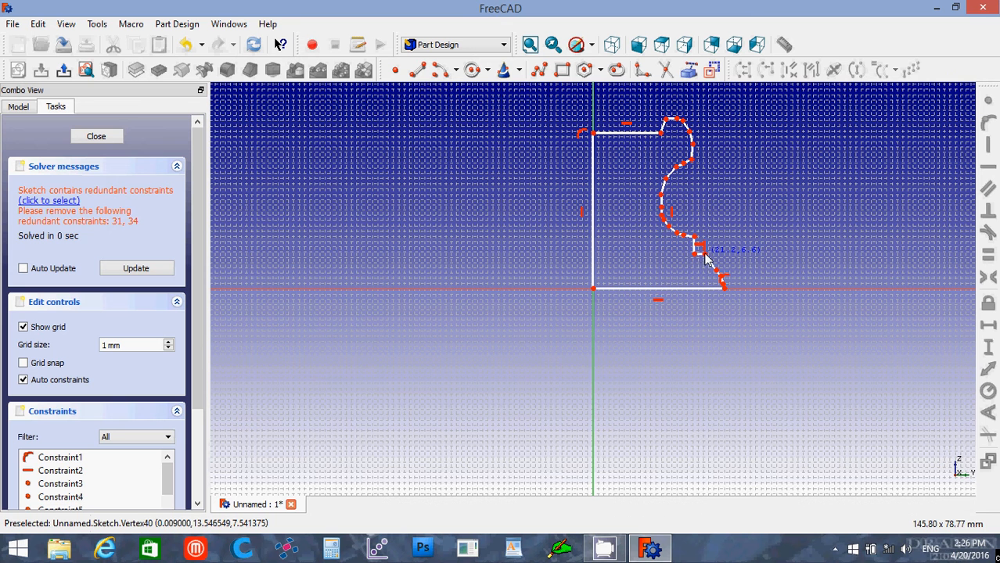
left_click_drag(696, 262, 710, 279)
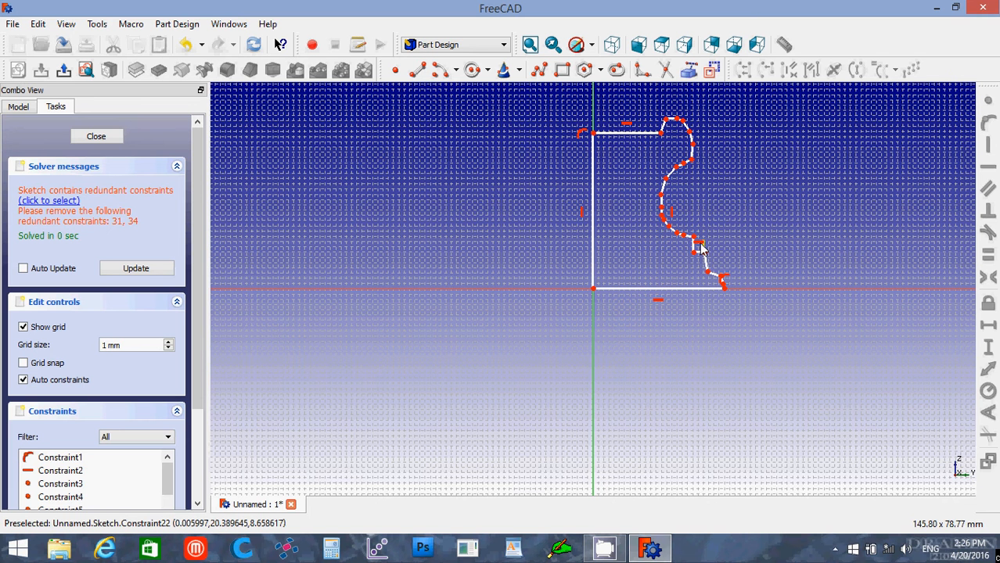
Step: Delete the vertical and horizontal constraints beside the small step on the lower profile
key("Delete")
left_click(700, 247)
key("Delete")
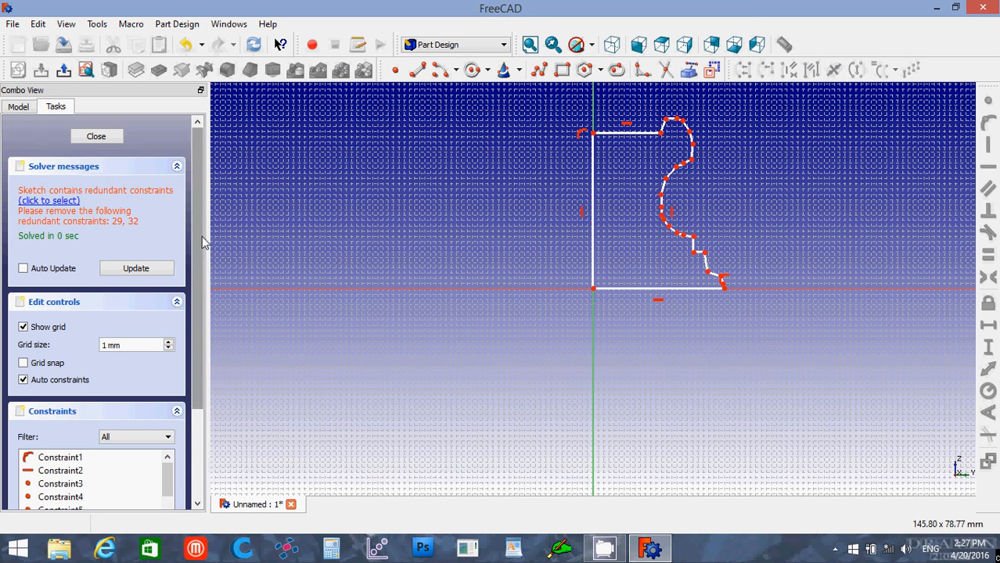
Step: Delete the redundant constraints Constraint29 and Constraint32 from the sketch's base line and vertical axis line
mouse_move(202, 244)
left_mouse_down()
mouse_move(207, 318)
mouse_move(205, 235)
left_mouse_up()
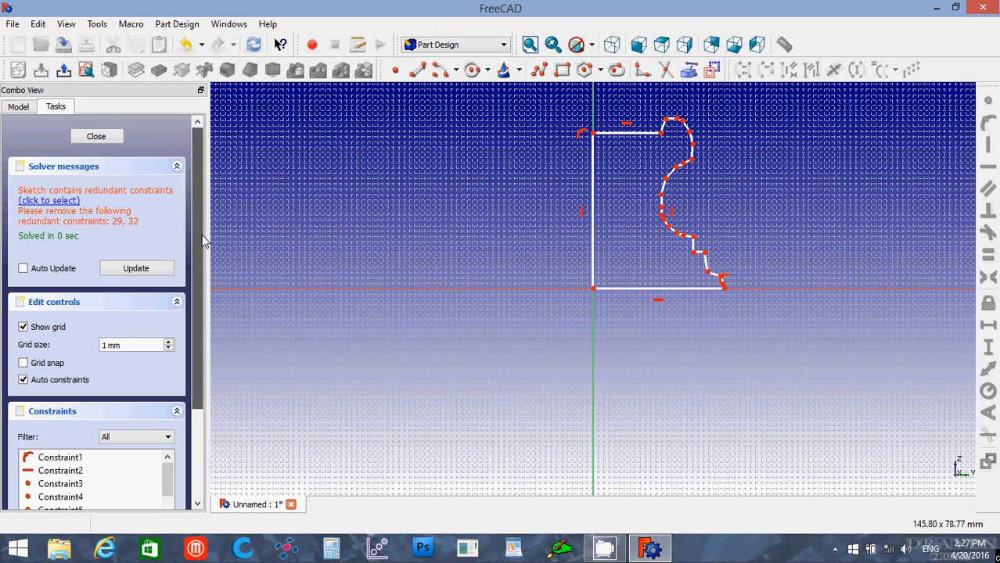
left_click_drag(202, 238, 167, 450)
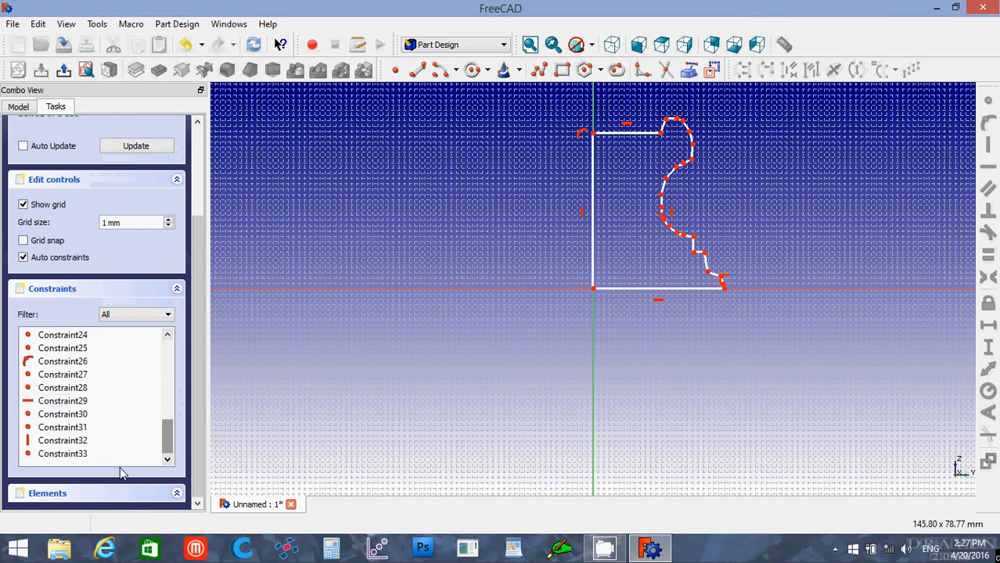
left_click(78, 402)
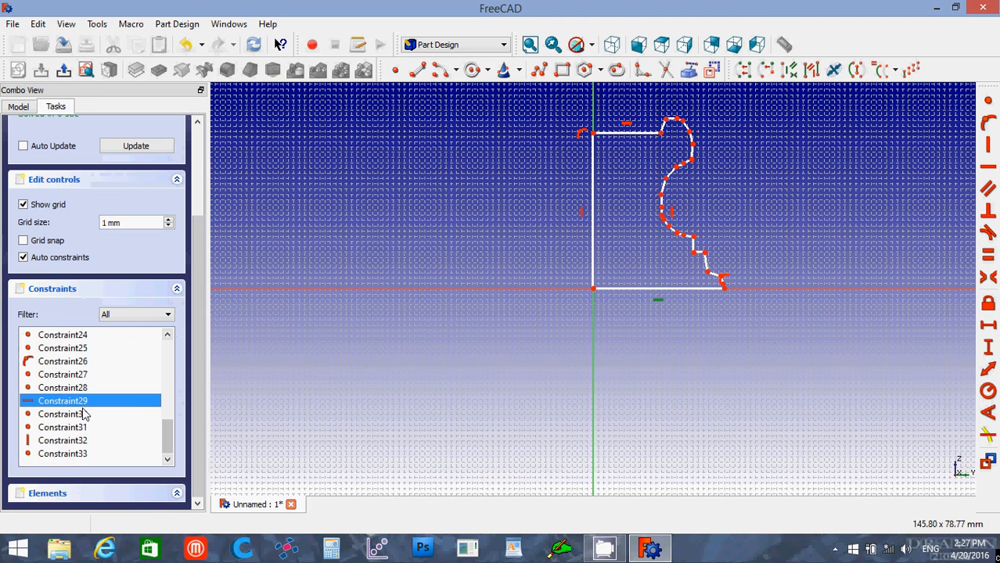
left_click(78, 441, "ctrl")
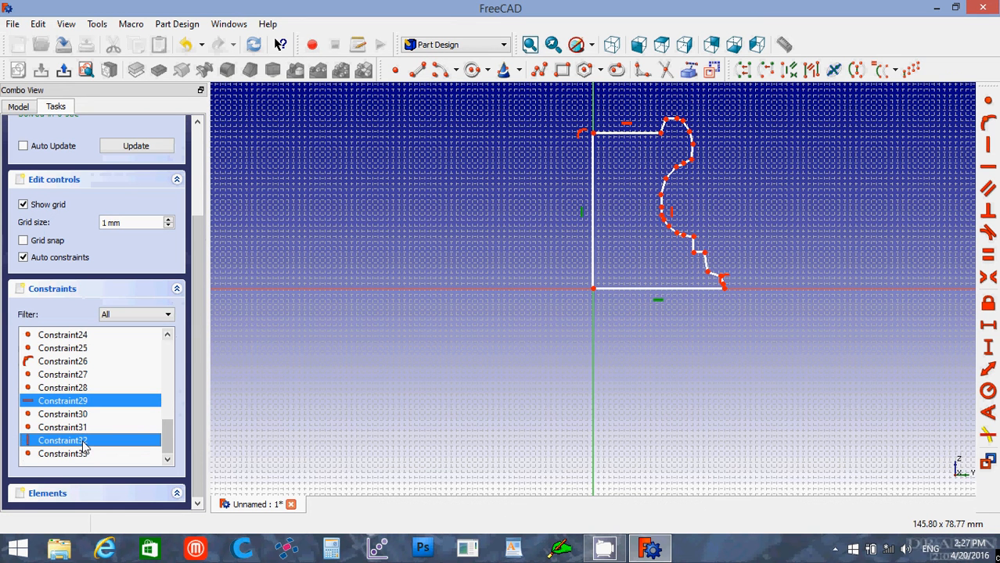
key("Delete")
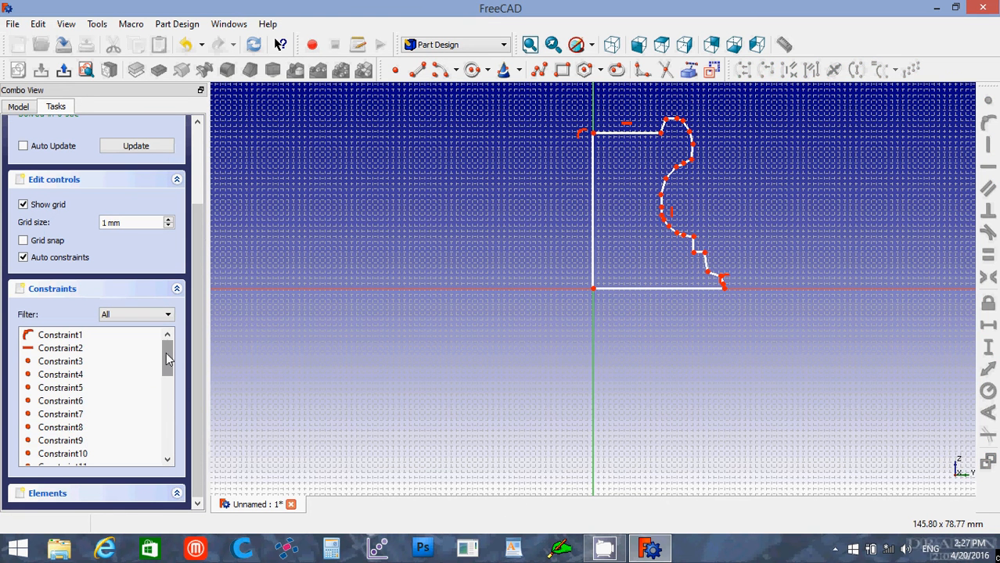
mouse_move(167, 356)
left_mouse_down()
mouse_move(166, 441)
mouse_move(167, 352)
left_mouse_up()
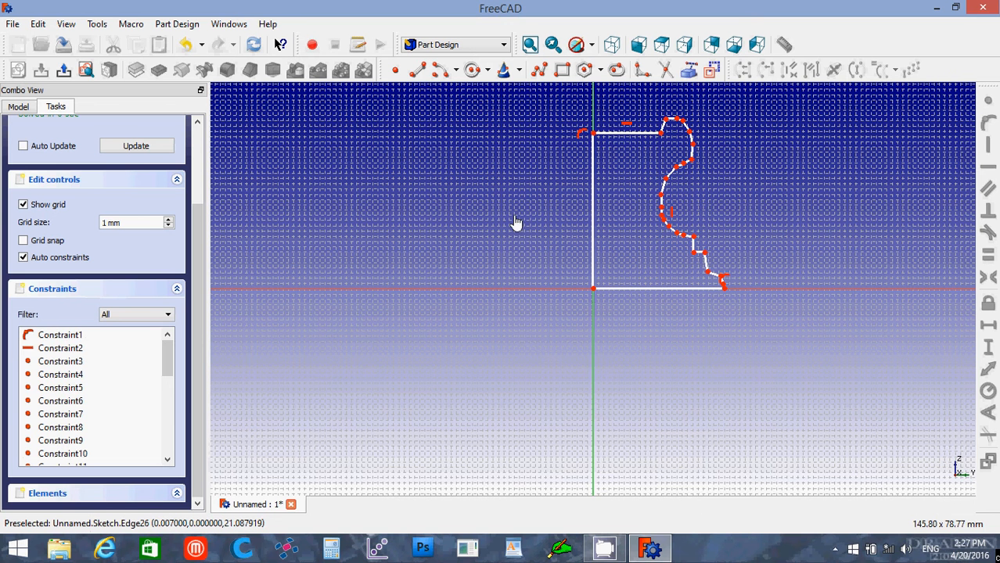
left_click_drag(199, 223, 220, 127)
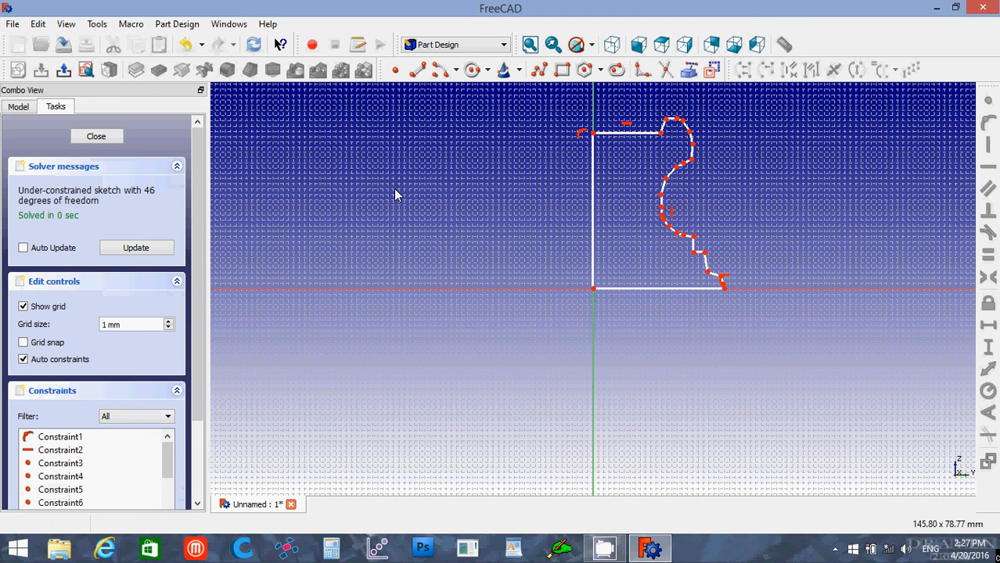
Step: Constrain the top horizontal line with a horizontal distance of 20 mm
left_click(623, 134)
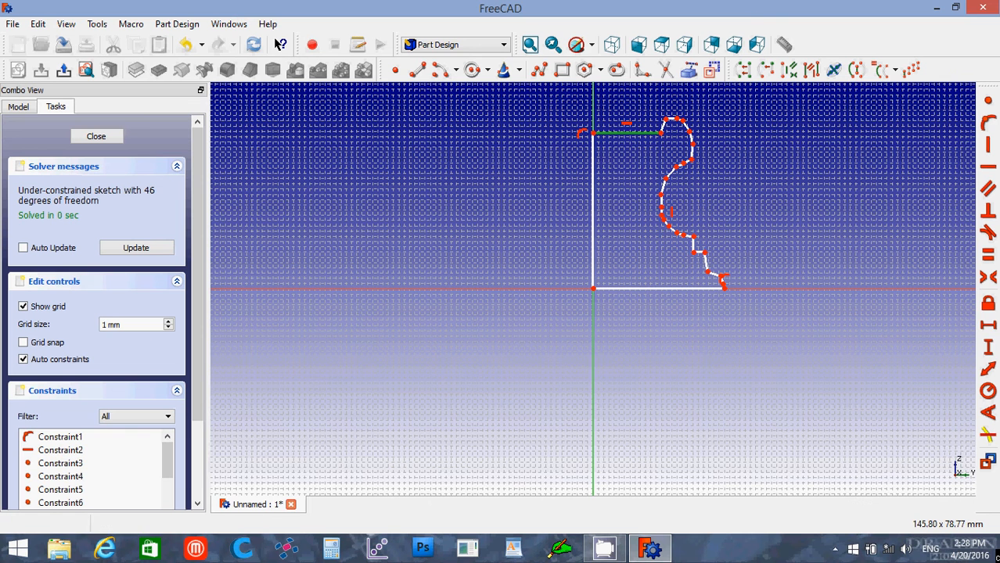
left_click(988, 329)
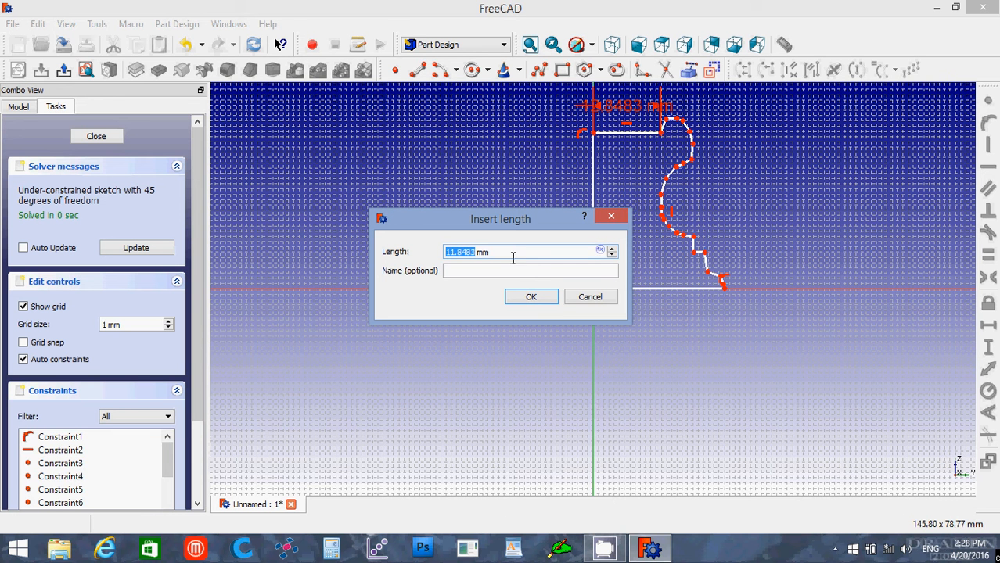
left_click_drag(513, 257, 379, 259)
key("Down")
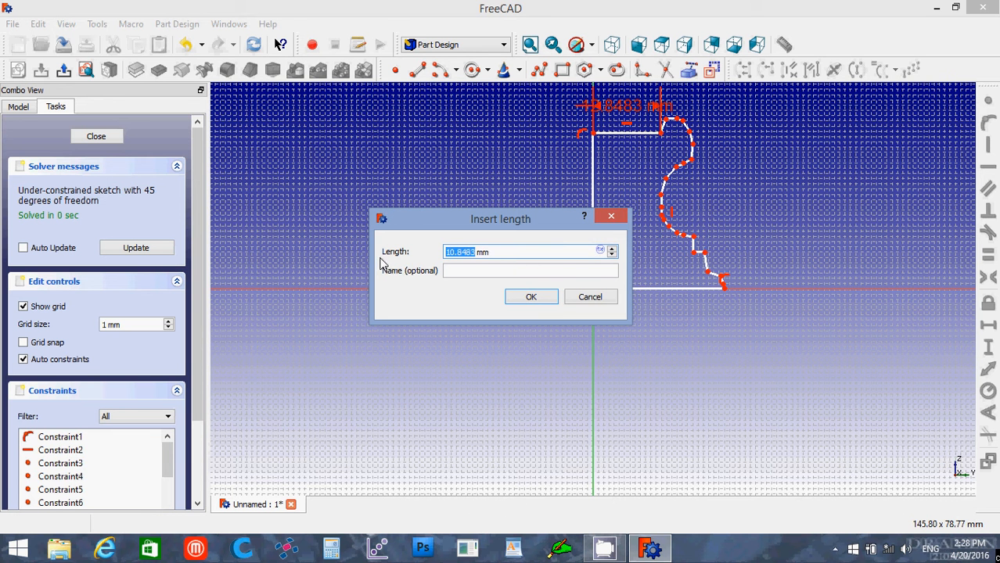
key("Num_Lock")
left_click(499, 253)
left_click_drag(499, 254, 352, 280)
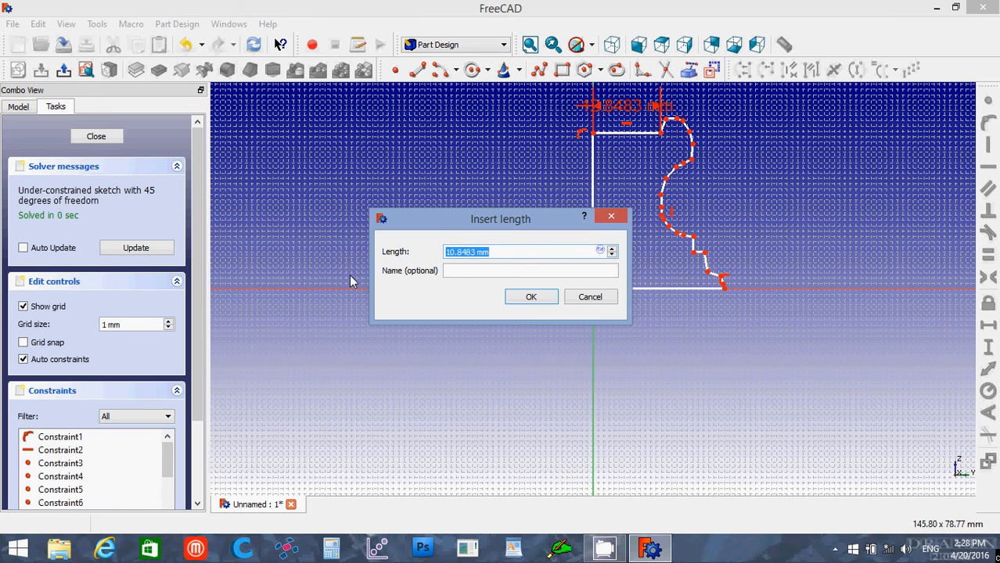
type("20")
left_click(531, 297)
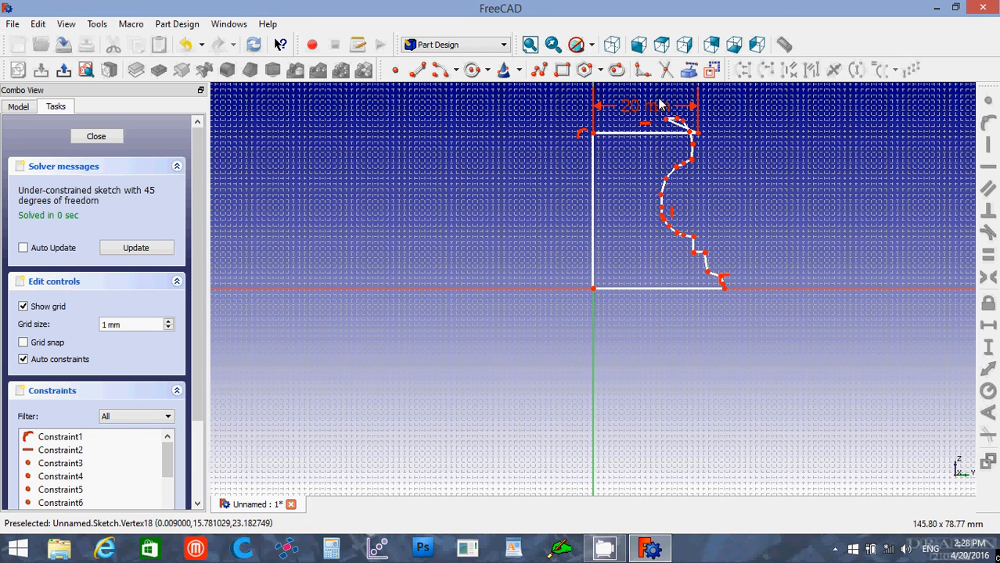
Step: Move the upper bulge's vertices outward beyond the end of the top line and reshape the curve into a smooth waist
mouse_move(665, 121)
left_mouse_down()
mouse_move(717, 127)
mouse_move(697, 126)
mouse_move(723, 141)
mouse_move(707, 141)
mouse_move(718, 151)
mouse_move(709, 160)
left_mouse_up()
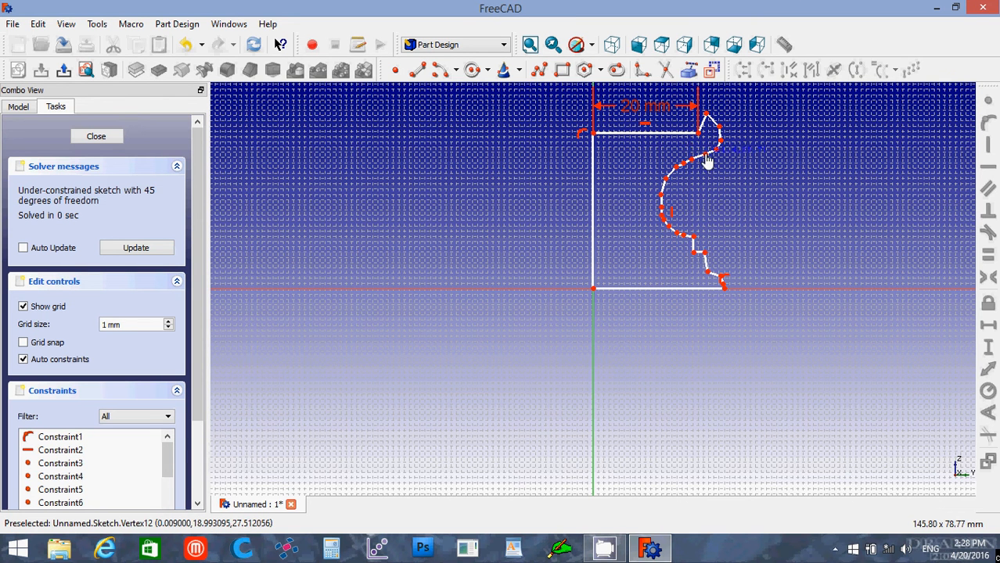
left_click_drag(706, 155, 706, 157)
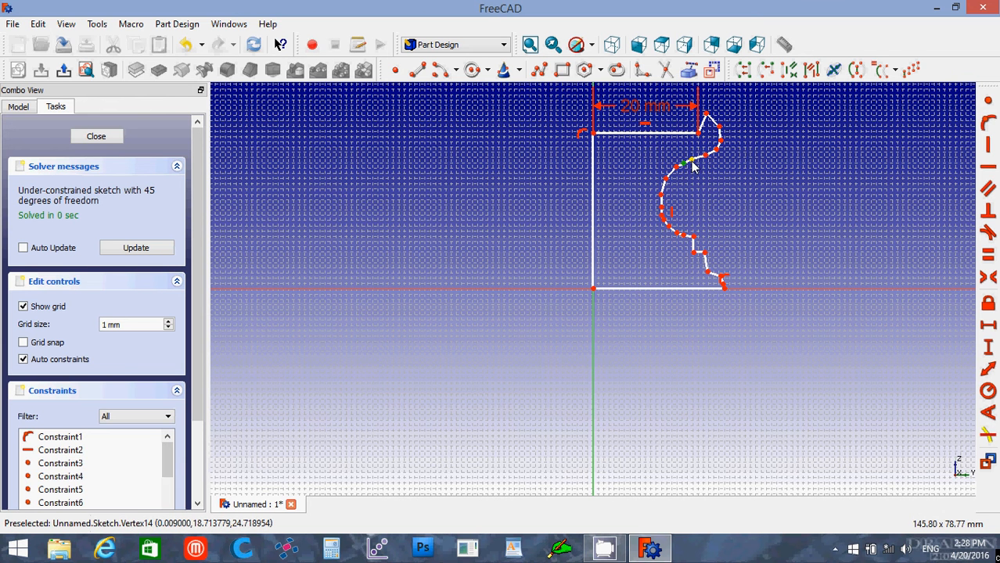
left_click_drag(692, 162, 664, 211)
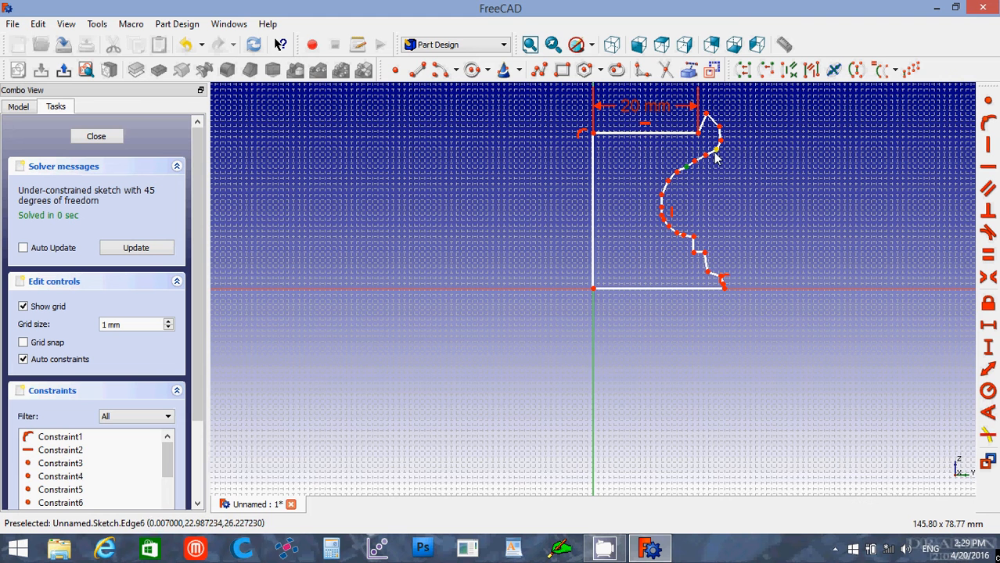
left_click_drag(705, 160, 698, 170)
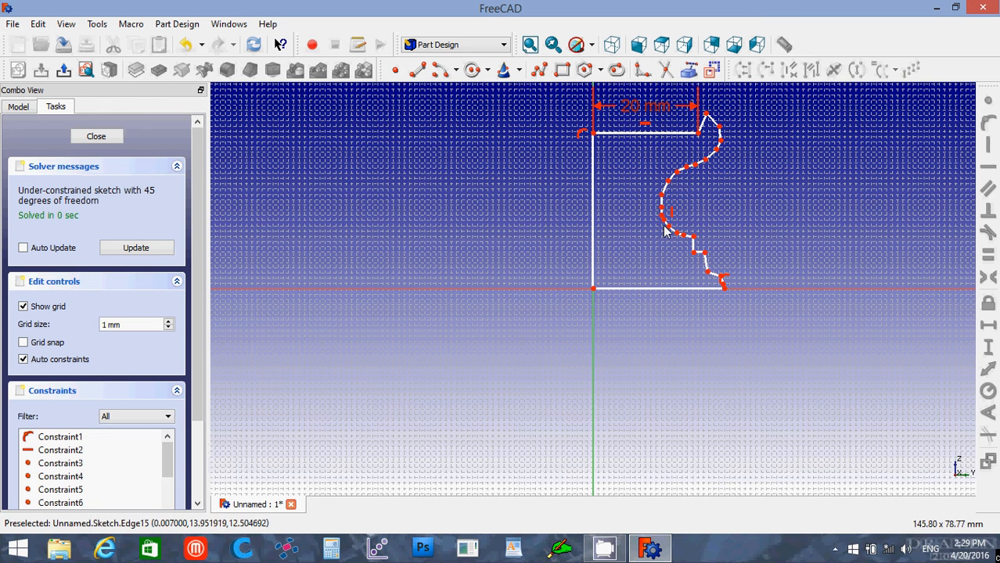
left_click_drag(676, 172, 684, 171)
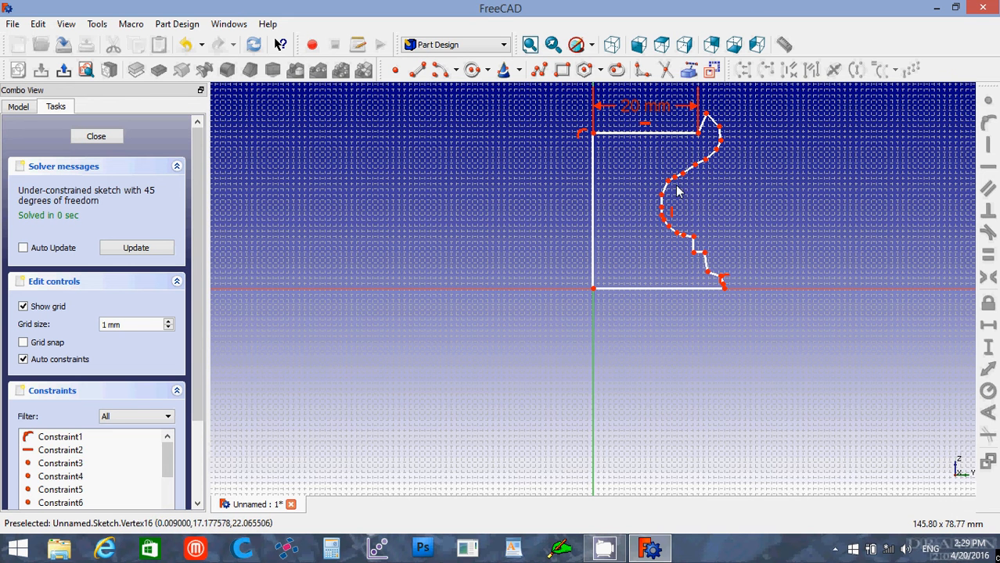
left_click_drag(669, 190, 667, 212)
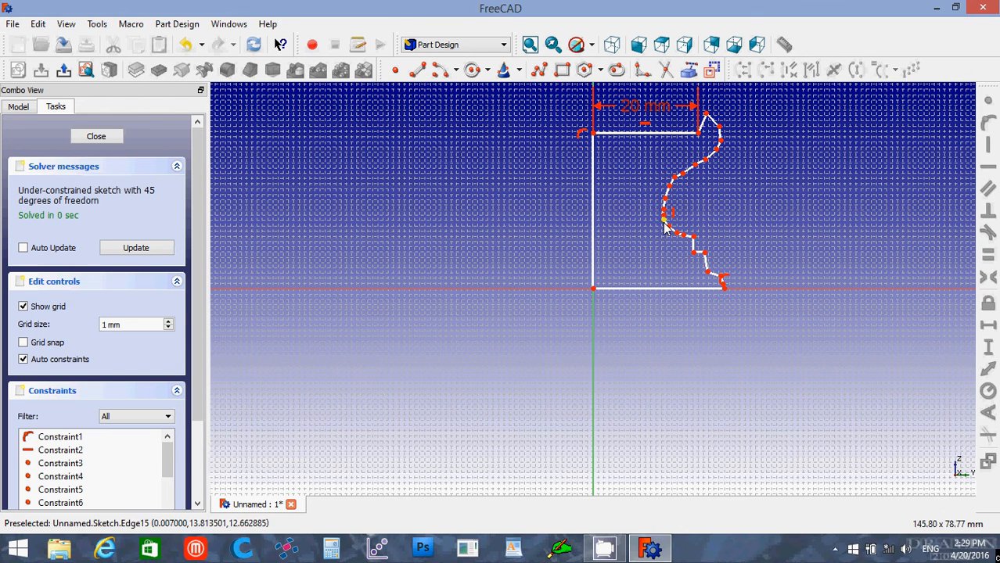
left_click(704, 196)
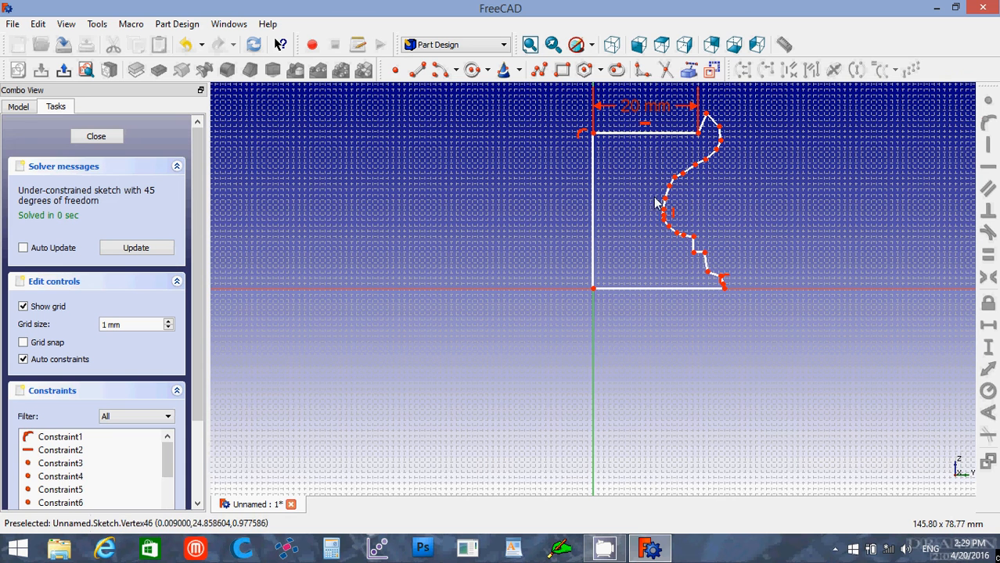
Step: Examine the profile up close from the stepped base to the top line and bulge
left_click(596, 174)
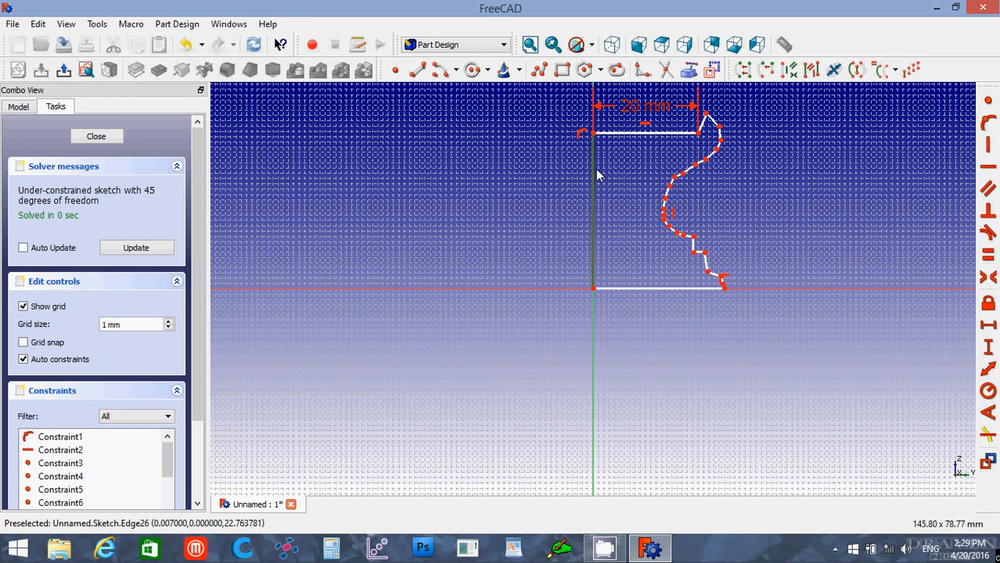
left_click(546, 181)
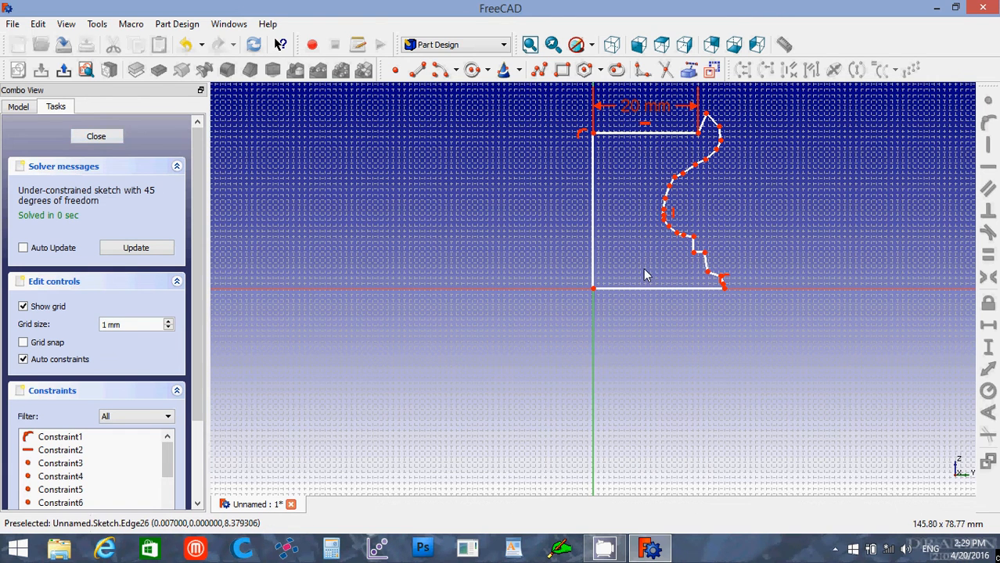
scroll(643, 269, "up", 4)
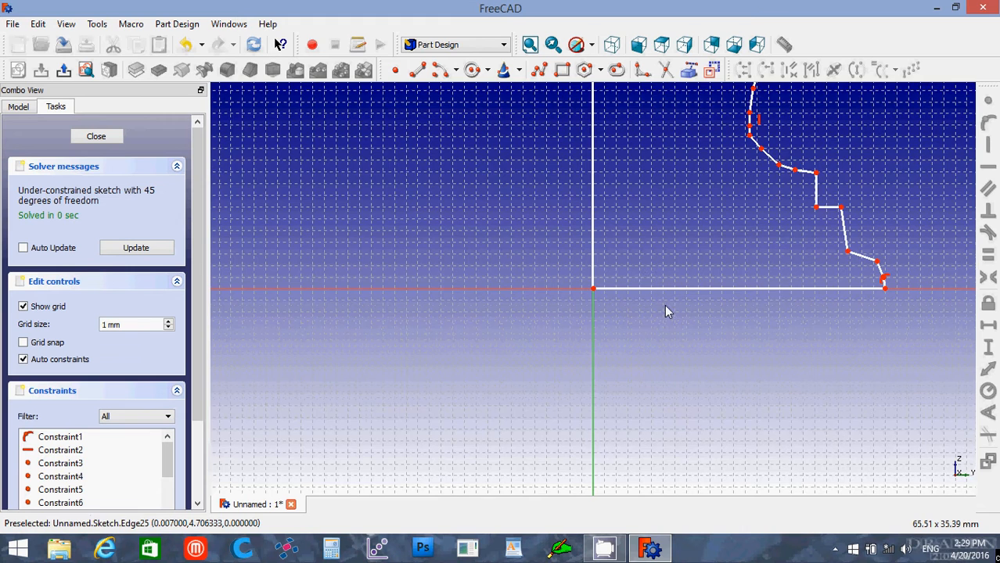
scroll(665, 304, "up", 2)
scroll(689, 301, "up", 2)
key("Right")
key("Right")
key("Right")
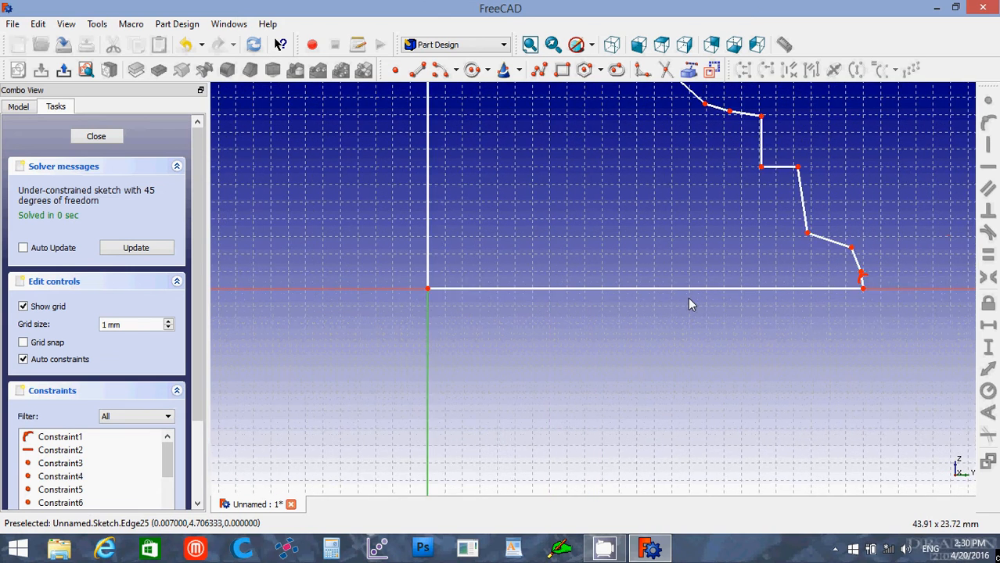
key("Right")
key("Up")
key("Up")
key("Up")
key("Up")
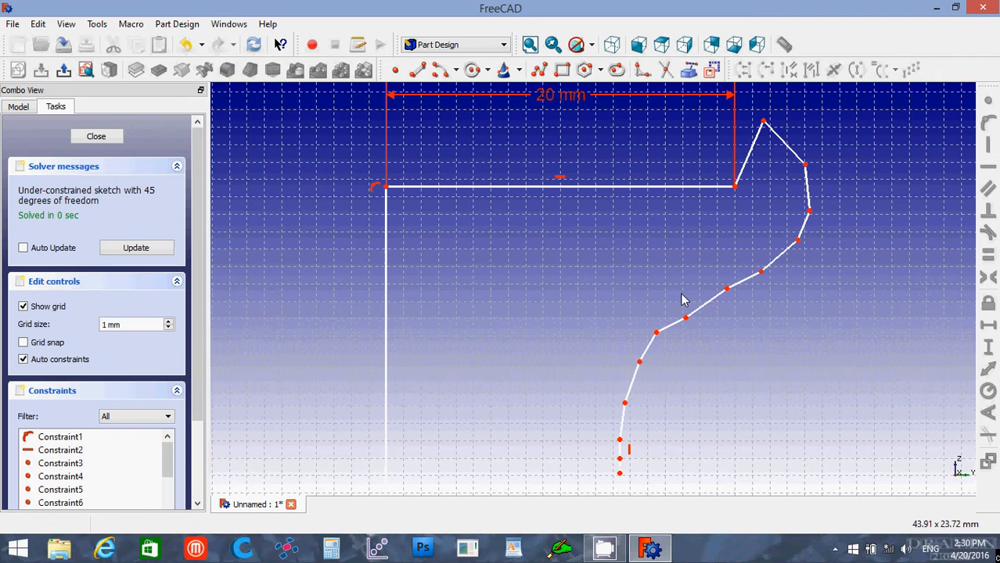
key("Left")
key("Left")
key("Left")
key("Left")
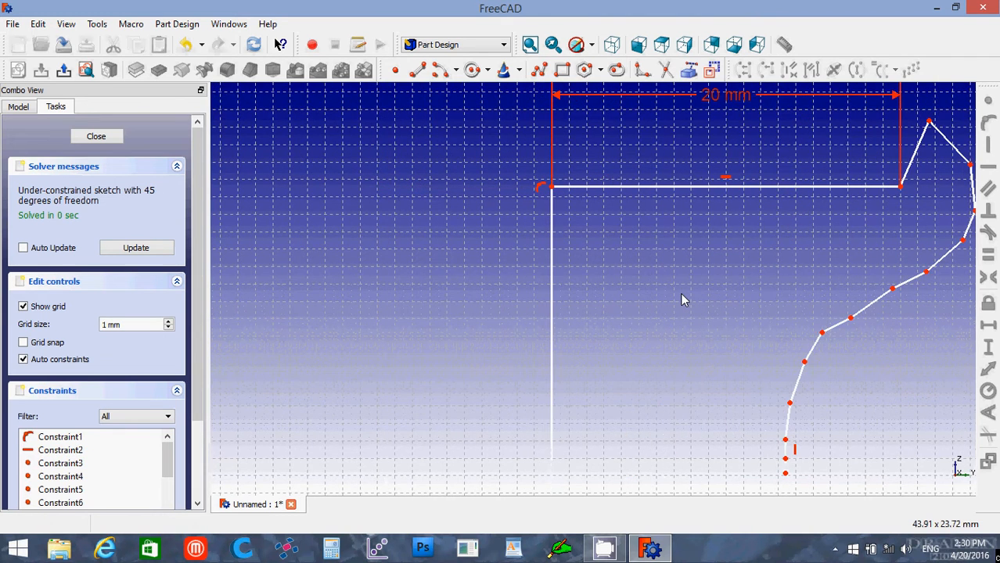
key("Down")
key("Down")
scroll(680, 294, "down", 3)
scroll(680, 294, "down", 1)
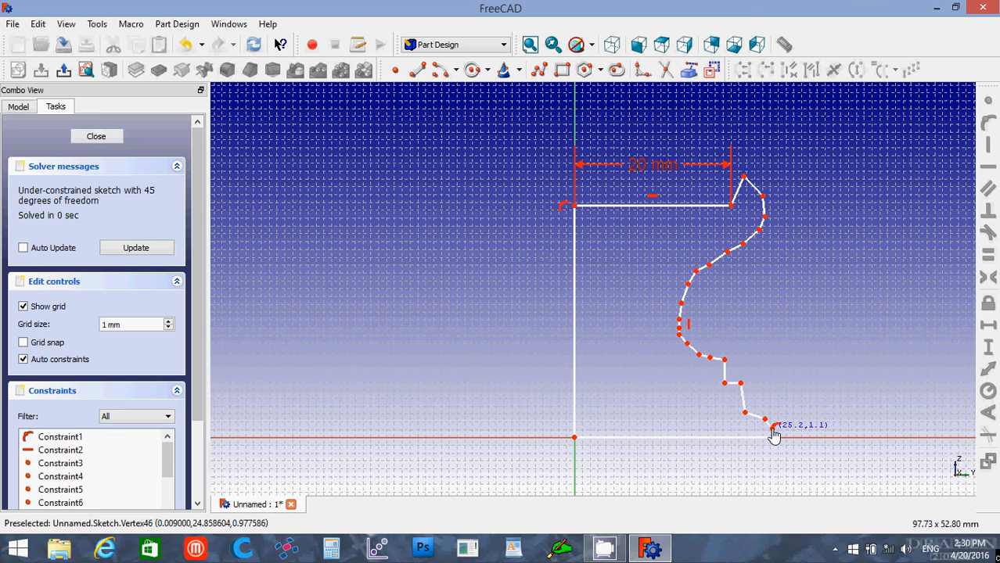
Step: Adjust the vertices at the base corner, the lower step and the upper waist, and finish the sketch
left_click(773, 437)
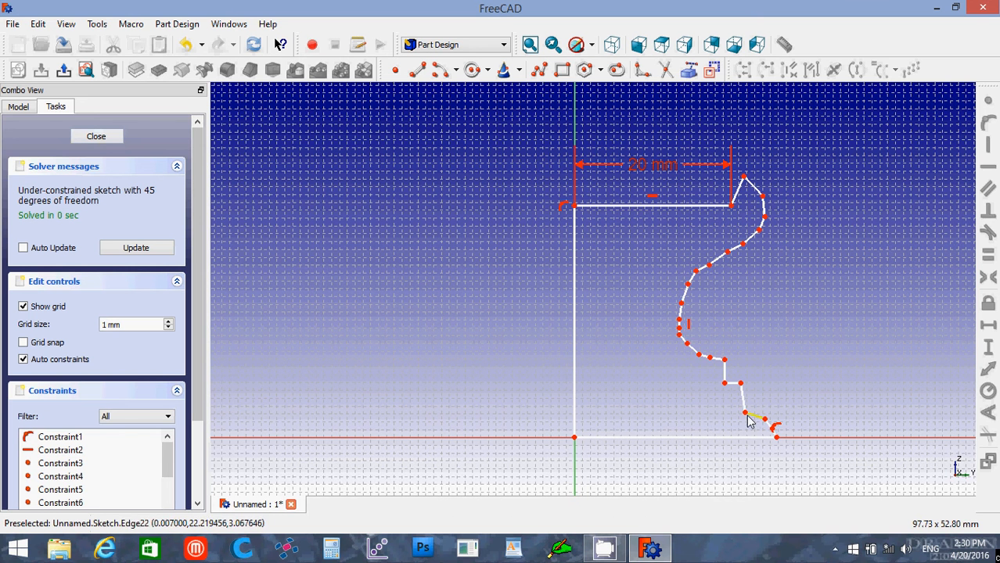
left_click_drag(747, 415, 753, 413)
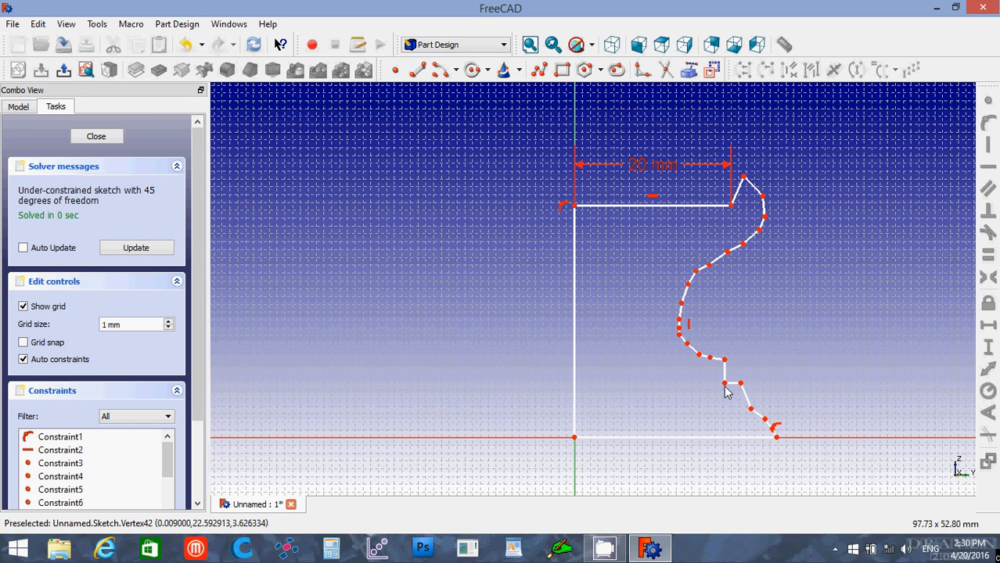
left_click_drag(725, 386, 727, 378)
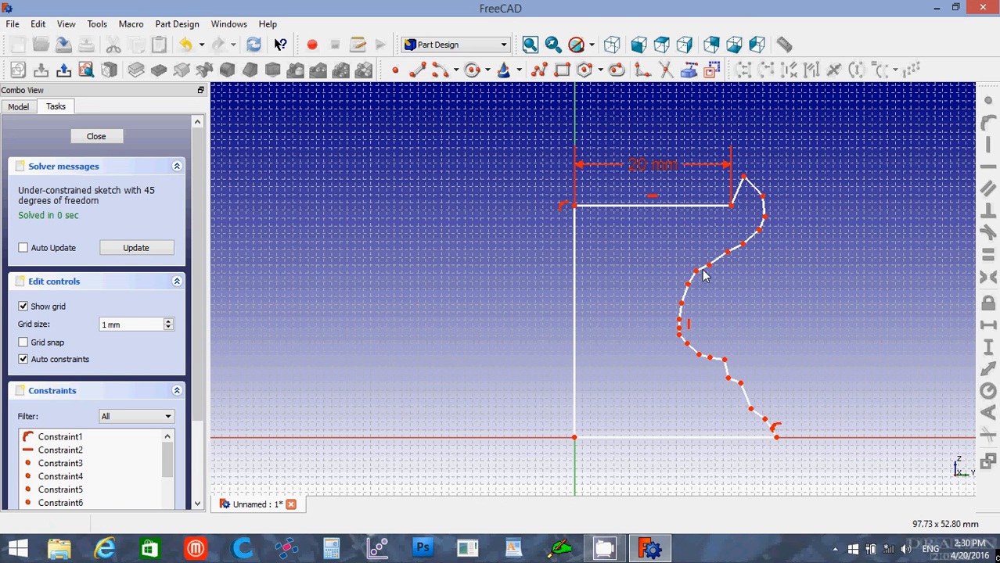
left_click_drag(698, 277, 698, 275)
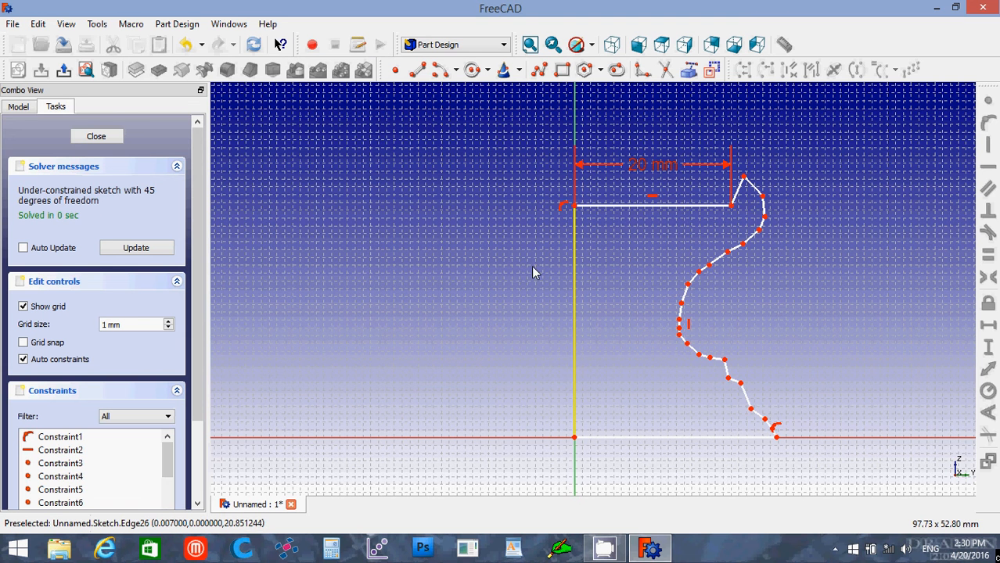
left_click(96, 137)
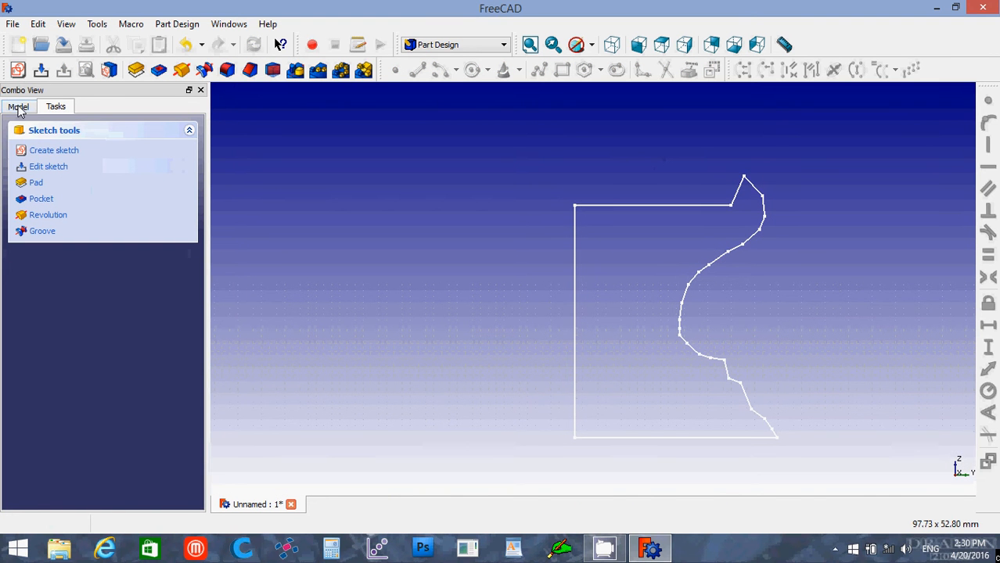
Step: Revolve the profile sketch 360° about the vertical sketch axis
left_click(18, 106)
left_click(75, 164)
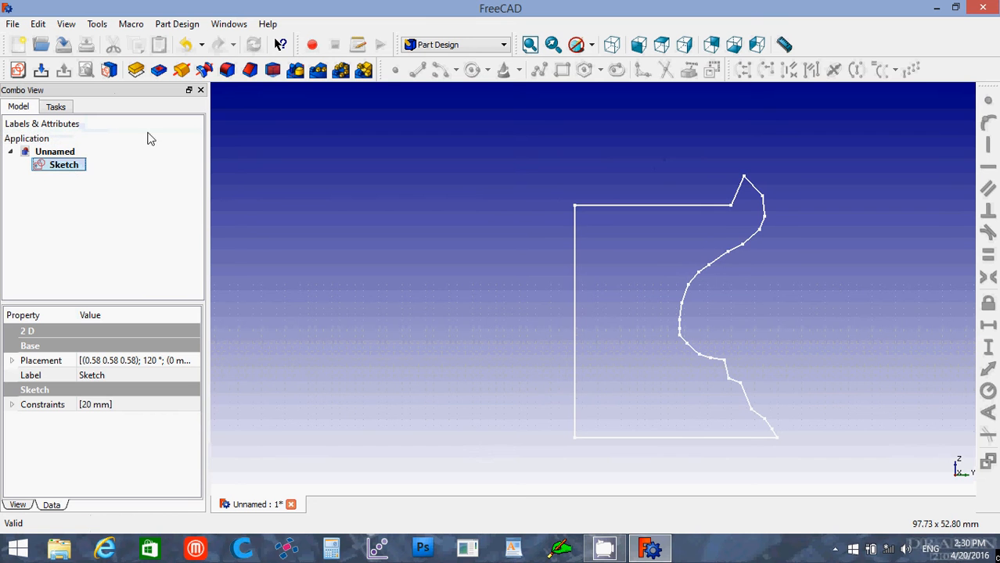
left_click(184, 71)
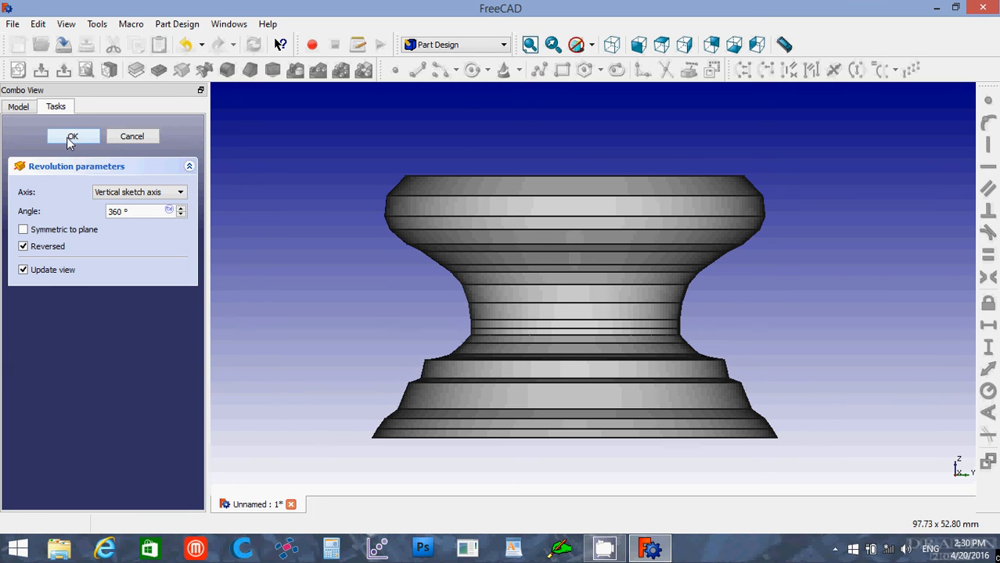
left_click(70, 138)
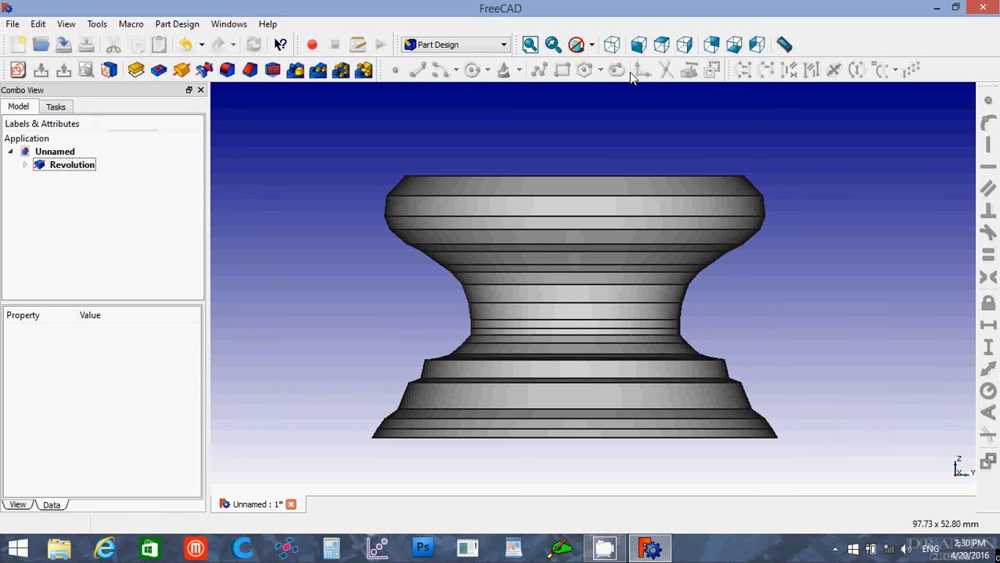
Step: Examine the revolved candle holder in axonometric, front and top views
left_click(611, 44)
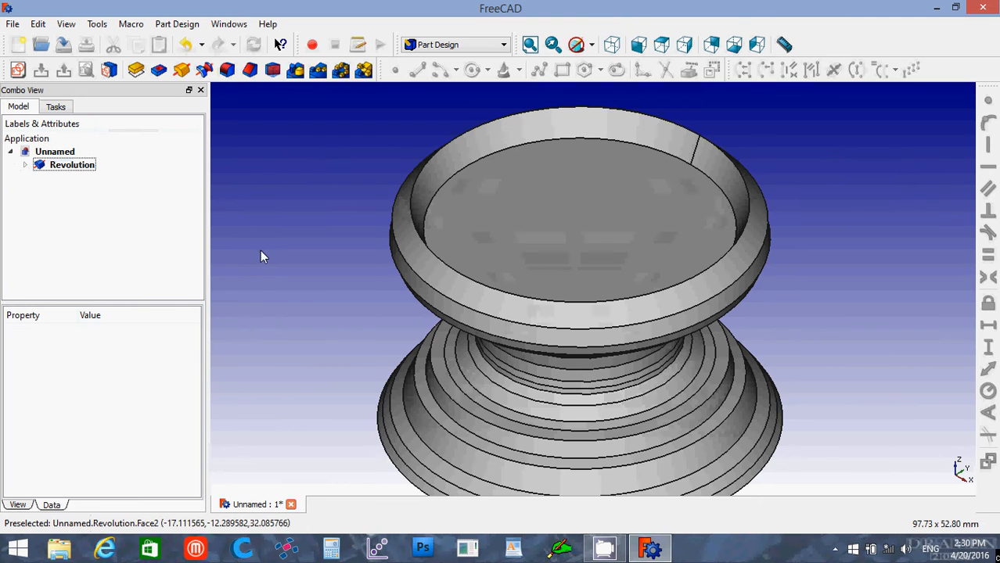
scroll(453, 224, "down", 3)
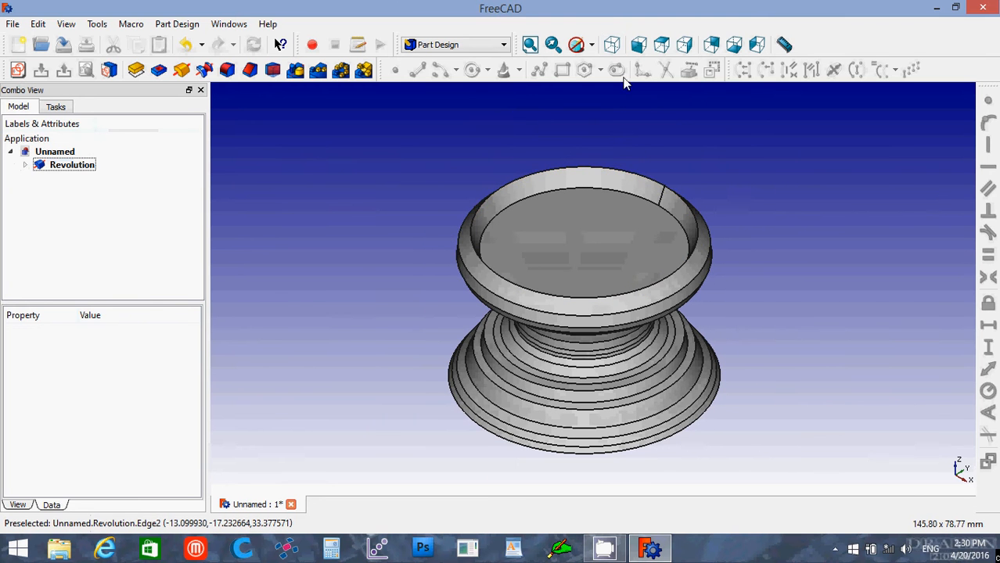
left_click(639, 45)
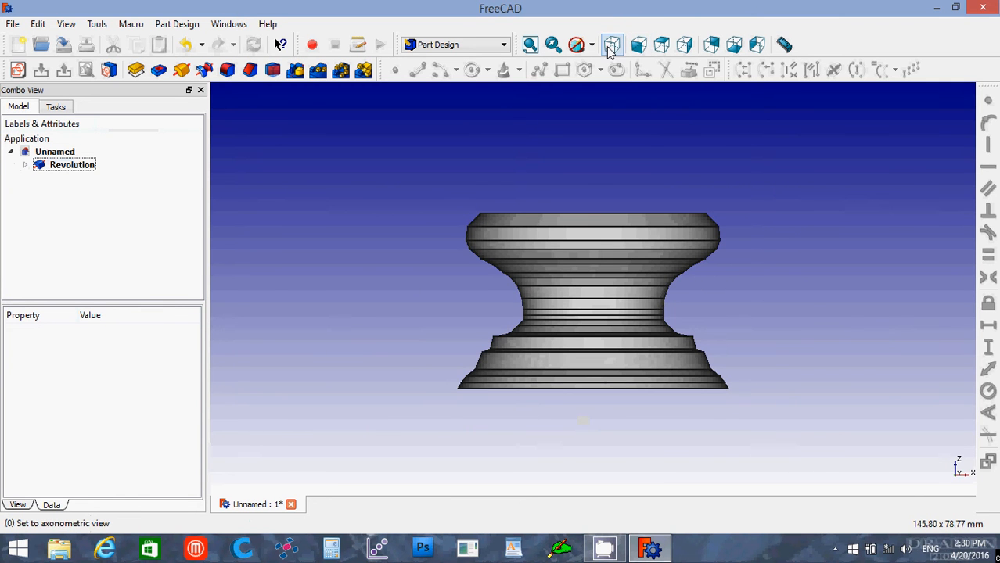
left_click(611, 44)
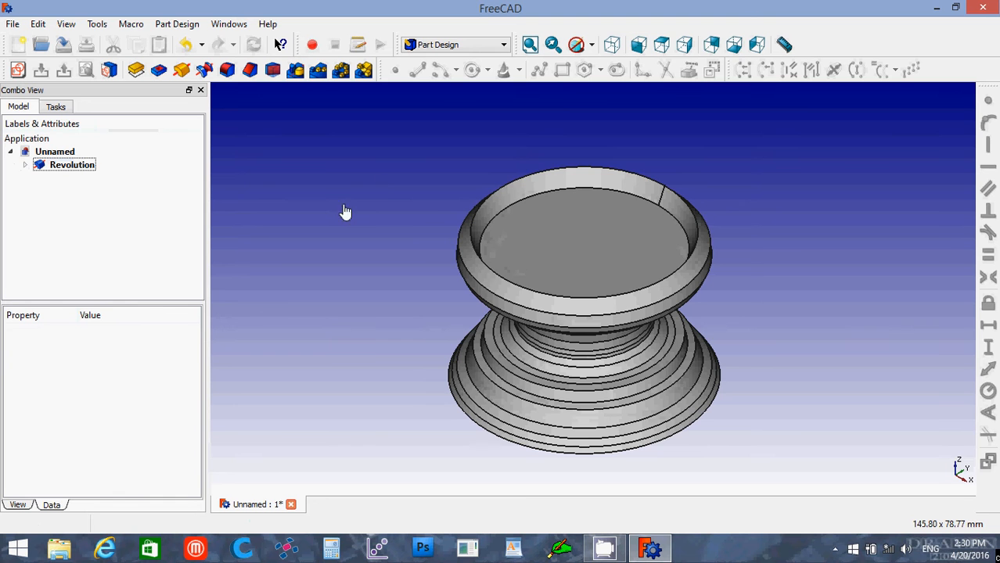
left_click(661, 44)
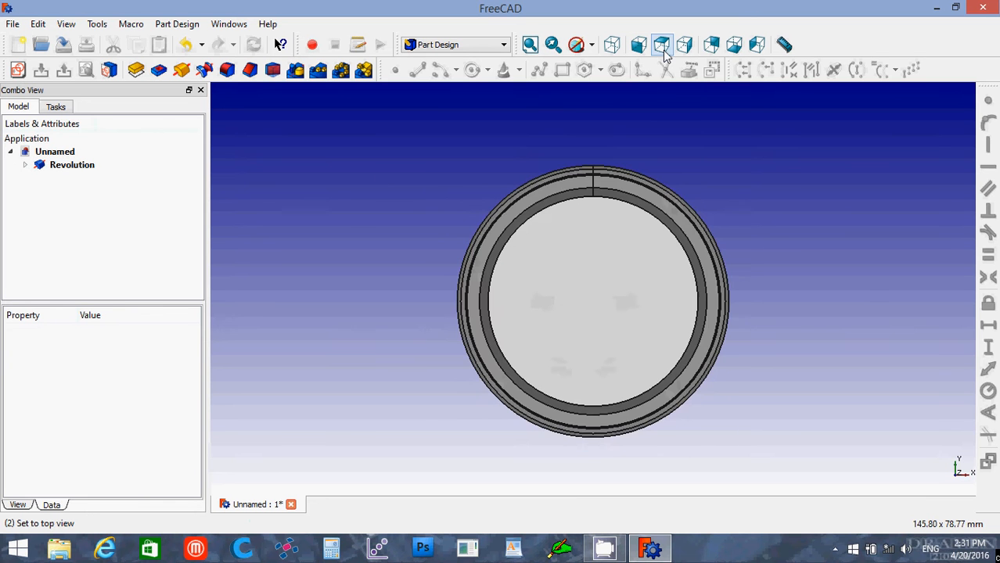
left_click(639, 47)
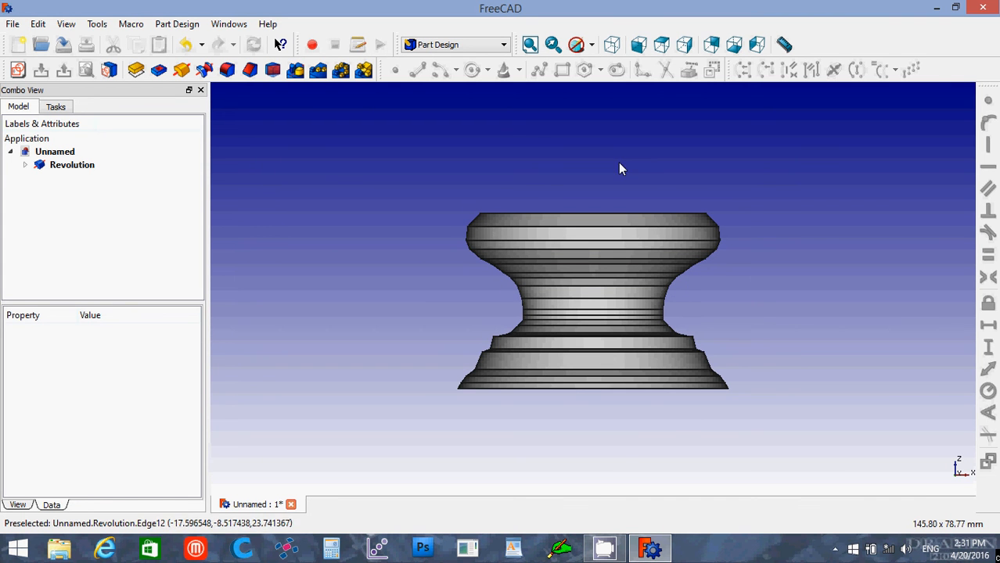
left_click(612, 45)
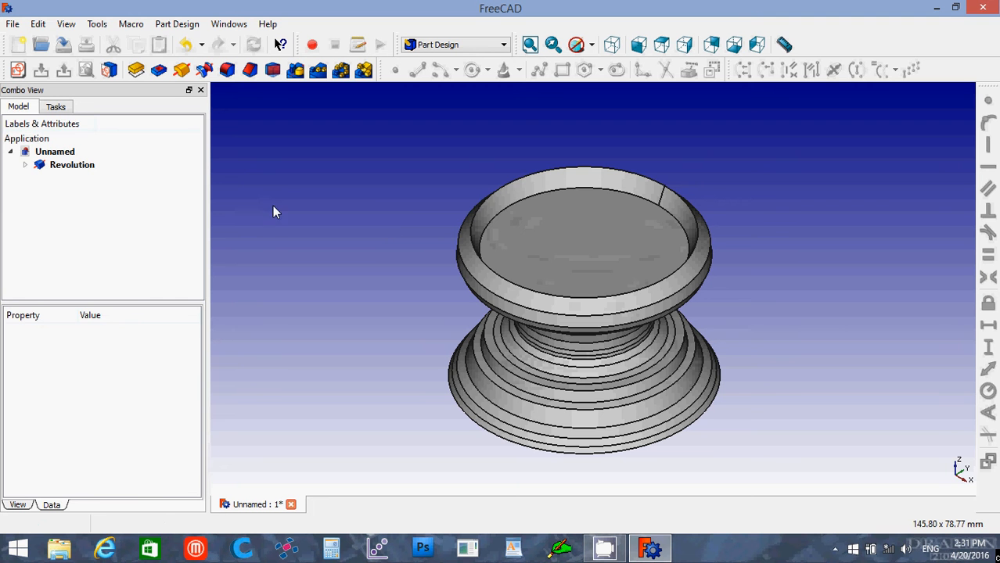
Step: Save the document as Tea Candle Holder in the _STL Files folder
left_click(12, 24)
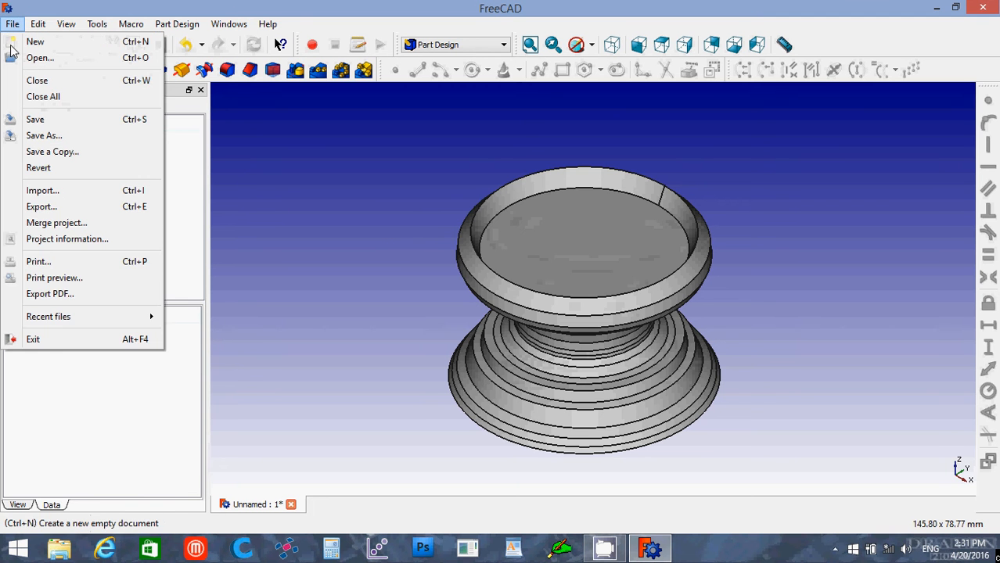
left_click(71, 122)
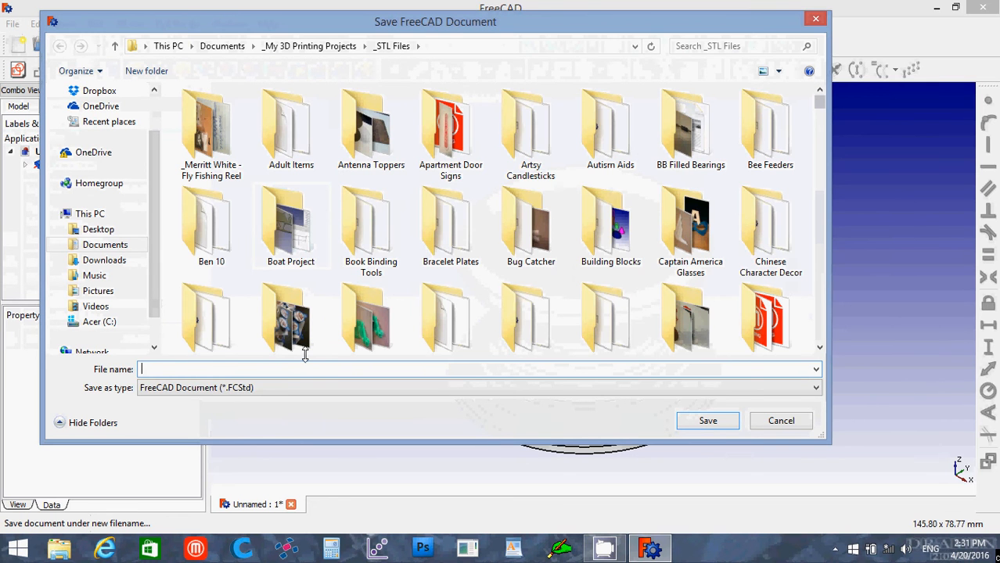
type("Tea Can")
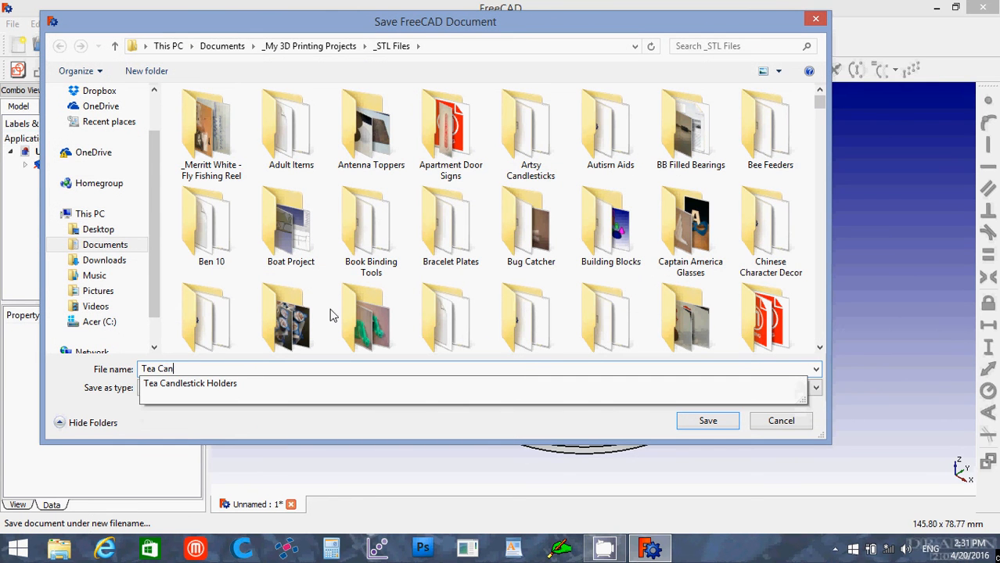
type("dle Holder")
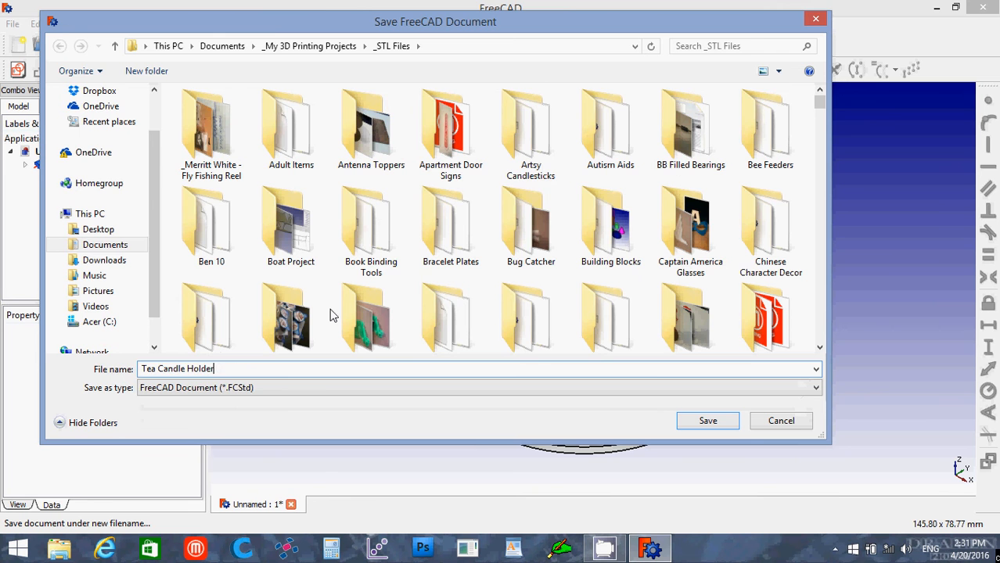
key("Return")
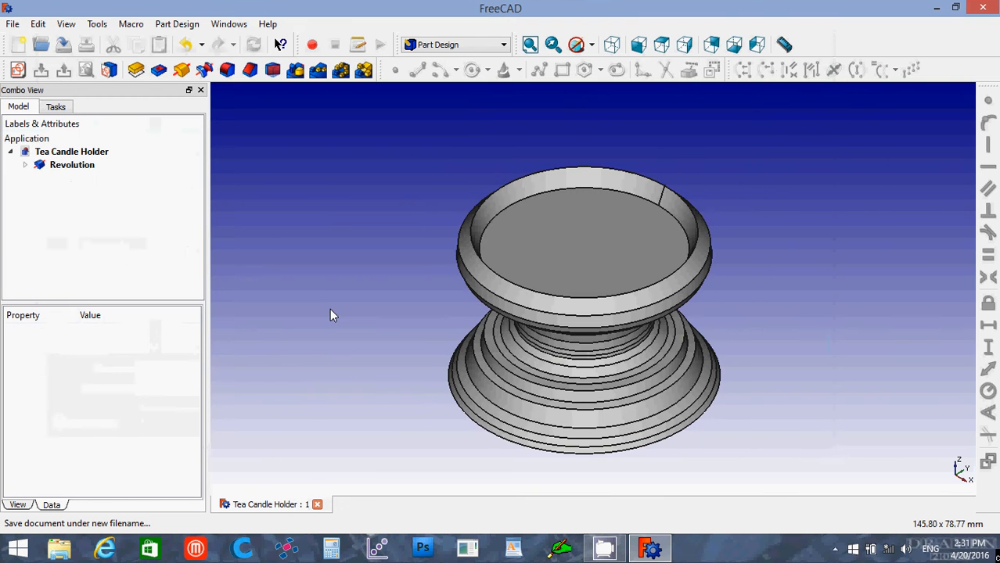
Step: Export the revolved body as an STL mesh named Tea Candle Holder and close the document
left_click(71, 165)
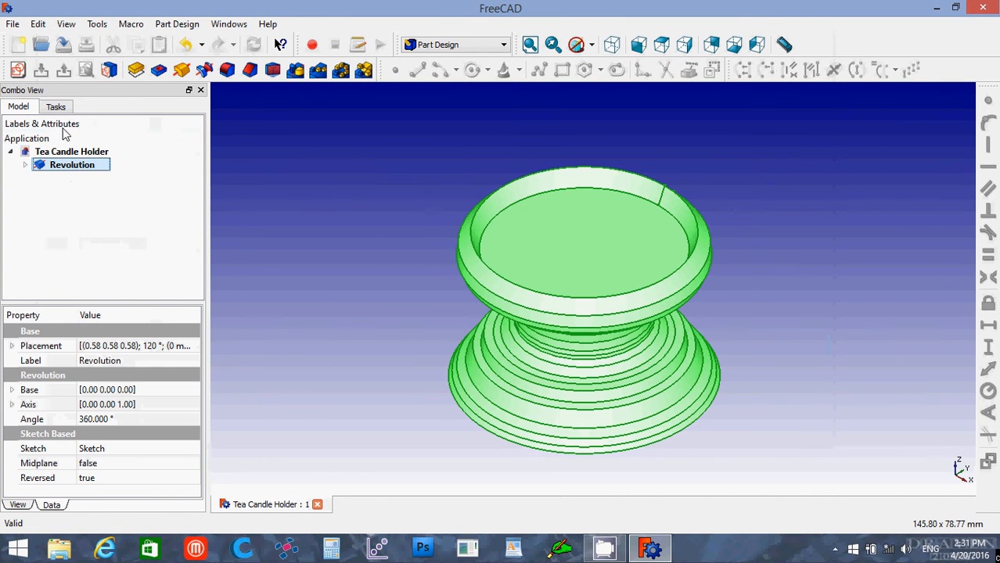
left_click(15, 29)
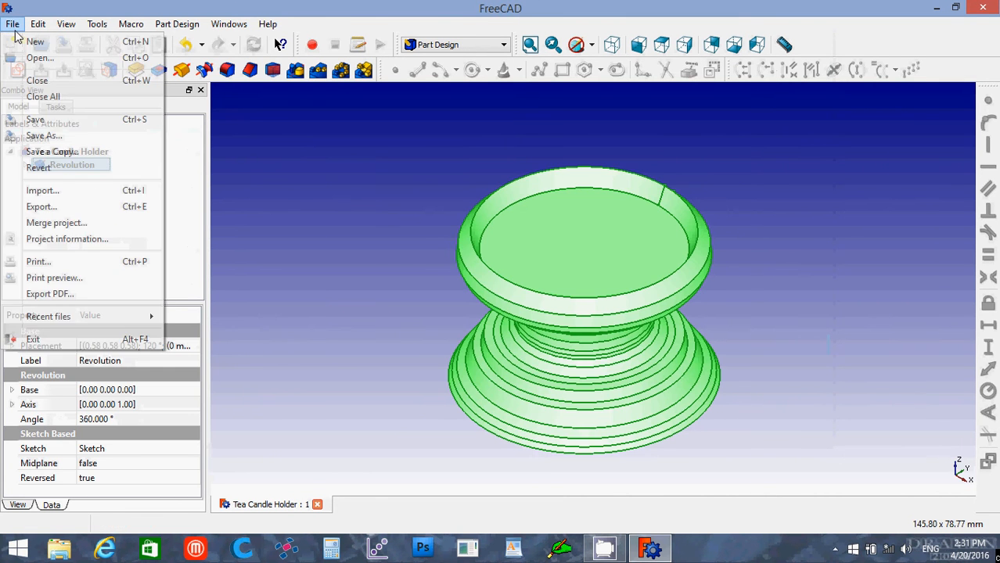
left_click(47, 206)
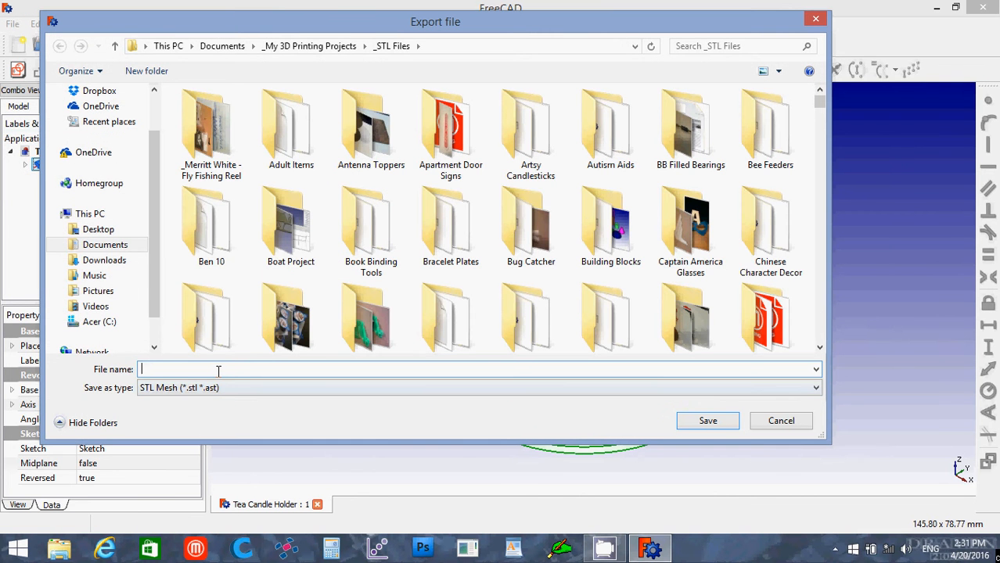
type("Tea")
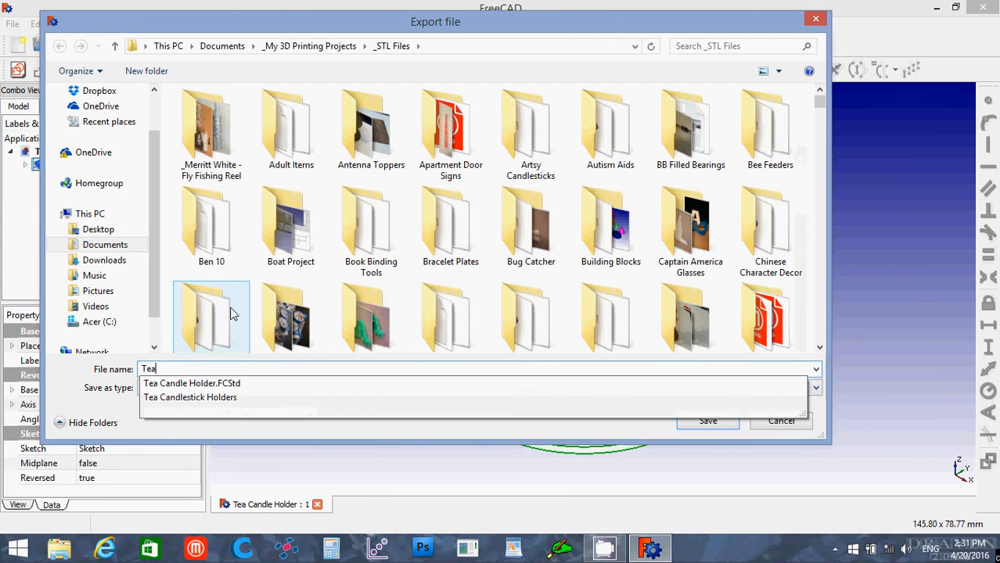
type(" Candle Hold")
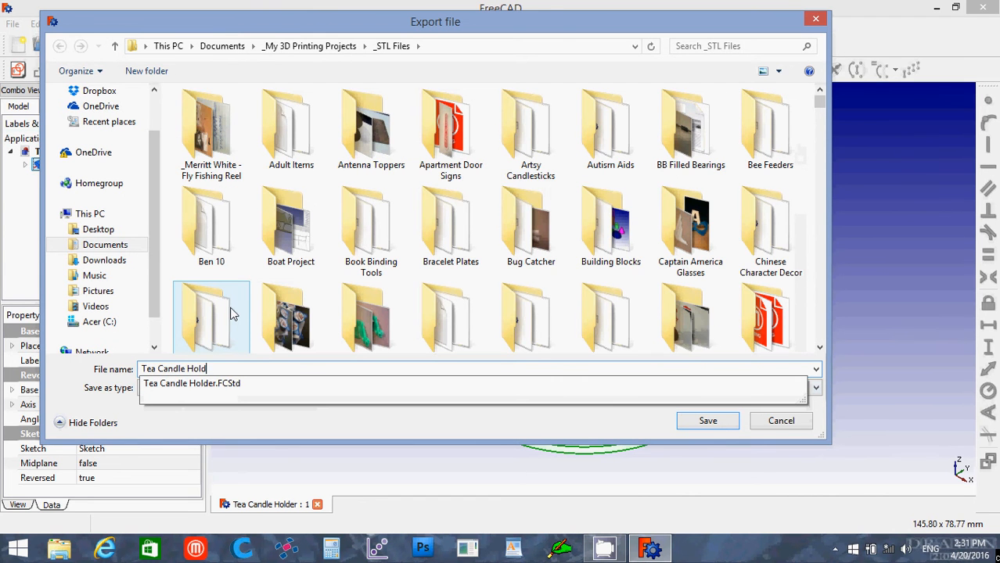
type("er")
key("Return")
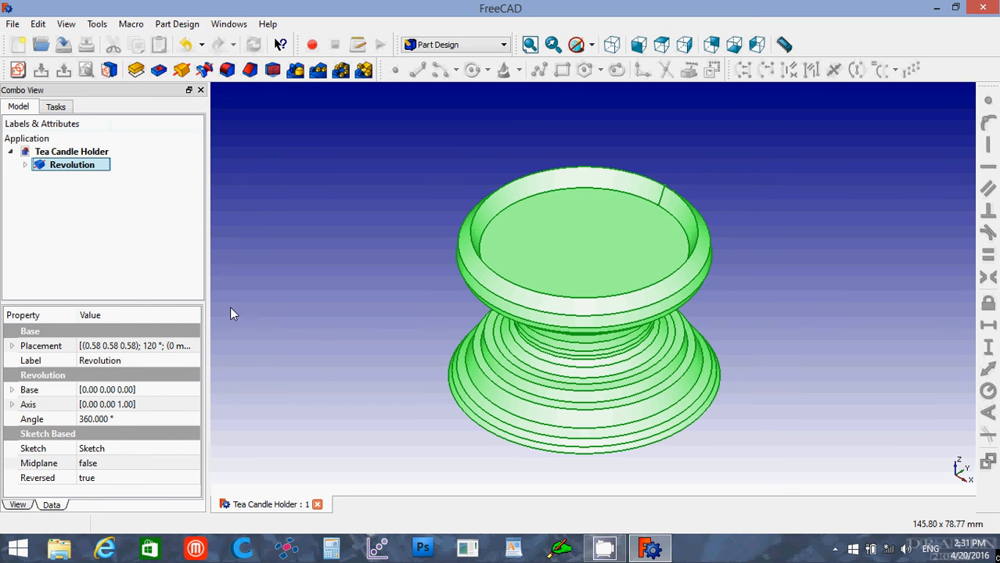
left_click(317, 505)
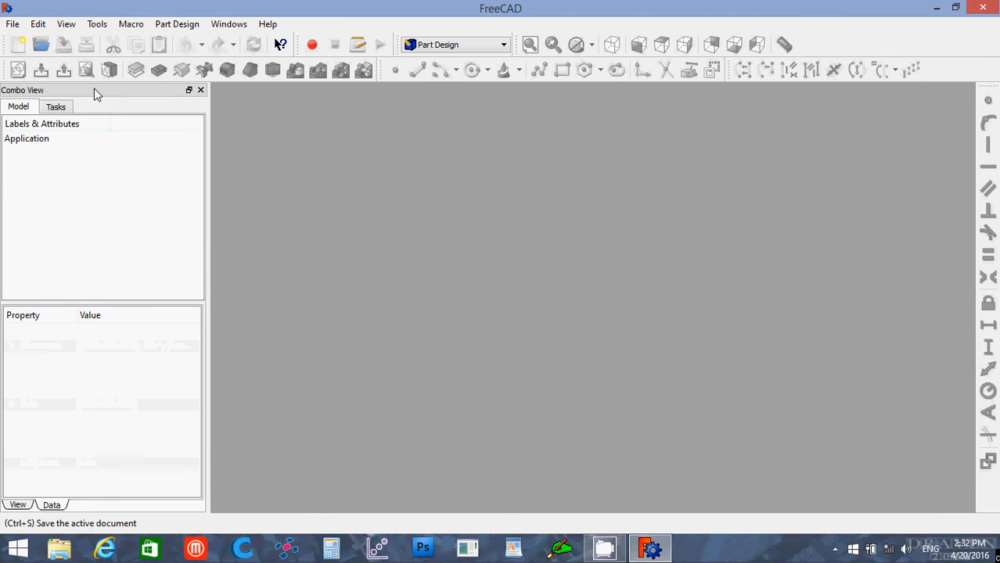
Step: Open netfabb Basic, accept its terms of usage and postpone the registration
left_click(287, 551)
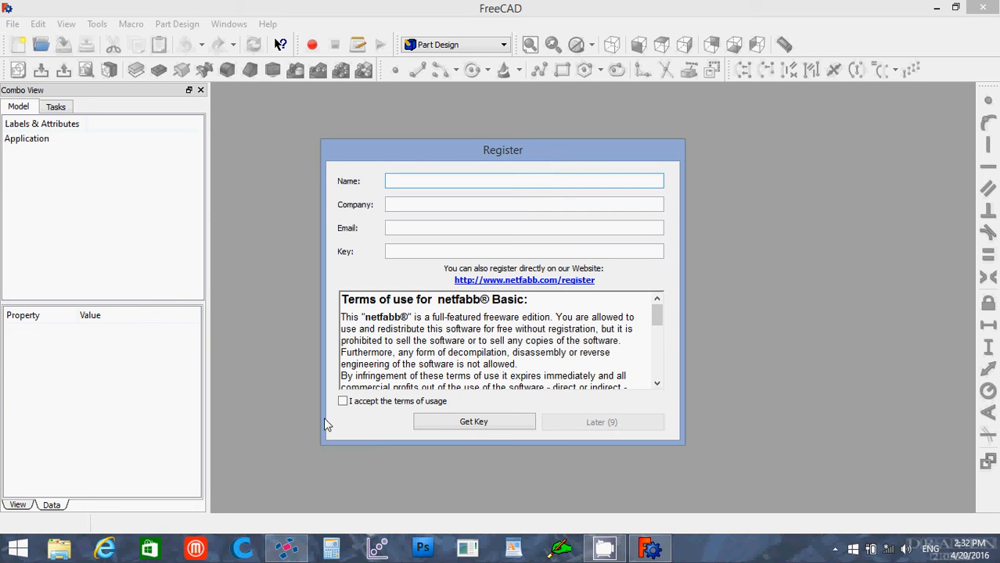
left_click(343, 400)
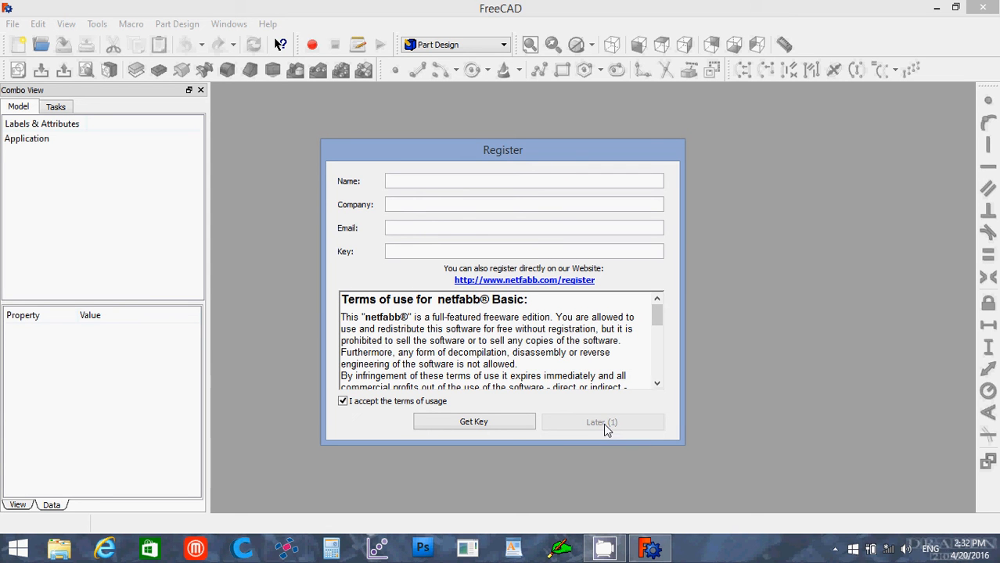
left_click(602, 423)
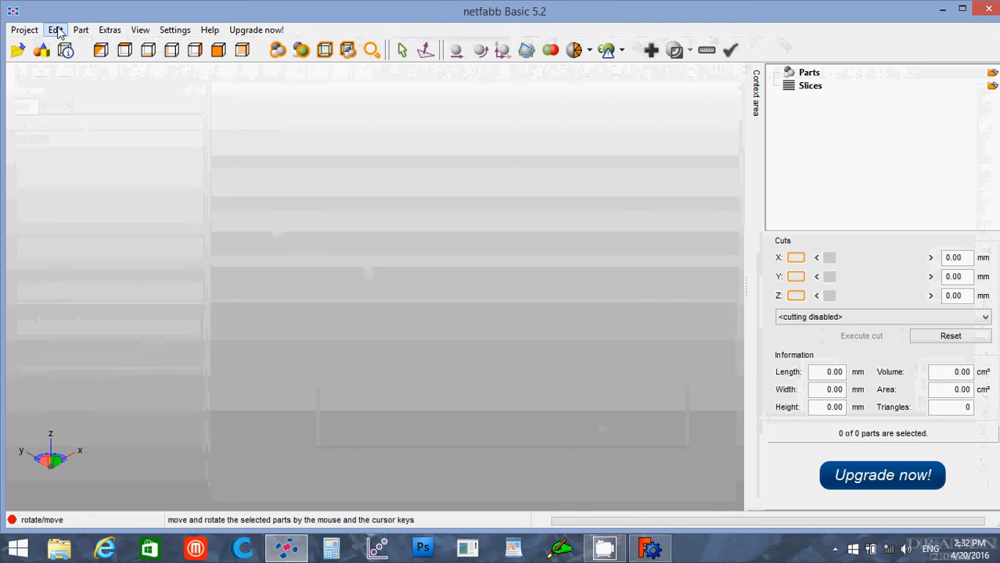
Step: Load Tea Candle Holder.stl as a part to inspect the exported mesh, and close netfabb
left_click(80, 30)
left_click(286, 190)
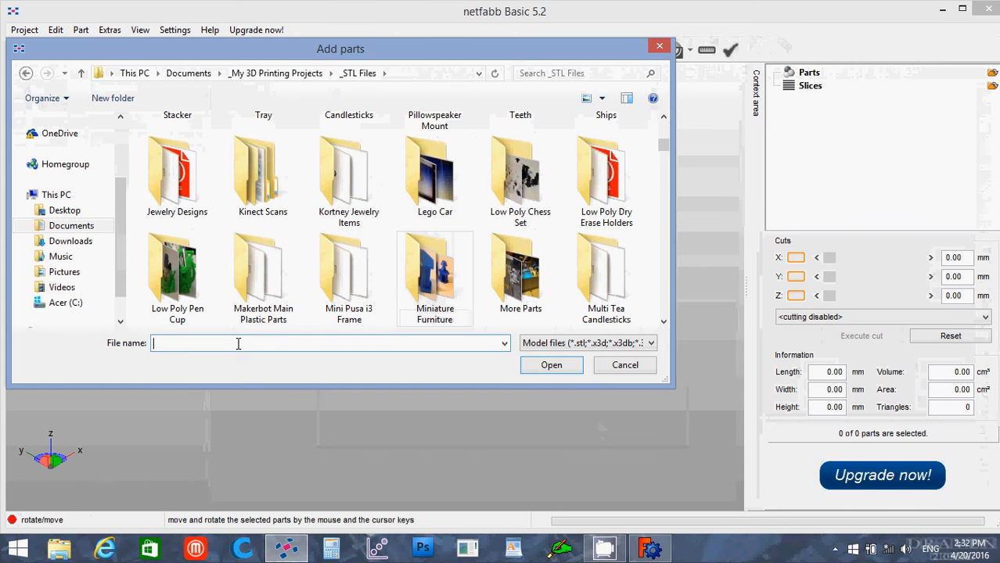
type("Tea")
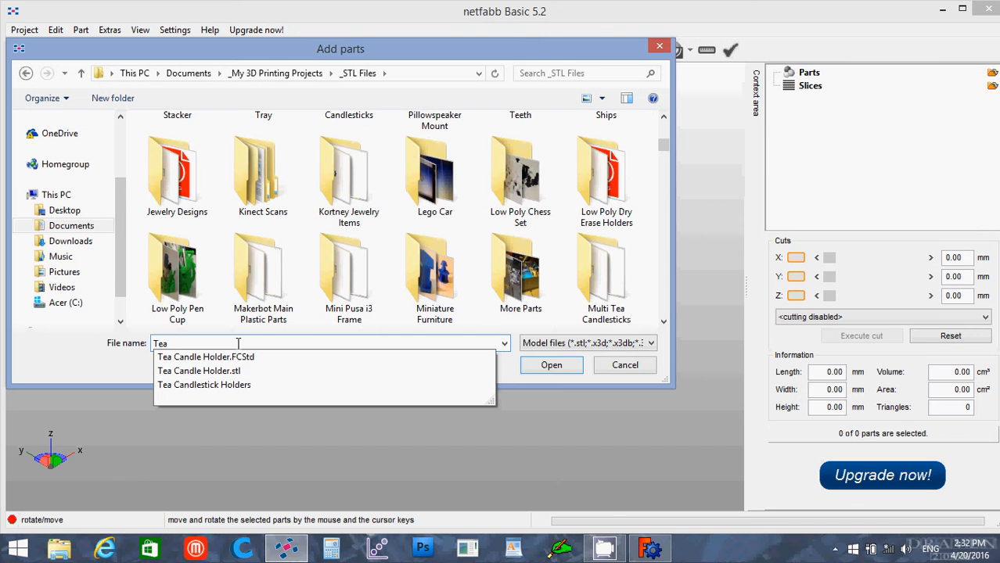
key("Down")
key("Down")
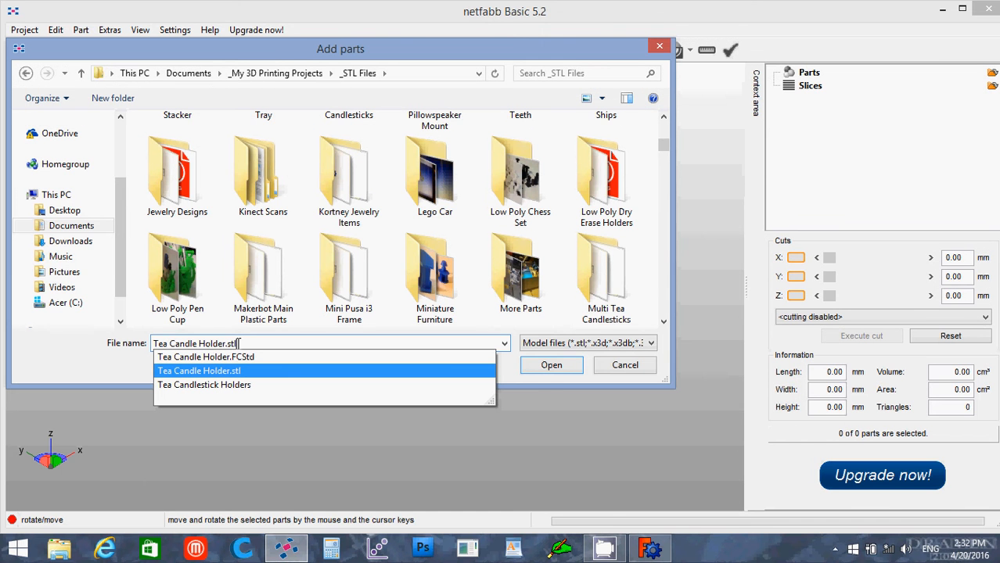
key("Return")
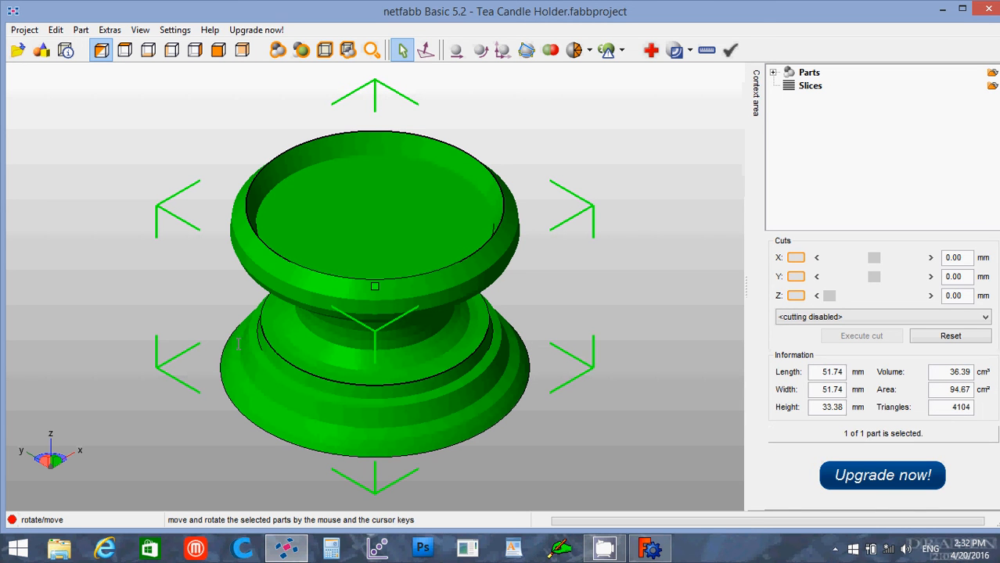
left_click(984, 9)
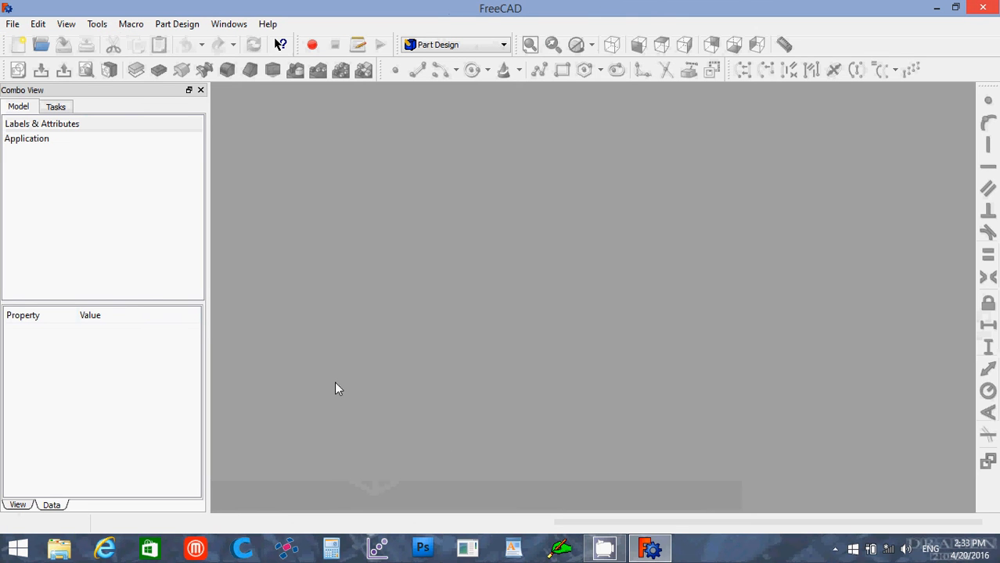
Step: Create a new document and start a sketch on the YZ-Plane with 0 mm offset
left_click(19, 46)
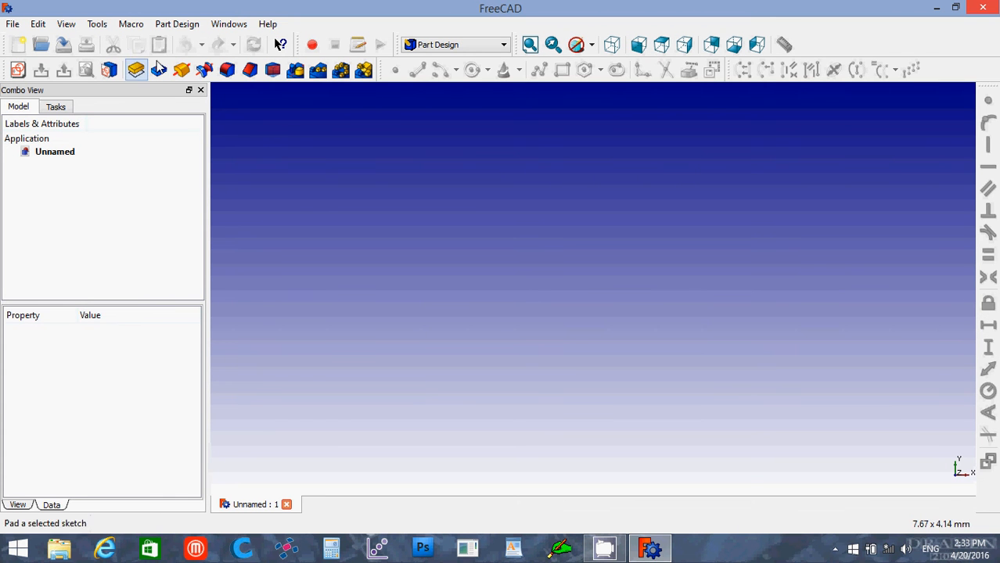
left_click(18, 70)
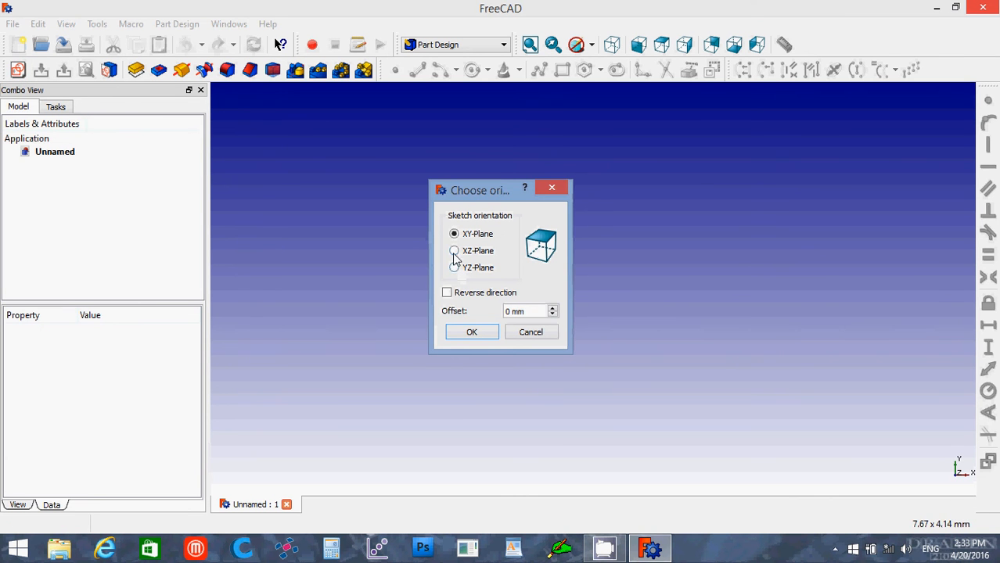
left_click(455, 252)
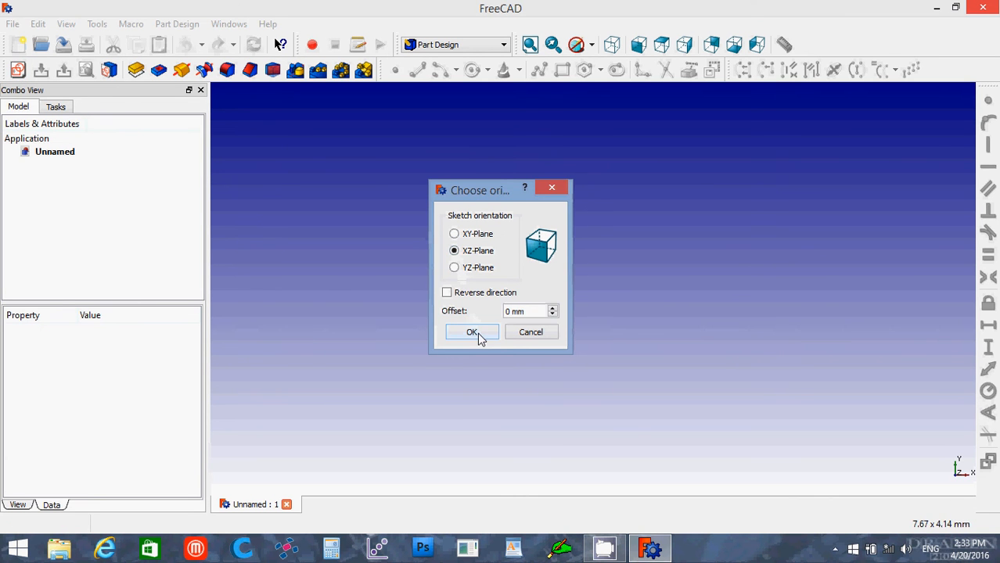
left_click(455, 269)
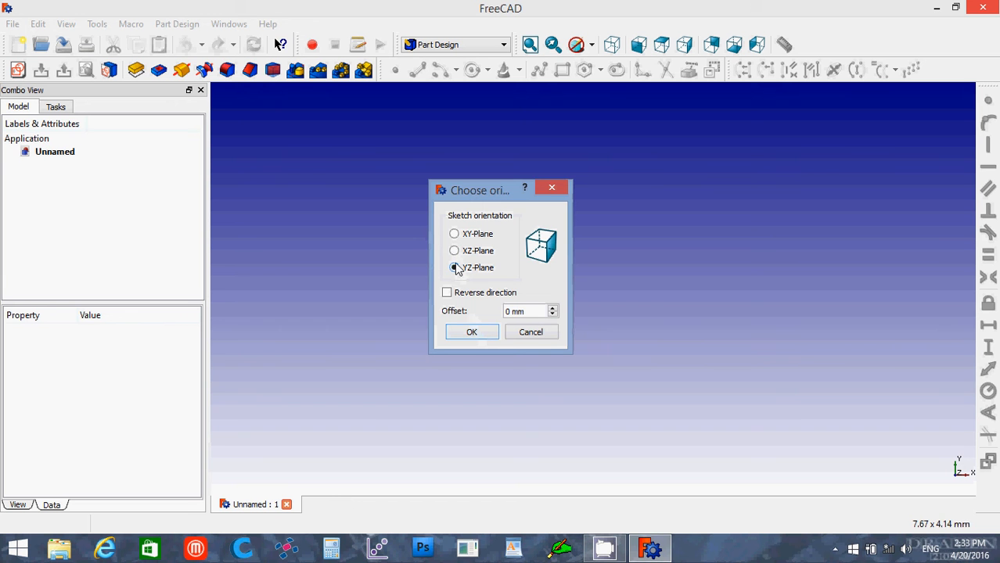
left_click(455, 252)
left_click(455, 270)
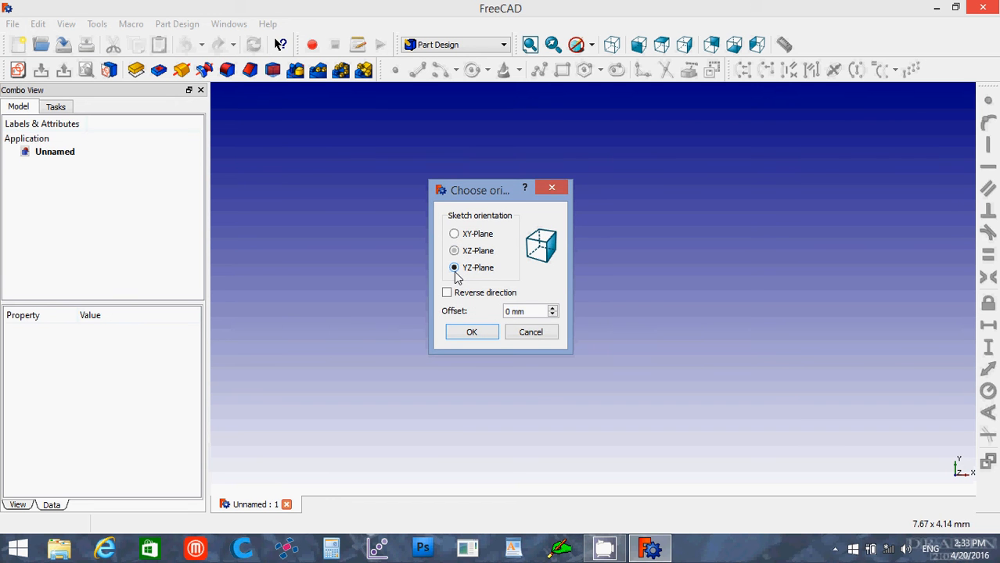
left_click(468, 331)
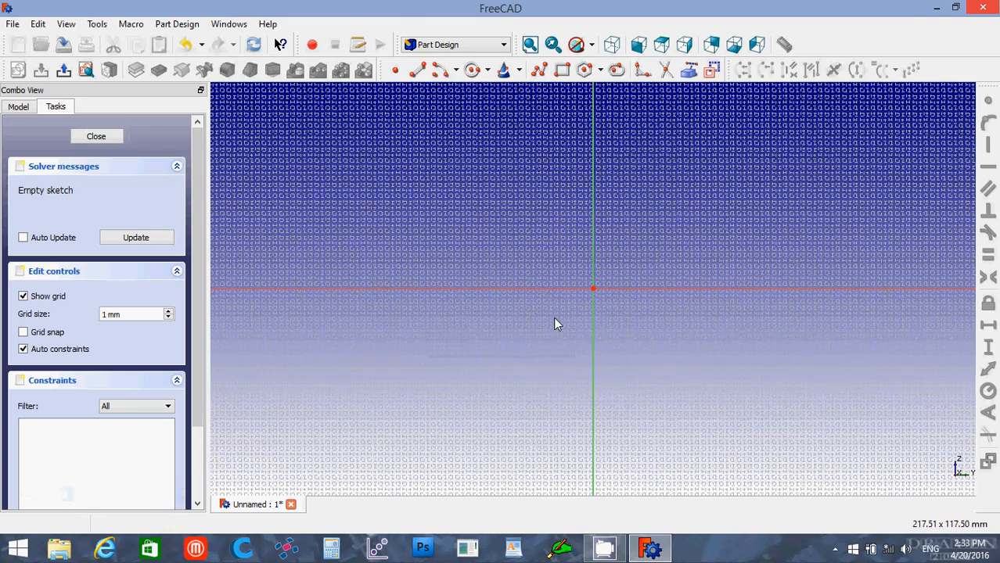
scroll(553, 324, "up", 2)
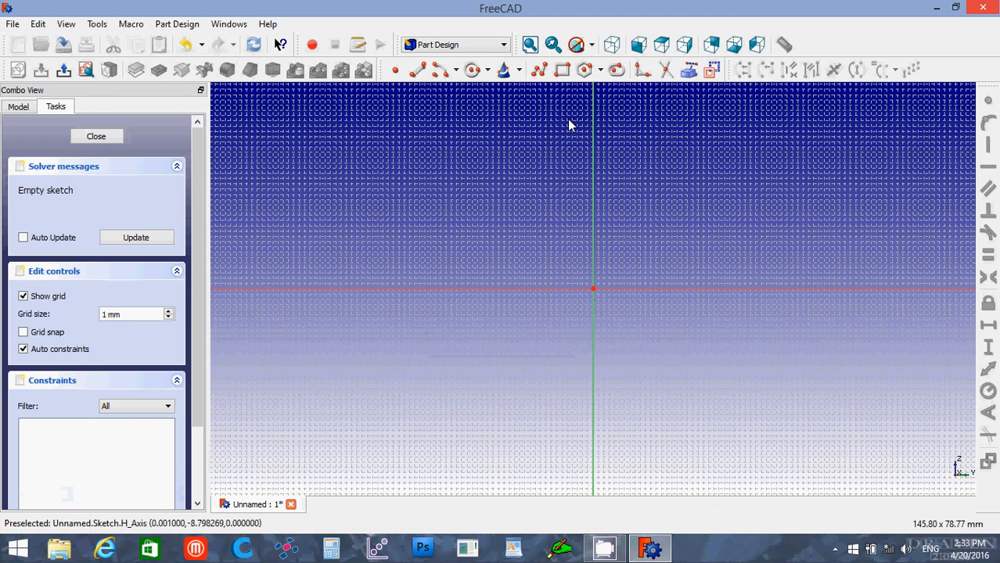
left_click(538, 70)
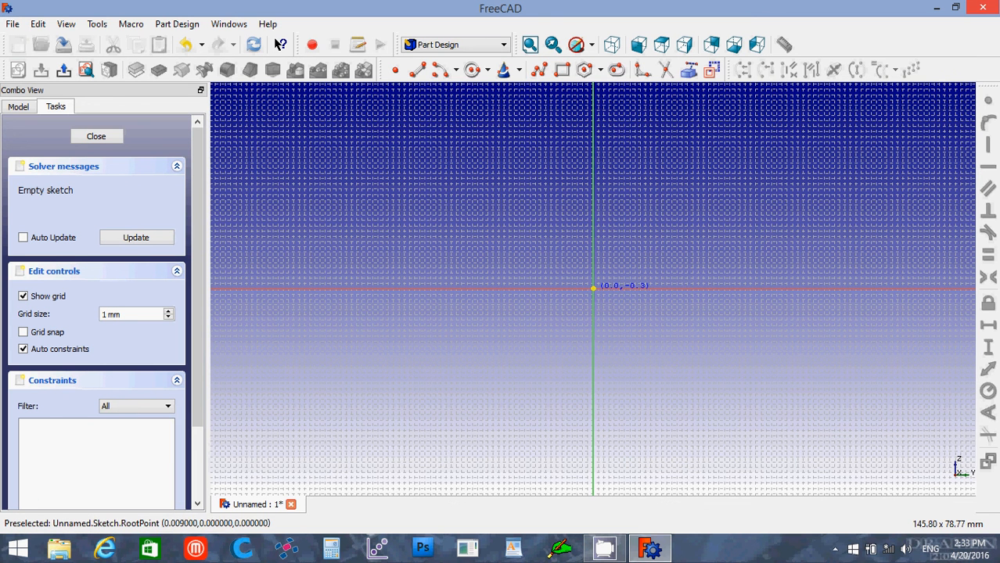
left_click(593, 288)
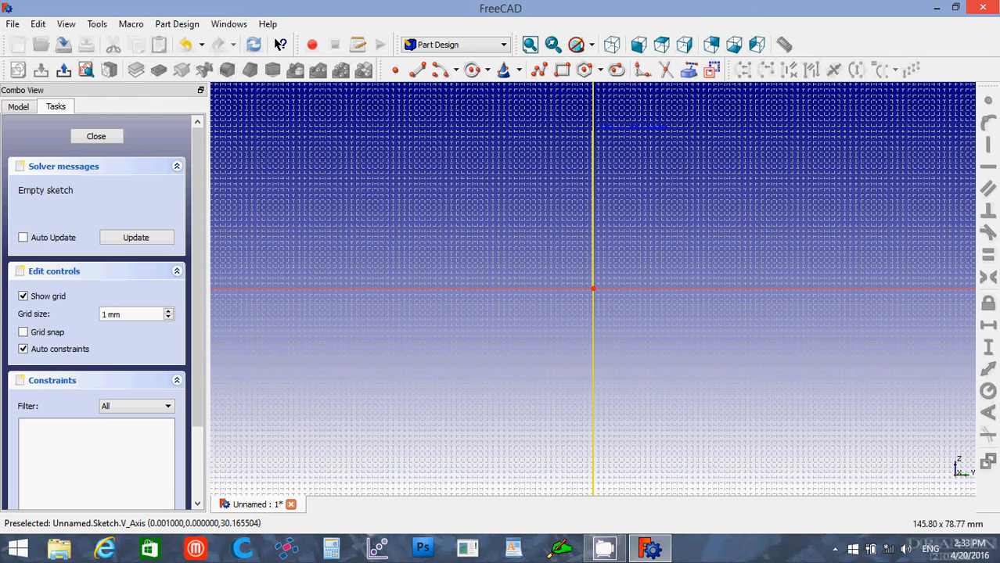
key("Escape")
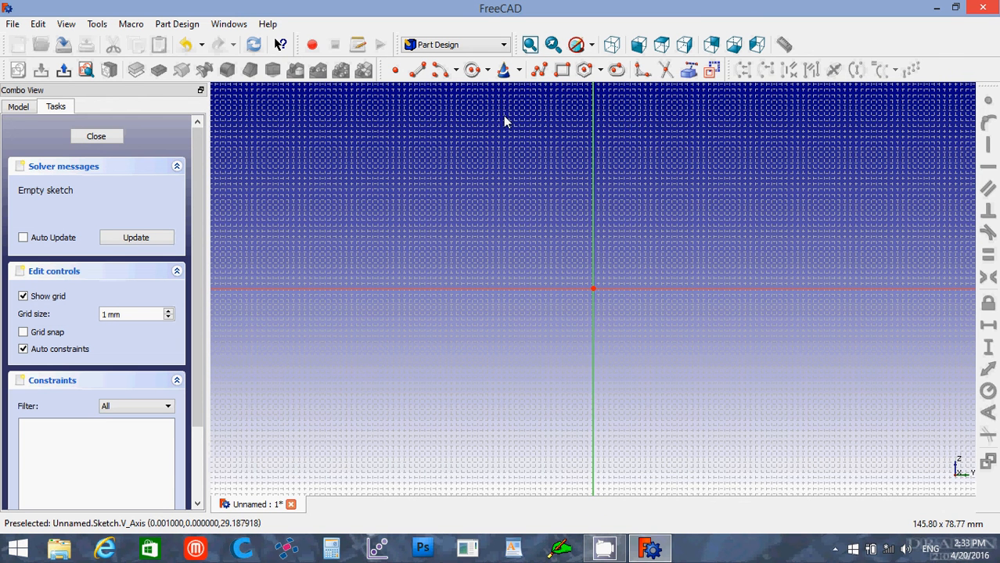
Step: Sketch a polyline down the vertical axis about 19 mm, outward about 3 mm, down to the horizontal axis, and along it about 16 mm
left_click(542, 74)
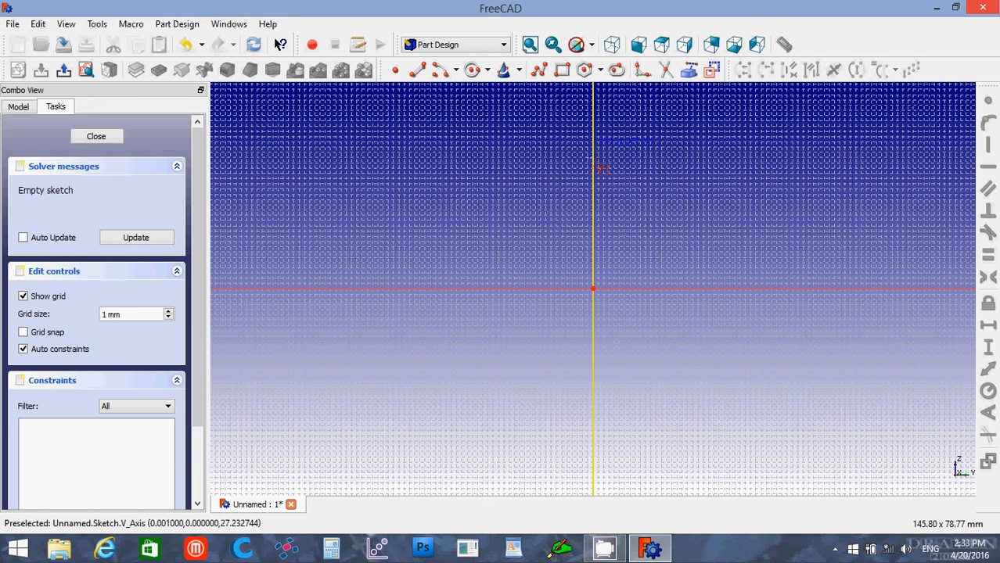
left_click(593, 242)
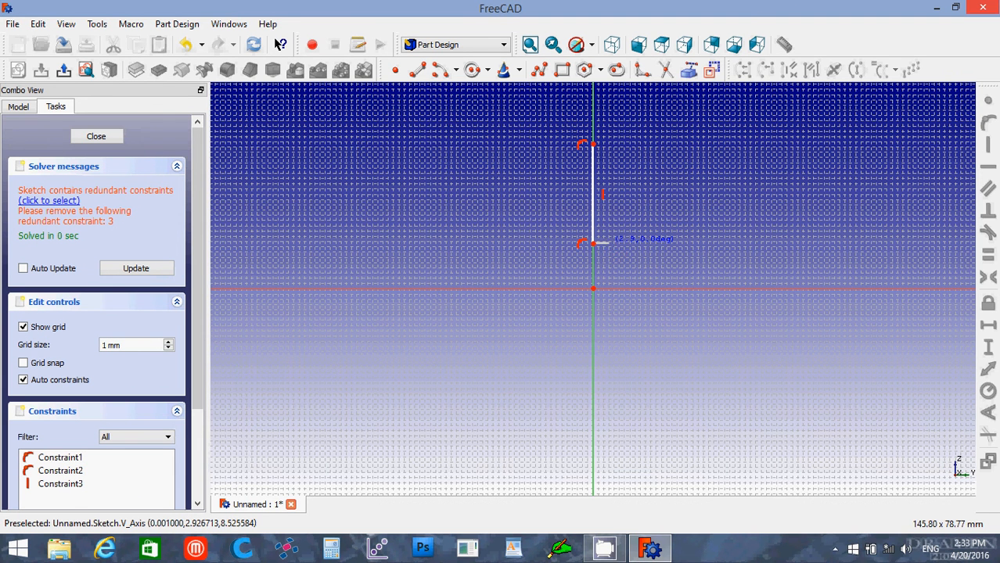
left_click(608, 244)
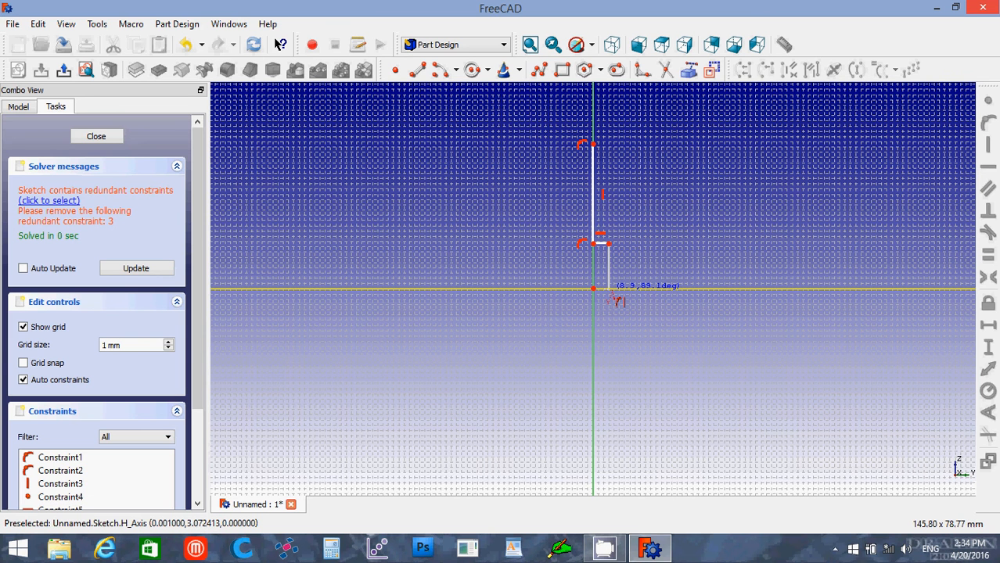
left_click(608, 288)
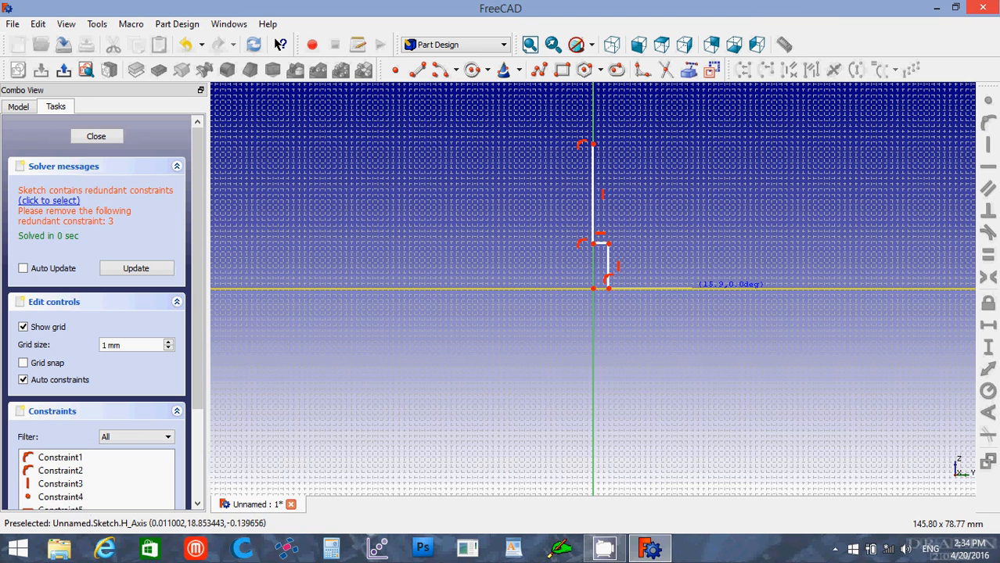
left_click(692, 288)
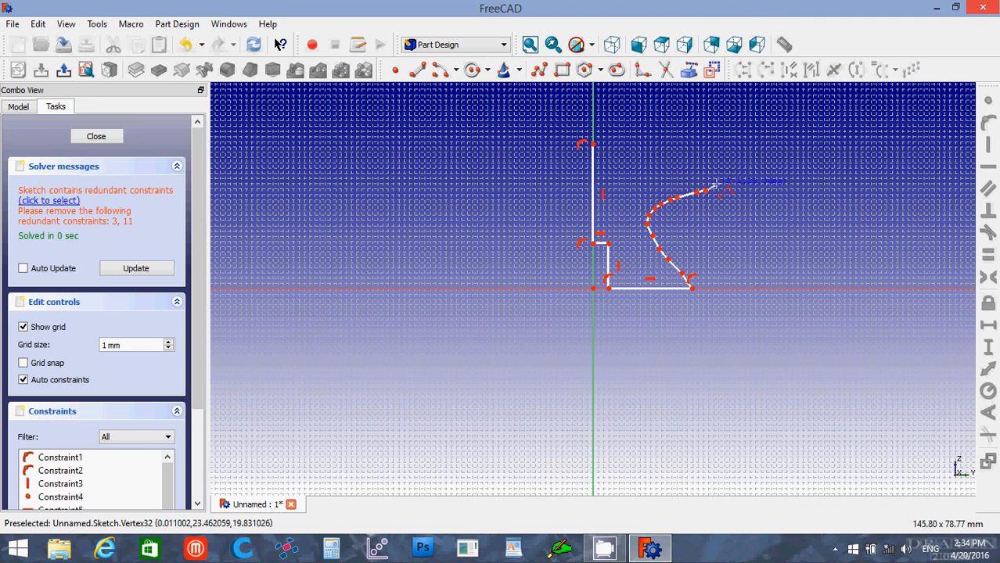
Step: Trace the curved outer side and domed top with short polyline segments, closing the profile at its starting point on the vertical axis
left_click(716, 185)
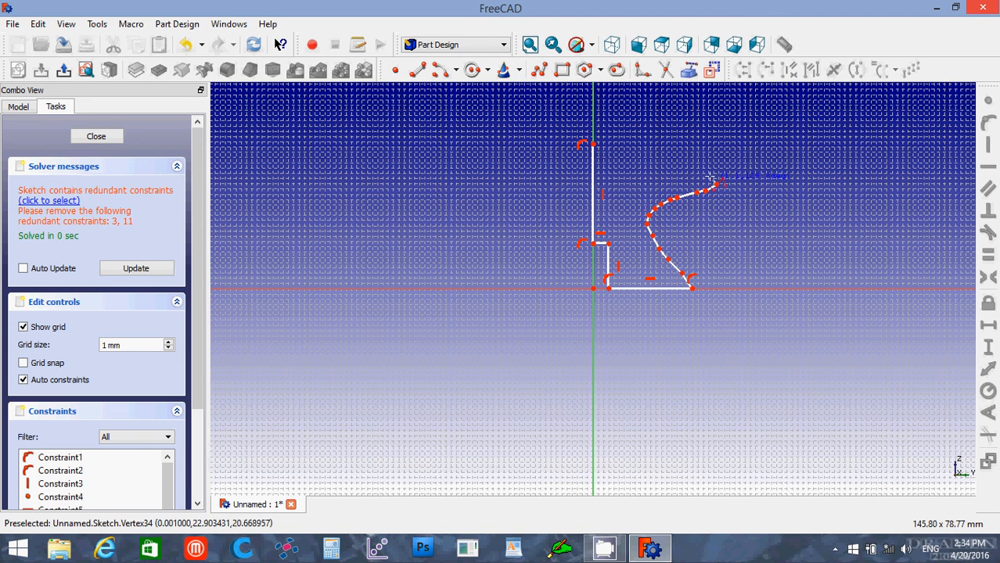
left_click(678, 152)
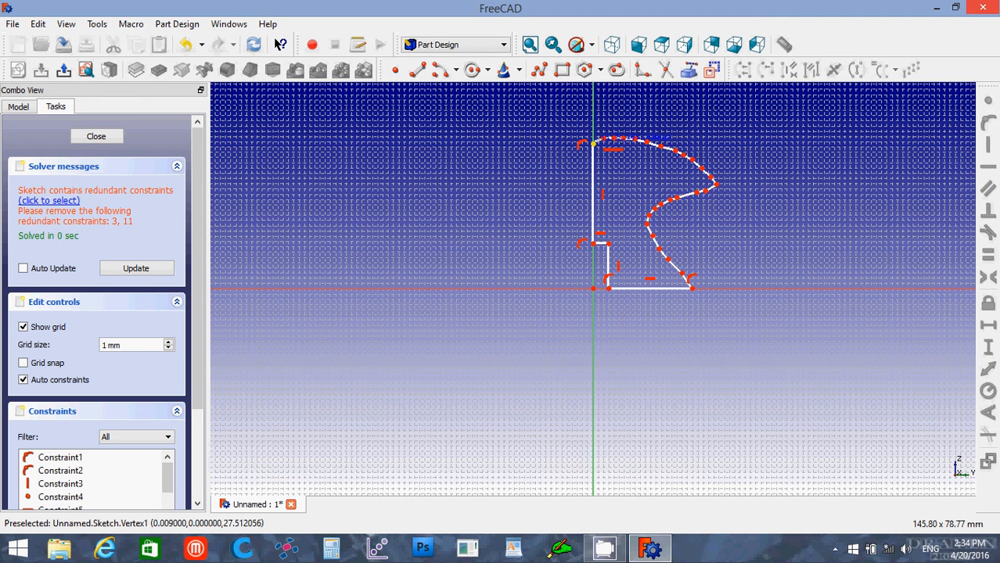
left_click(594, 144)
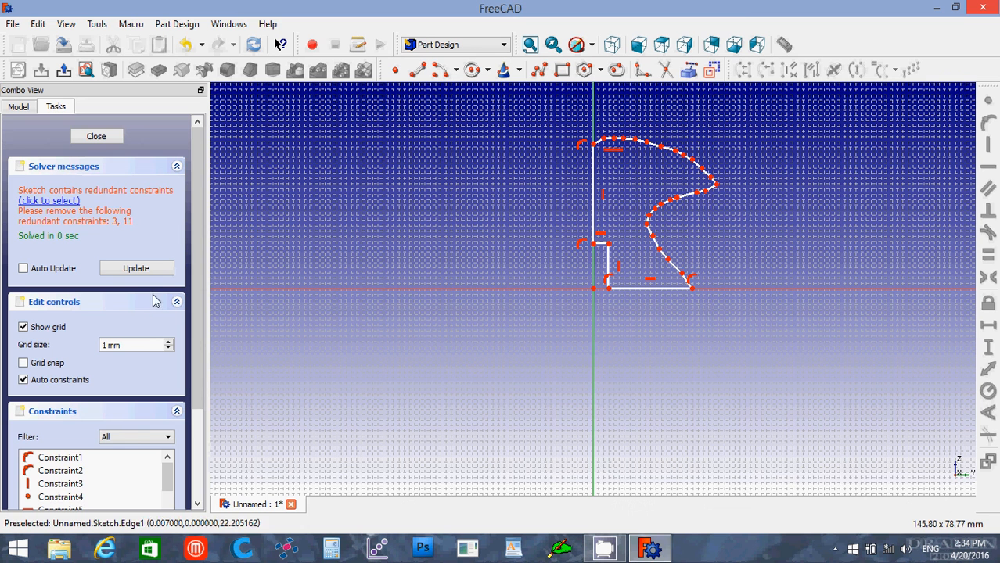
Step: Delete the redundant vertical constraint on the axis edge and the redundant horizontal constraint on the base edge
left_click_drag(199, 227, 199, 383)
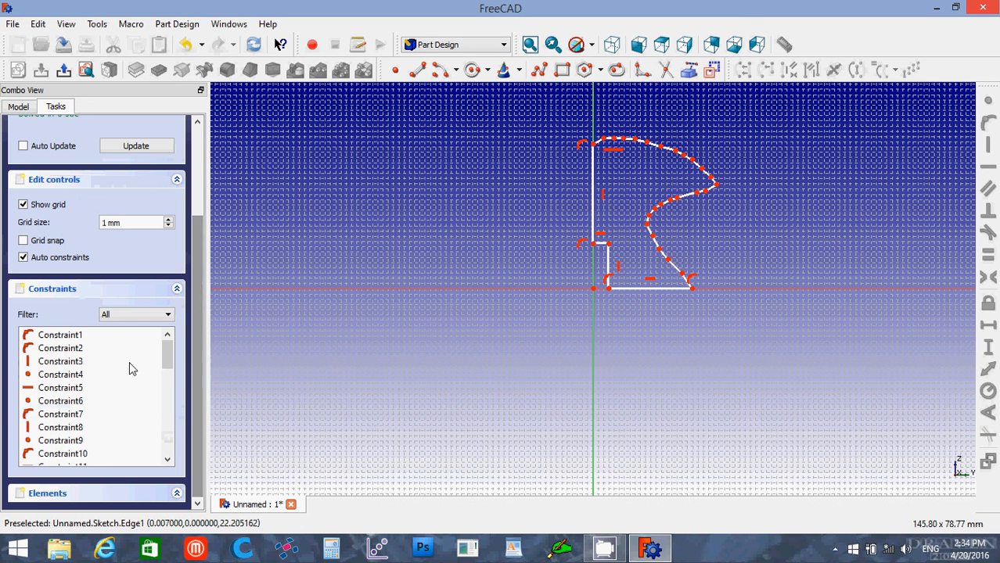
left_click(84, 364)
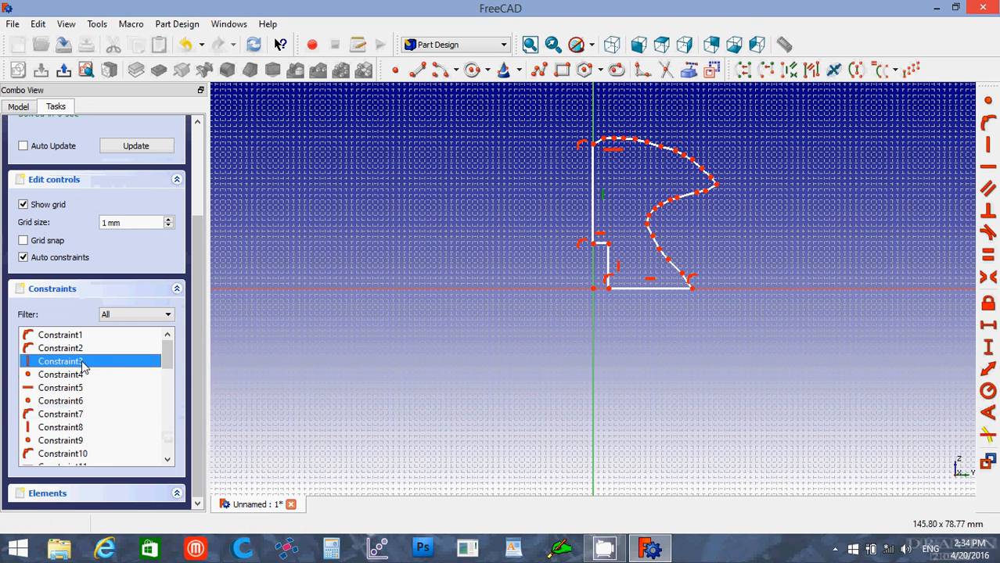
key("Delete")
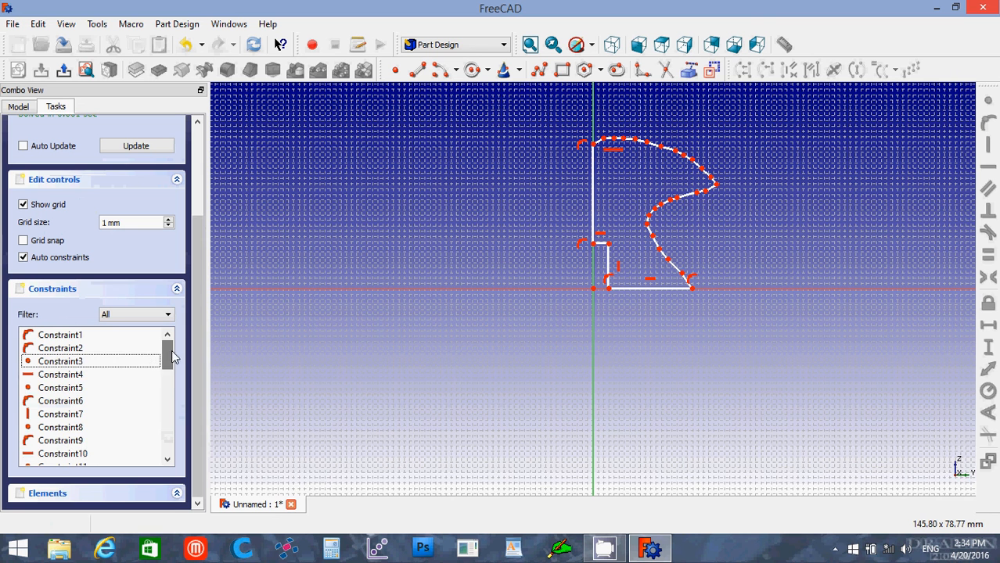
scroll(172, 350, "down", 2)
left_click(86, 389)
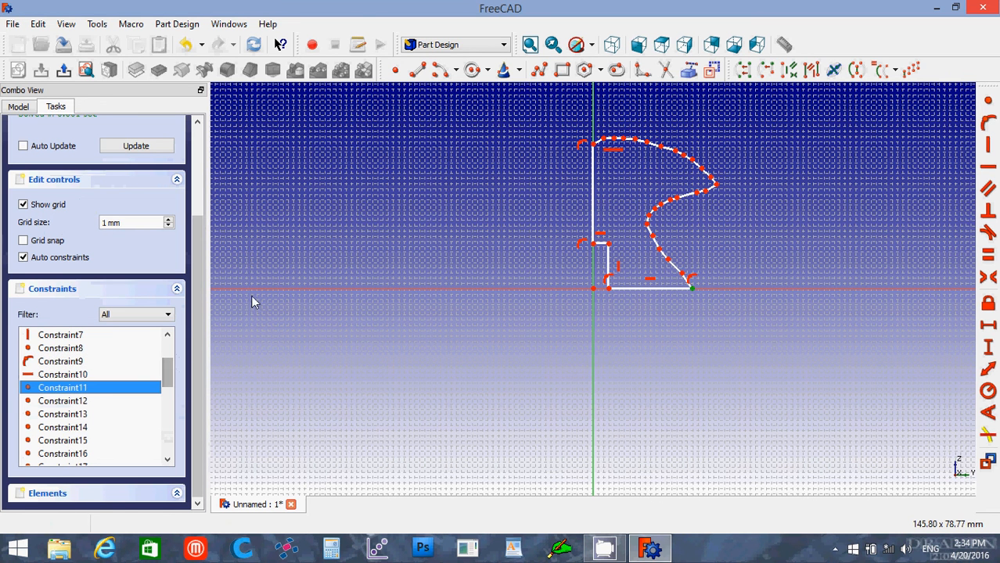
key("Delete")
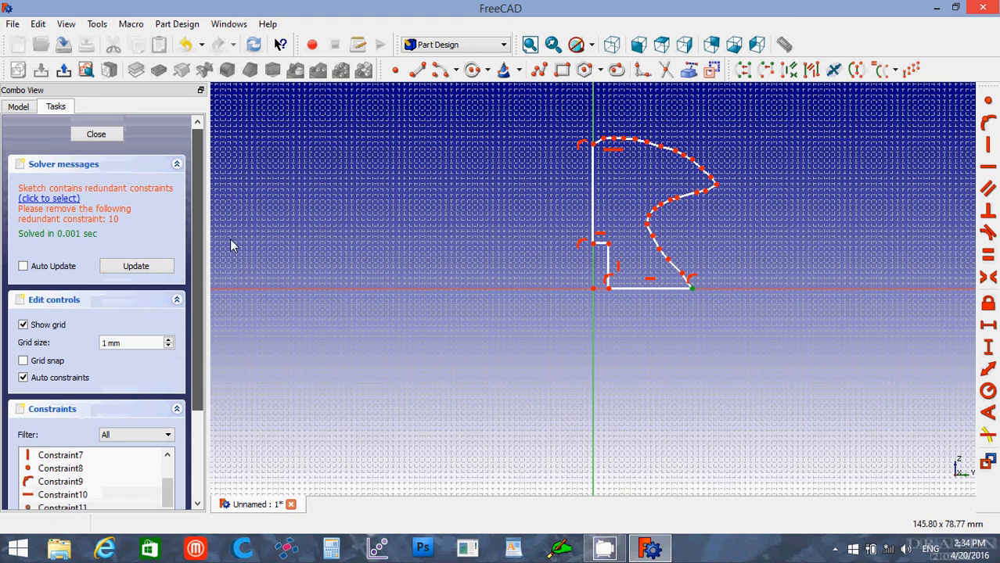
left_click(78, 408)
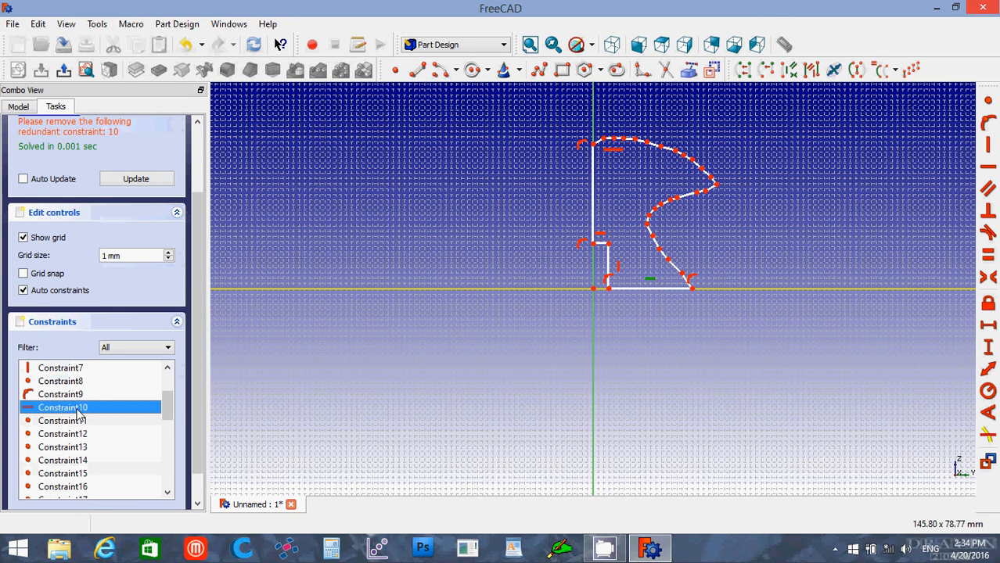
key("Delete")
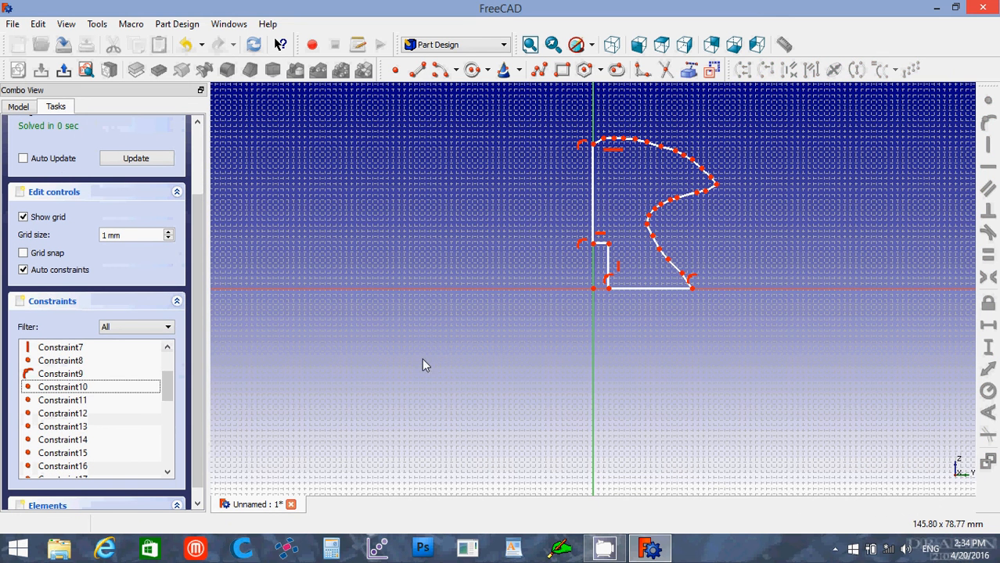
left_click(422, 358)
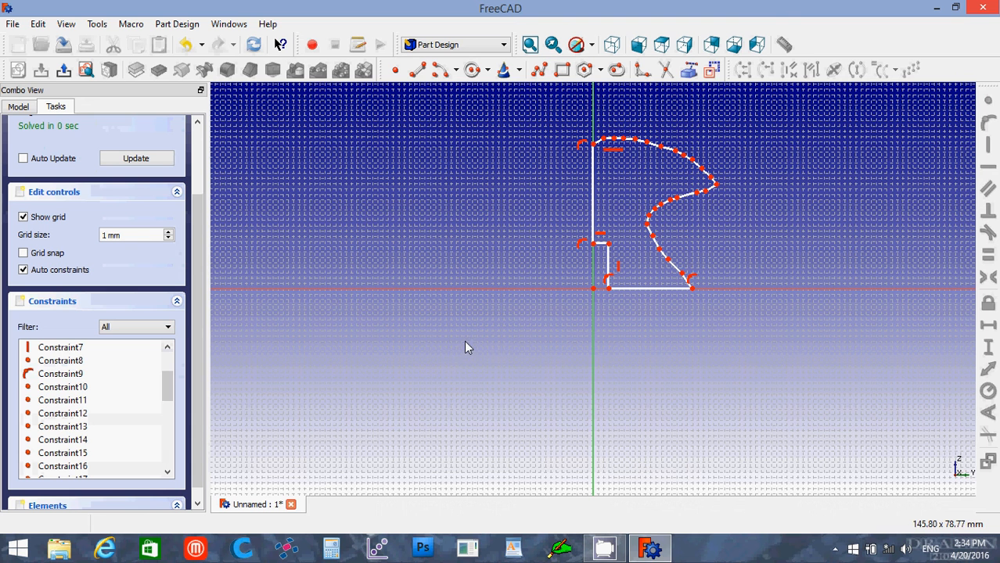
Step: Constrain the edge on the vertical axis to a 20 mm vertical length and place its dimension outside the profile
left_click(592, 192)
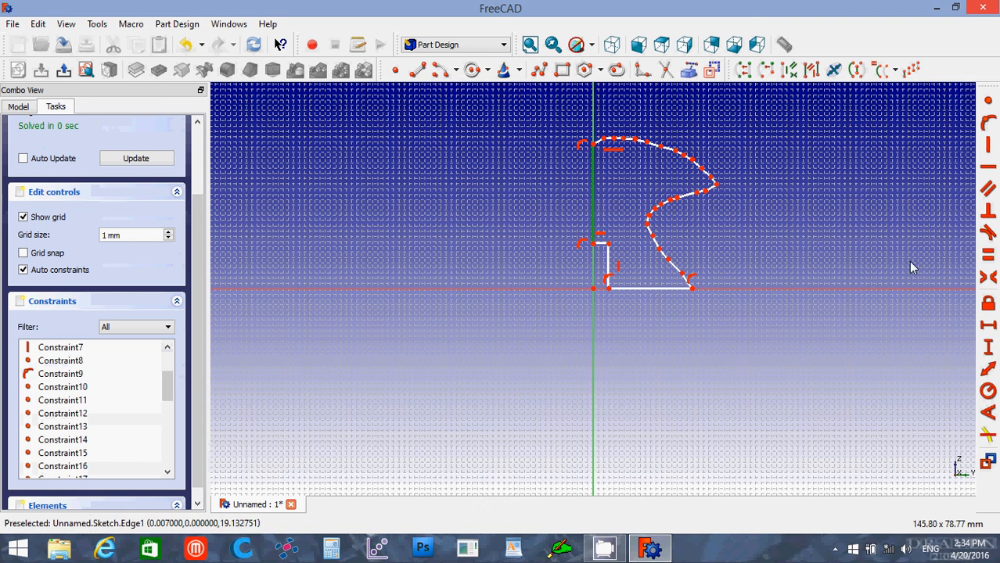
left_click(988, 348)
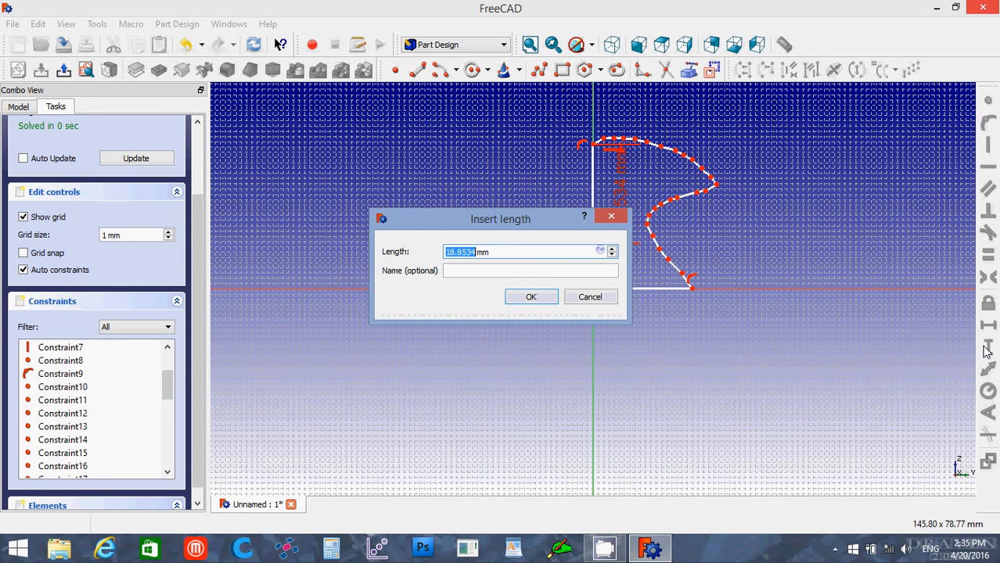
type("20")
key("Return")
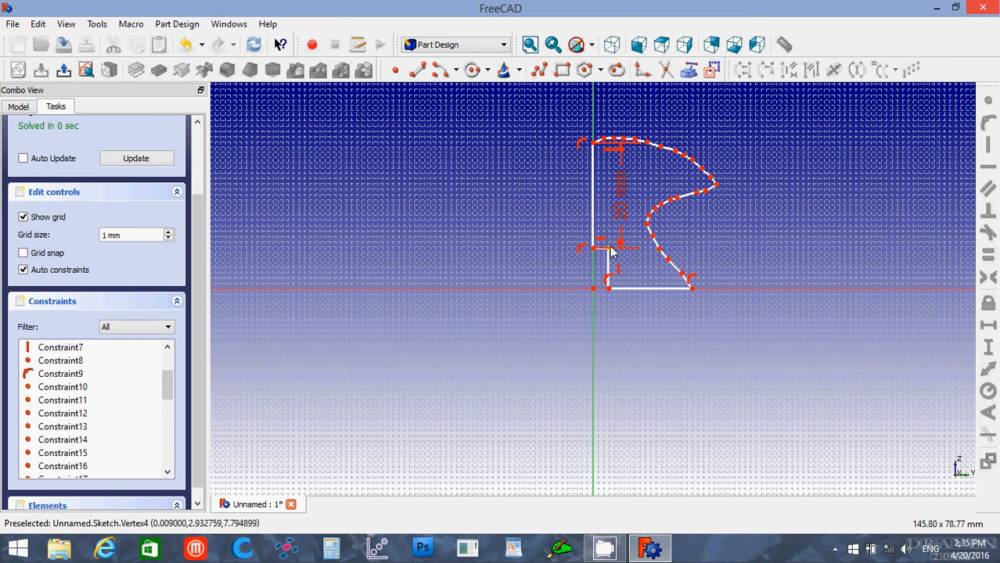
left_click_drag(609, 225, 482, 227)
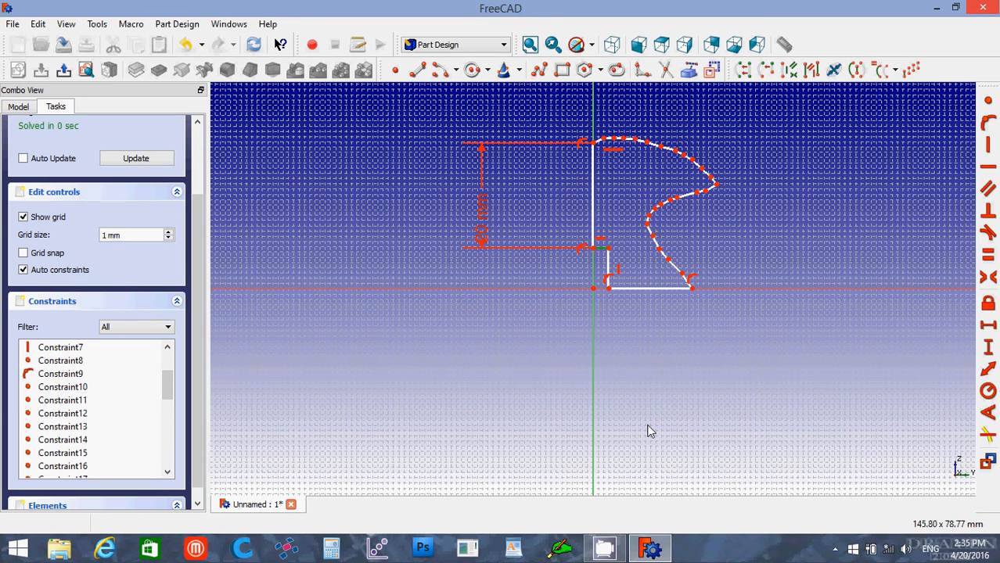
Step: Constrain the short horizontal step edge beside the vertical axis to a 2 mm horizontal length
left_click(989, 329)
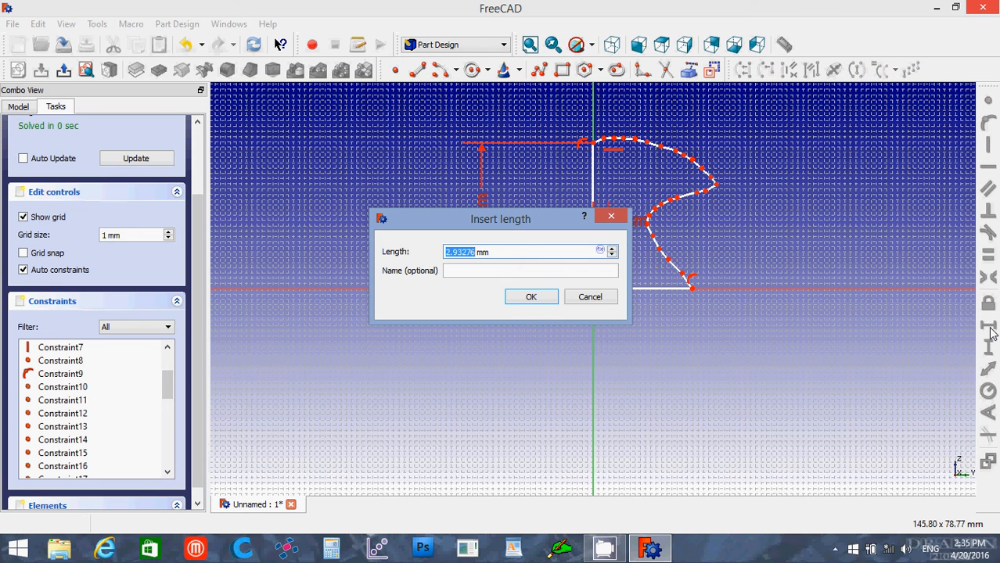
type("2")
key("Return")
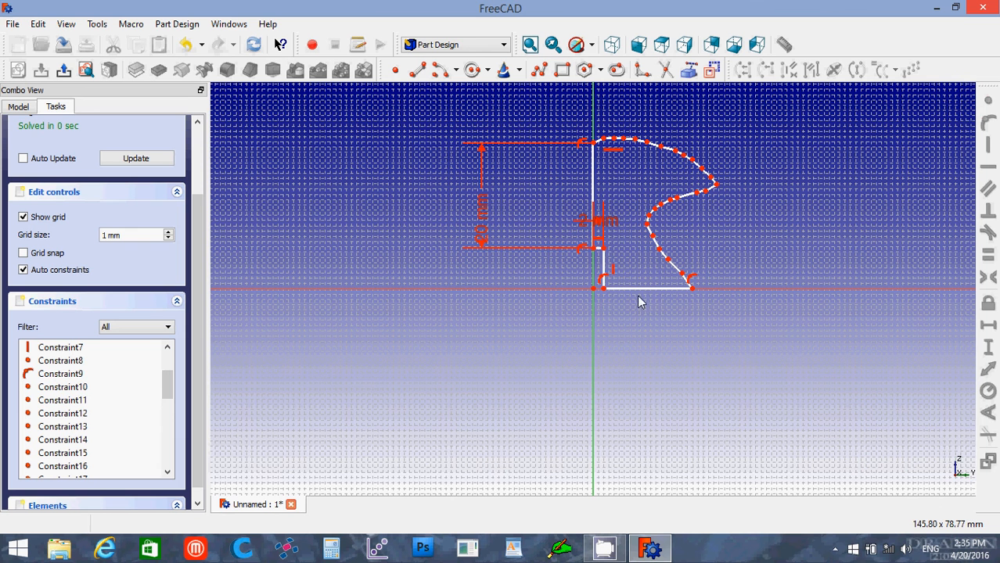
Step: Constrain the base edge on the horizontal axis to a 17 mm horizontal length
left_click(602, 268)
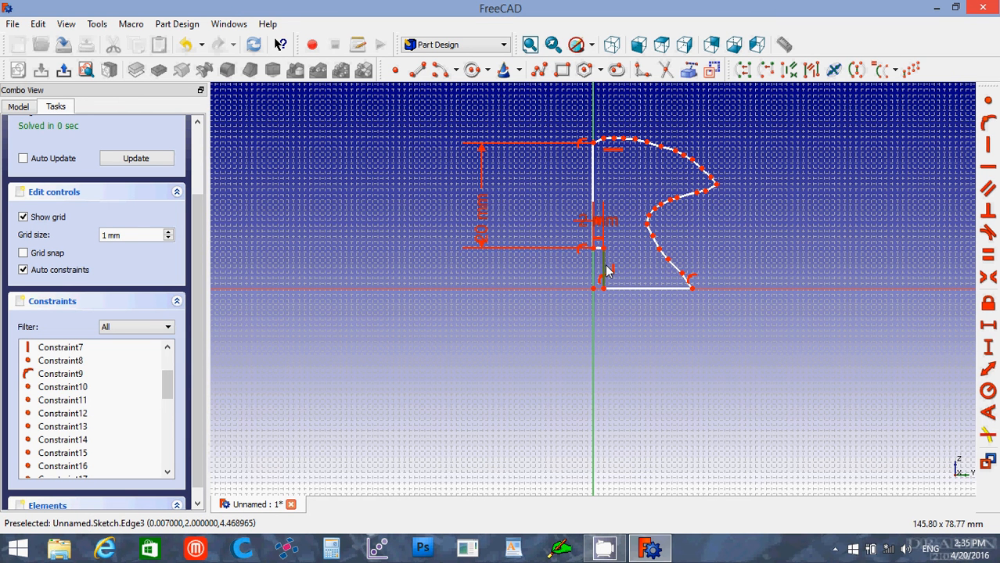
left_click(632, 335)
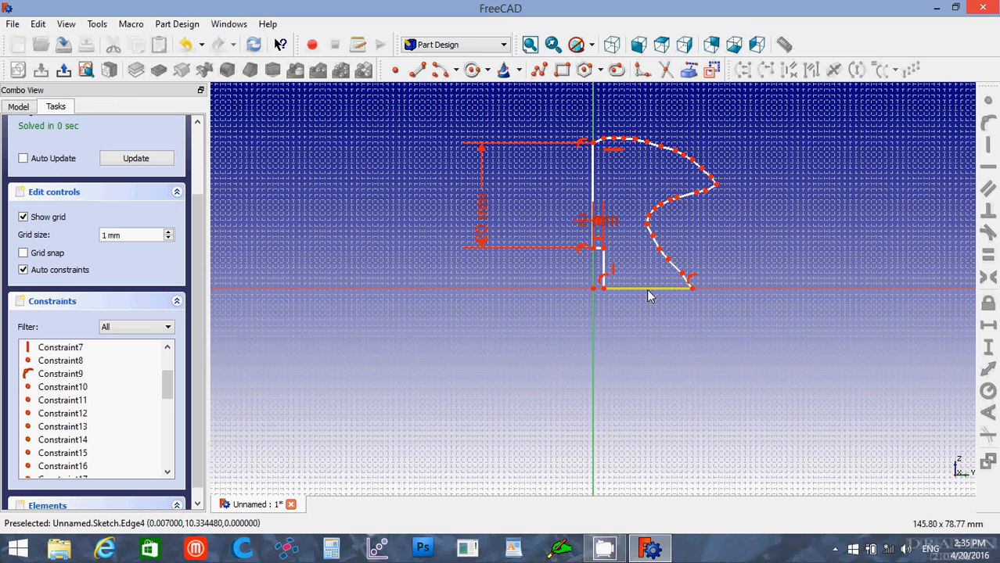
left_click(648, 294)
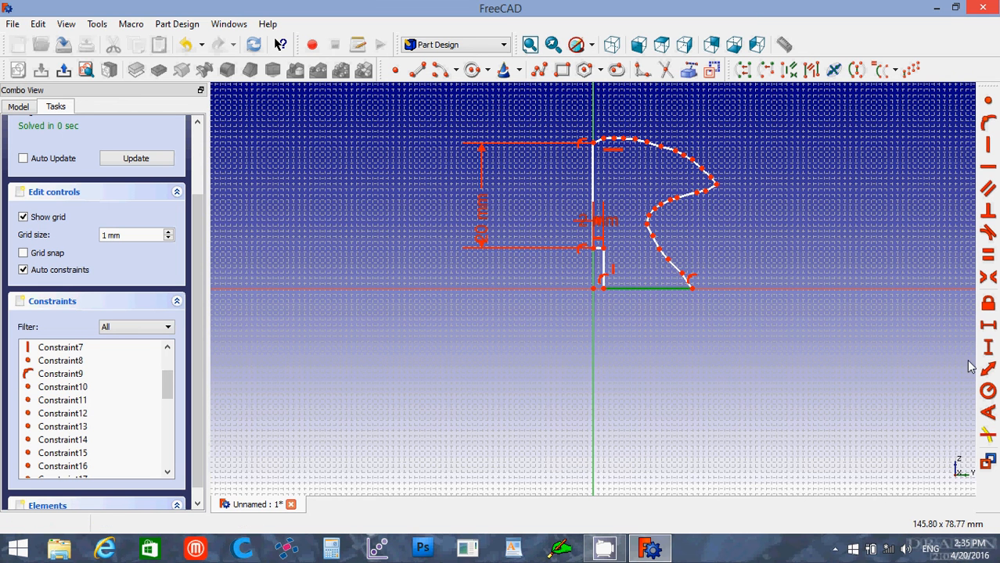
left_click(988, 325)
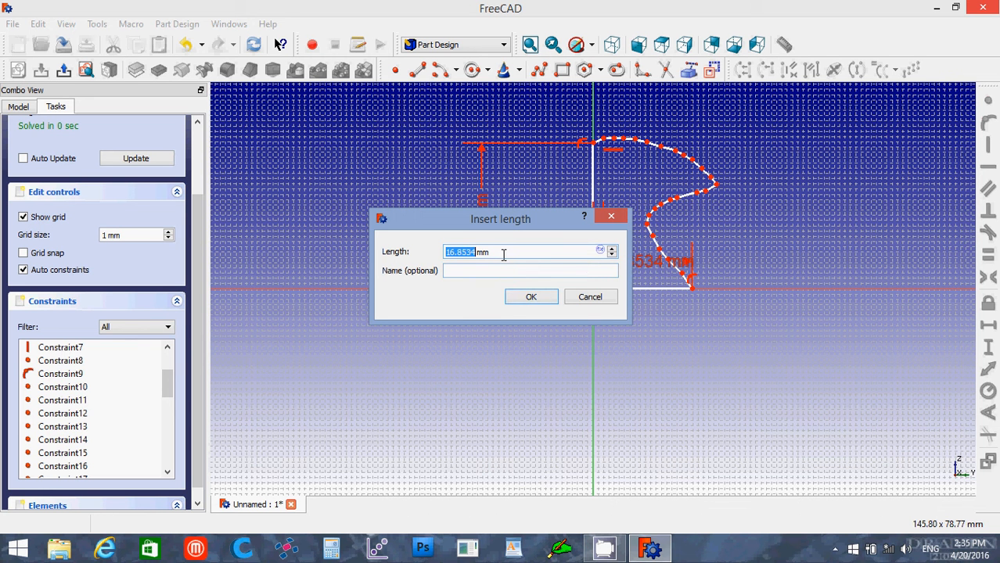
type("11")
key("BackSpace")
key("BackSpace")
type("17")
key("Return")
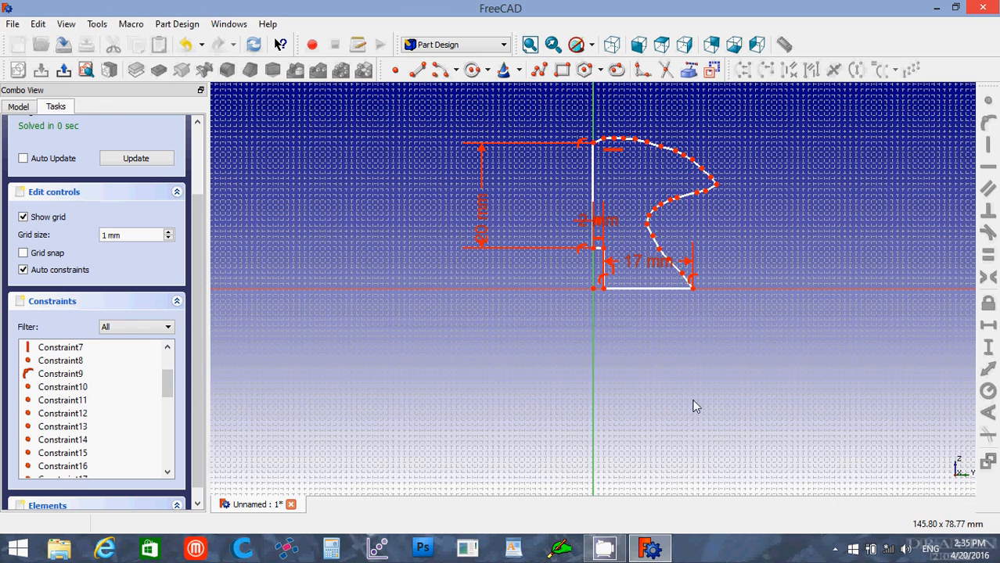
Step: Lower the first vertices of the domed top and delete the horizontal constraints on its two short segments beside the vertical axis
scroll(666, 389, "up", 1)
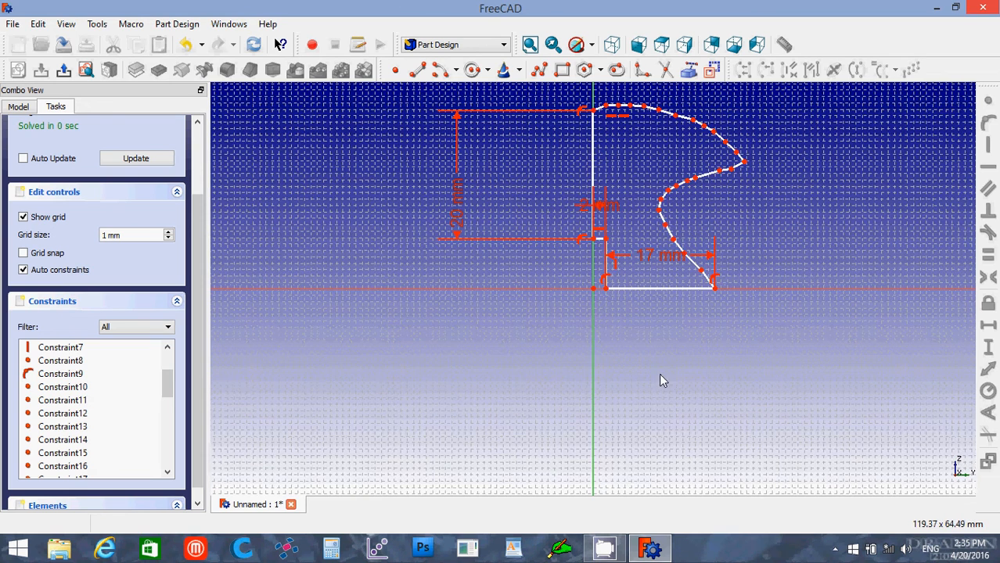
key("Up")
scroll(659, 375, "up", 1)
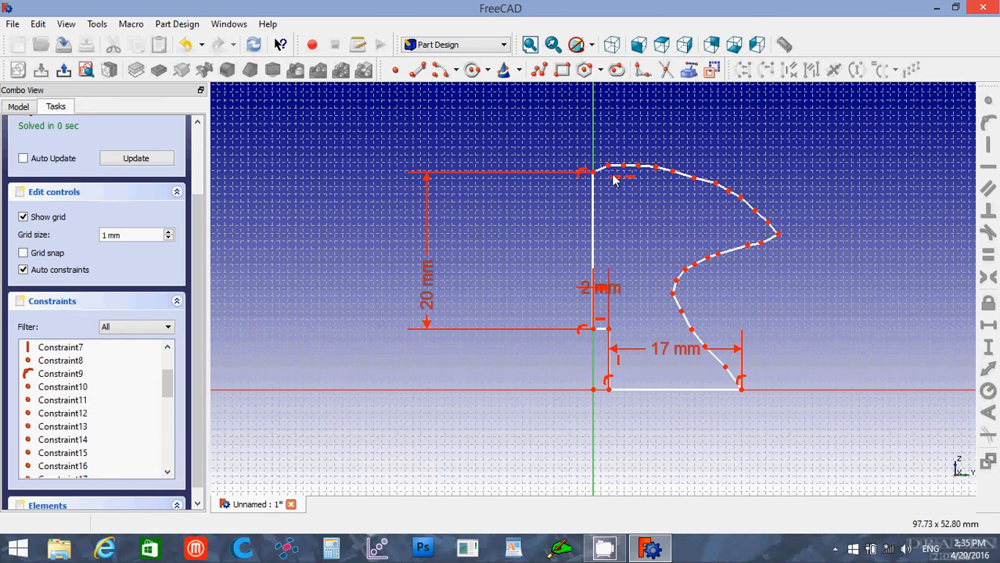
left_click_drag(609, 166, 612, 175)
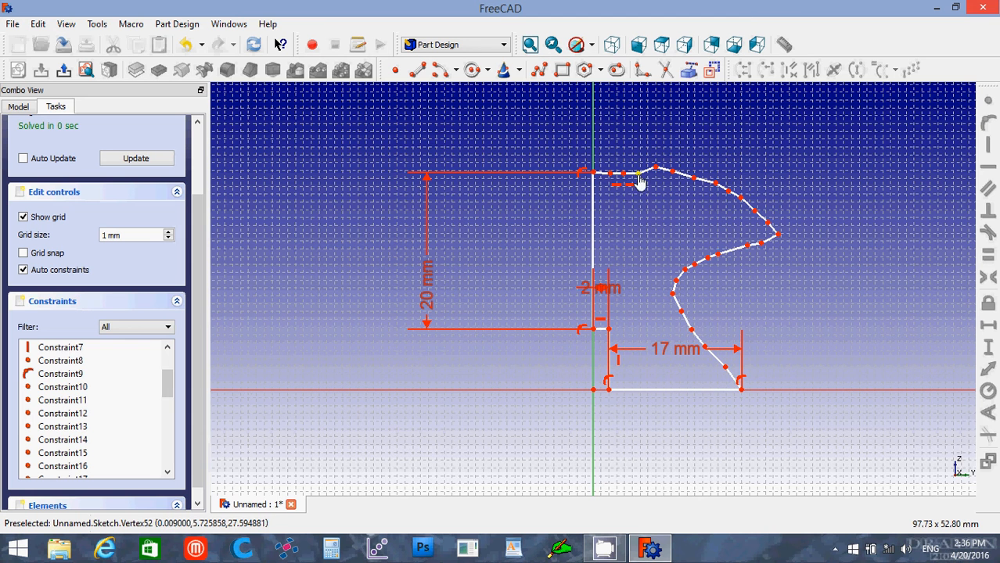
left_click(638, 174)
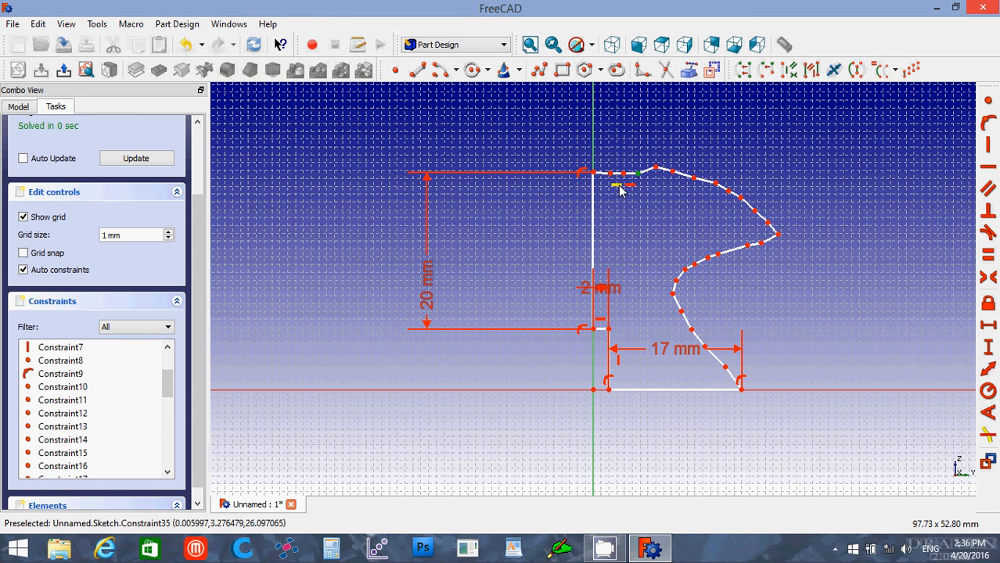
left_click(619, 186)
key("Delete")
left_click(628, 184)
key("Delete")
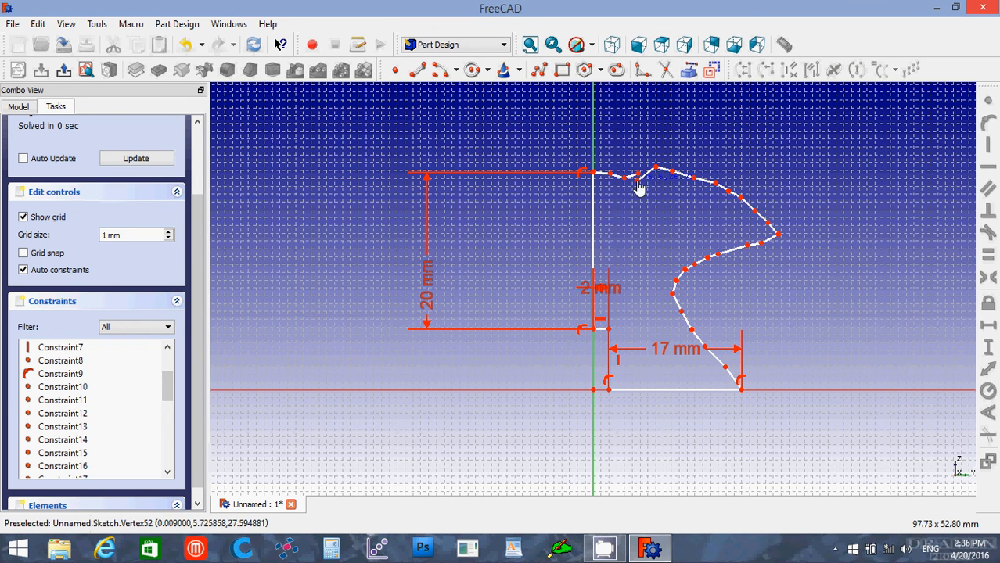
Step: Reposition the detached endpoint on the top curve and rejoin it to the neighbouring segment's end with a coincident constraint
left_click_drag(637, 182, 646, 183)
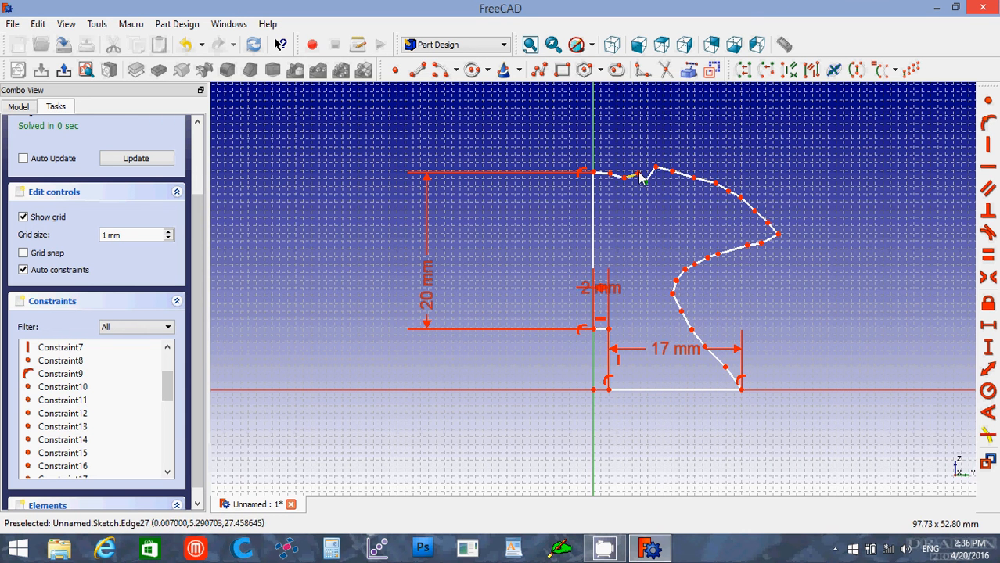
left_click(645, 179)
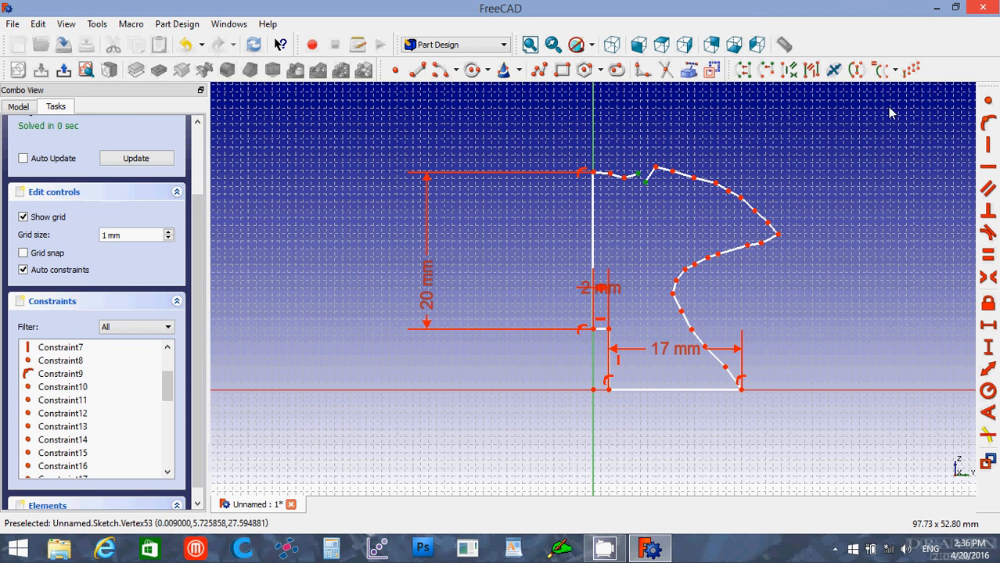
left_click(987, 102)
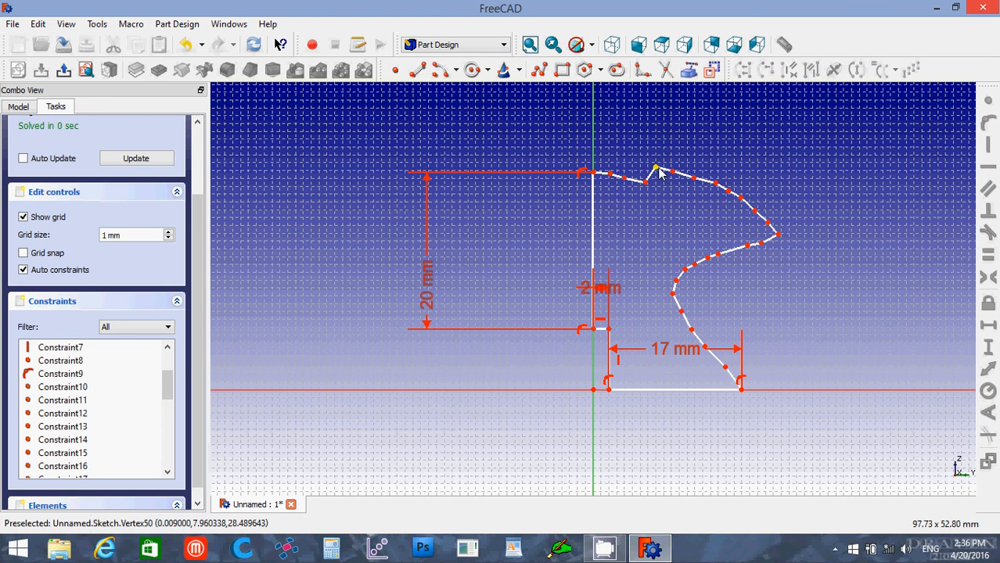
Step: Reshape the remaining vertices into a smooth slope down to the outer tip and place the 17 mm dimension below the base
left_click_drag(667, 180, 668, 194)
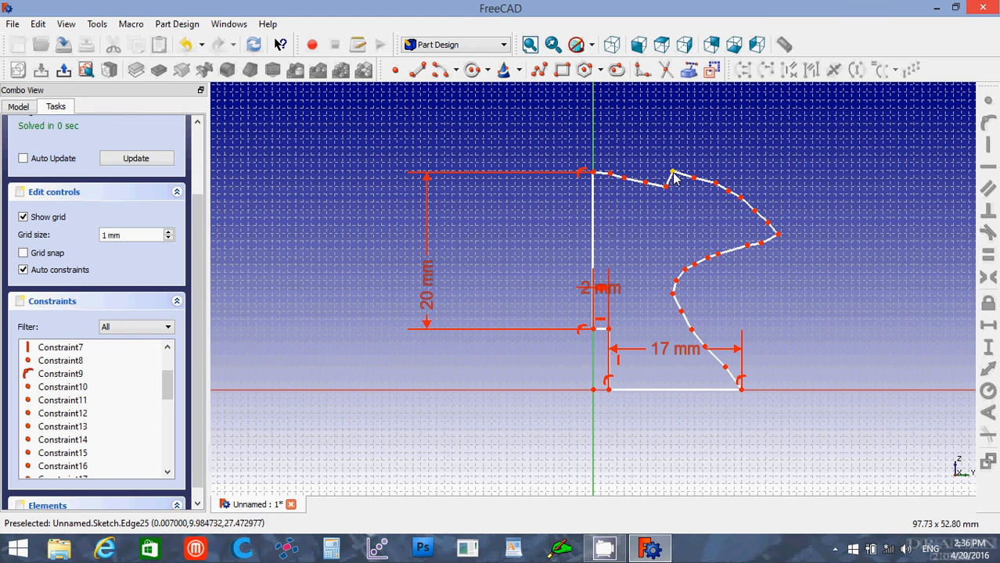
left_click_drag(673, 173, 755, 216)
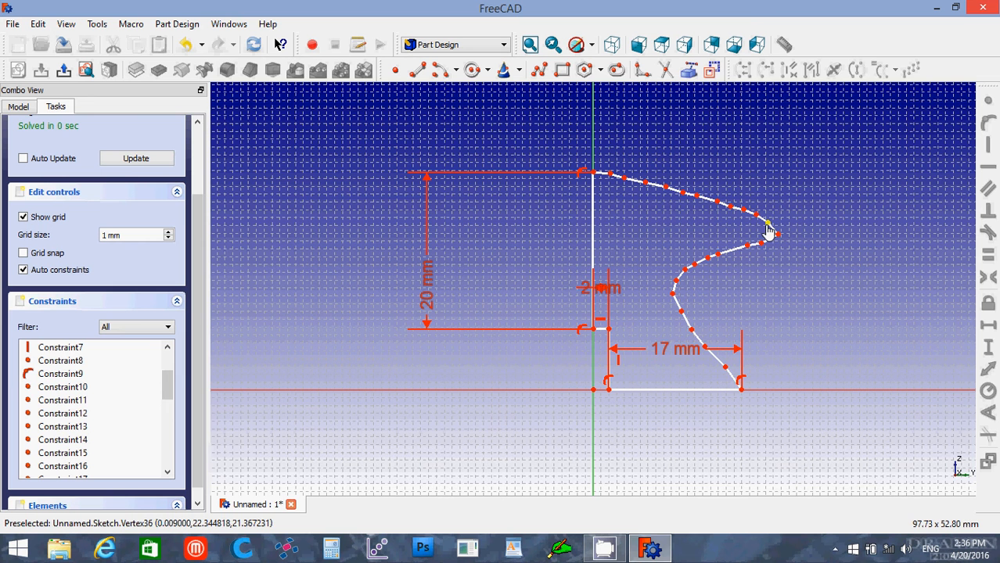
left_click(767, 224)
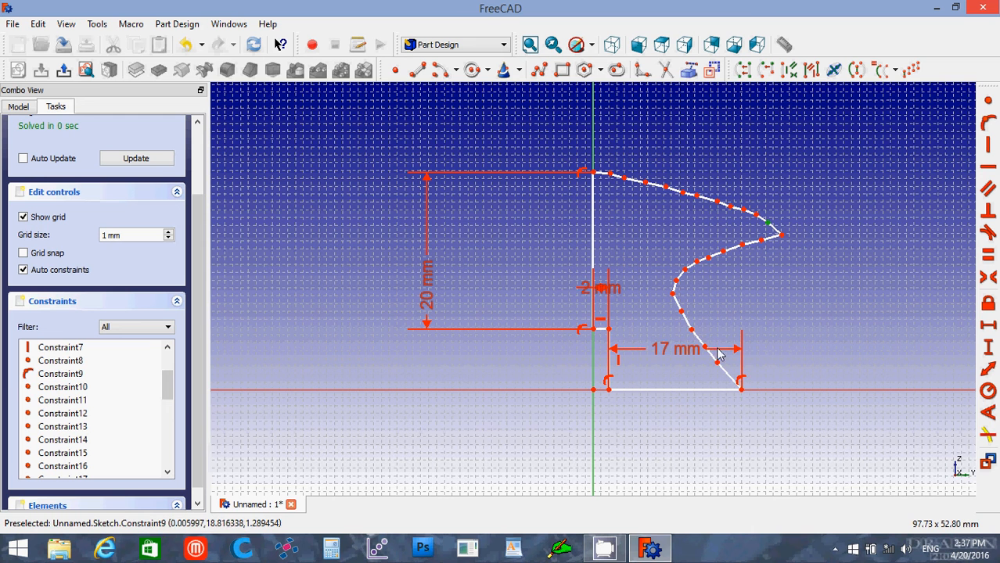
left_click_drag(657, 352, 661, 435)
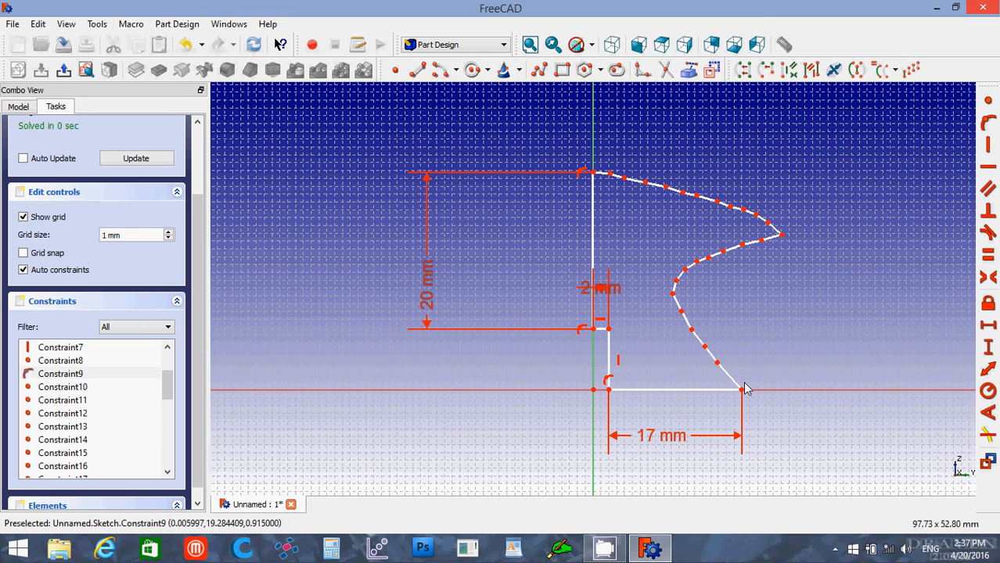
Step: Fillet the profile's outer base corner and its pointed outer tip
left_click(644, 73)
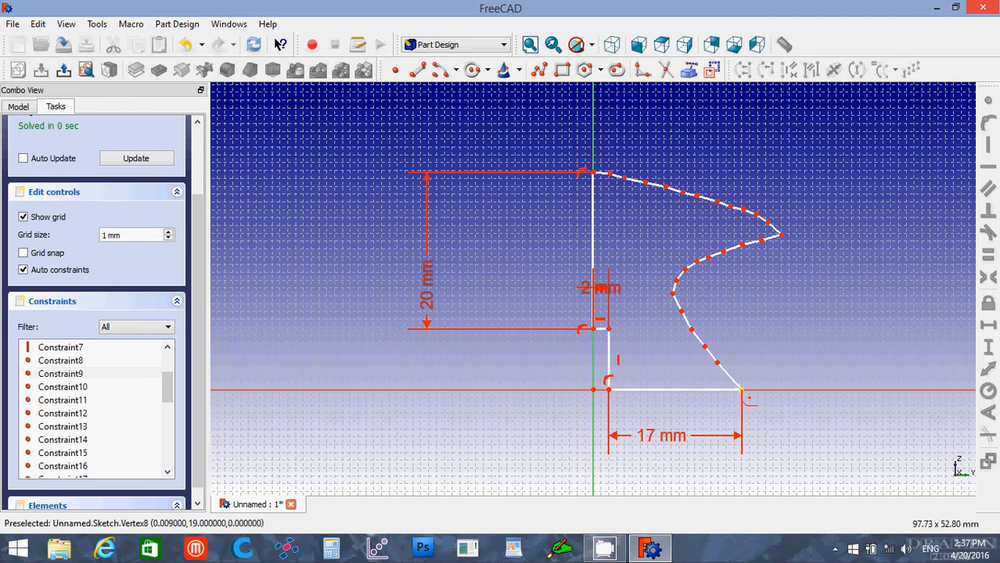
left_click(741, 389)
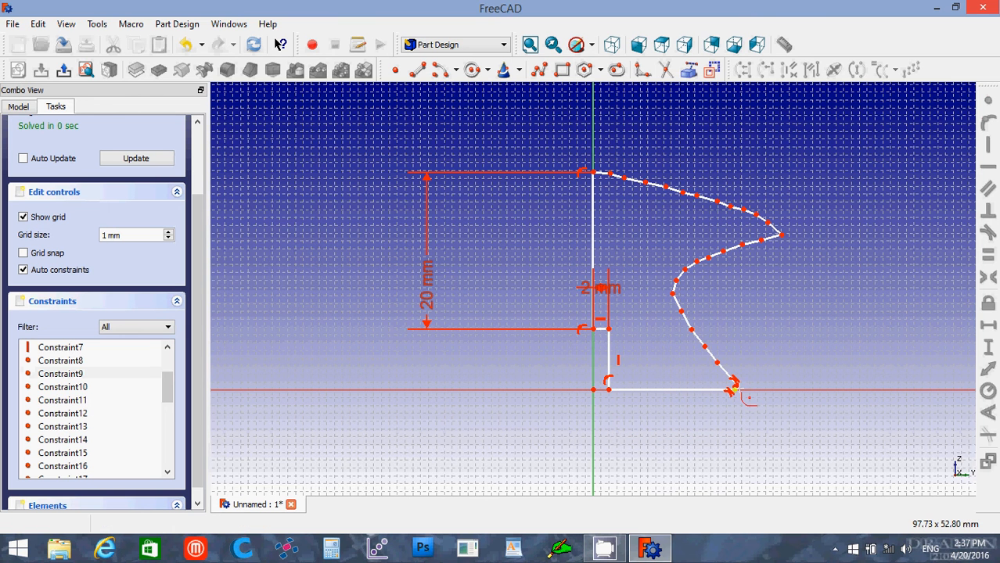
left_click(781, 236)
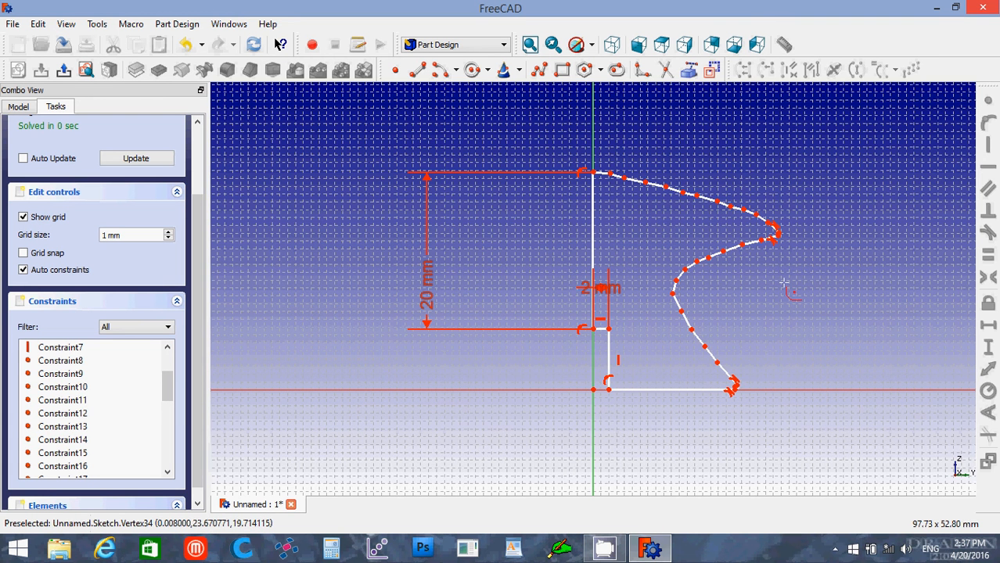
Step: Move both endpoints of the outer tip's fillet arc to give the tip a larger rounding
scroll(786, 319, "up", 5)
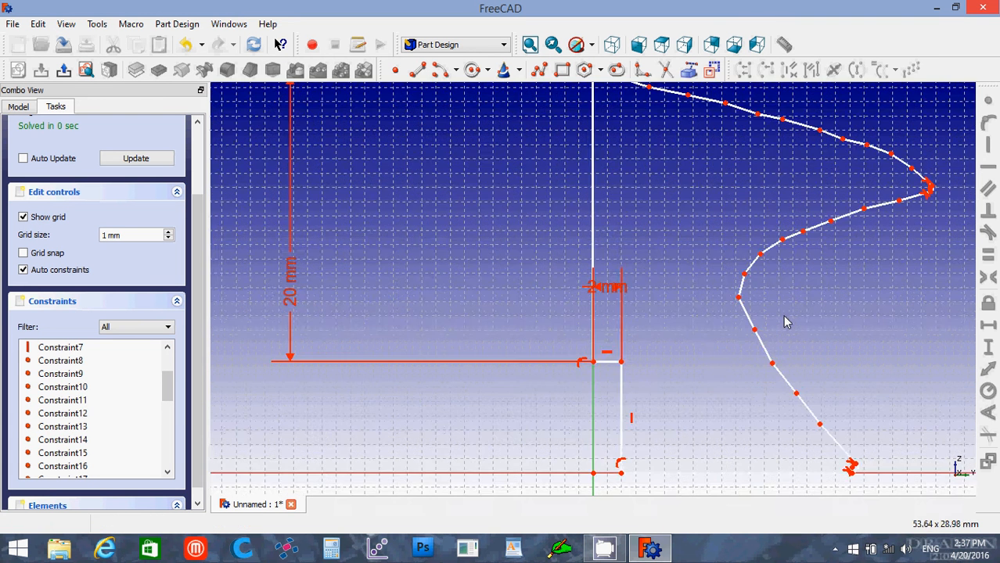
scroll(786, 320, "up", 3)
key("Left")
key("Left")
key("Left")
key("Left")
key("Left")
key("Left")
key("Left")
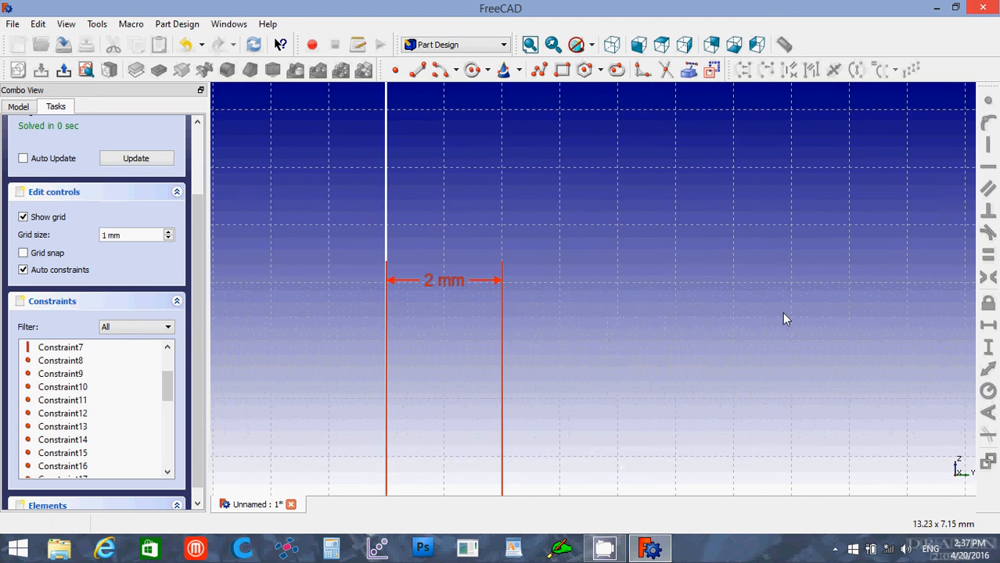
key("Left")
key("Left")
key("Left")
key("Left")
key("Left")
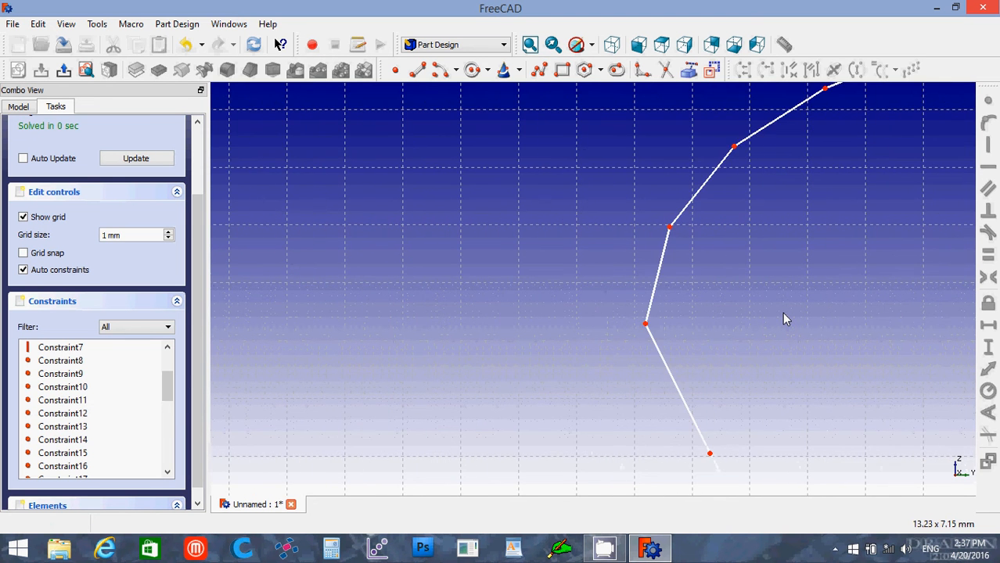
key("Down")
key("Down")
key("Down")
key("Left")
key("Left")
key("Left")
key("Left")
key("Left")
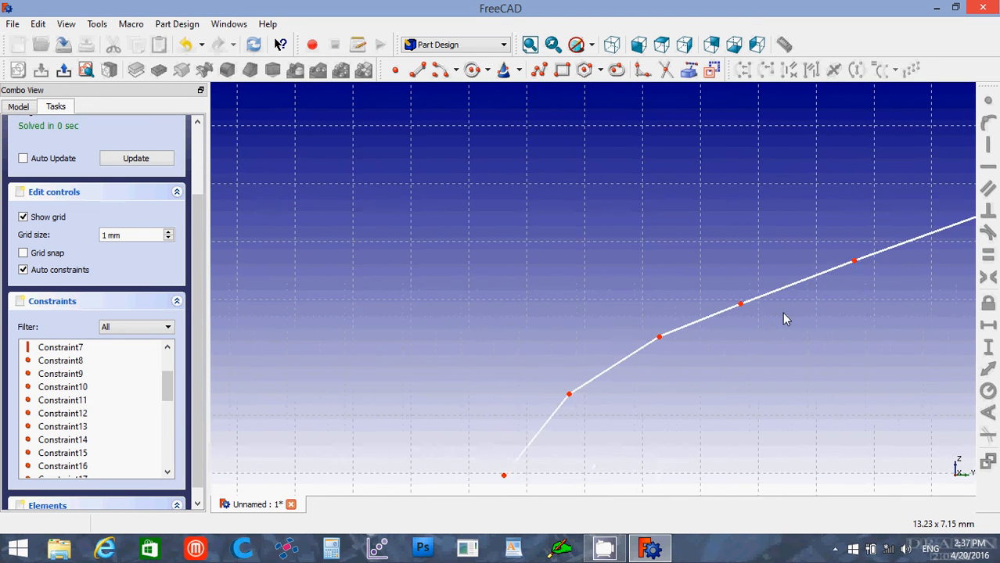
key("Left")
key("Left")
key("Left")
key("Left")
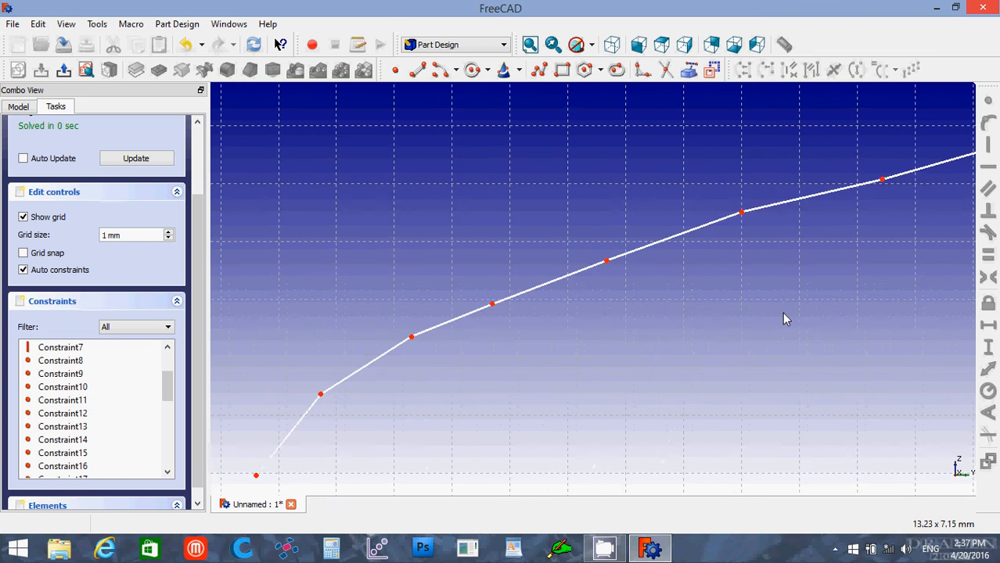
key("Down")
key("Down")
key("Down")
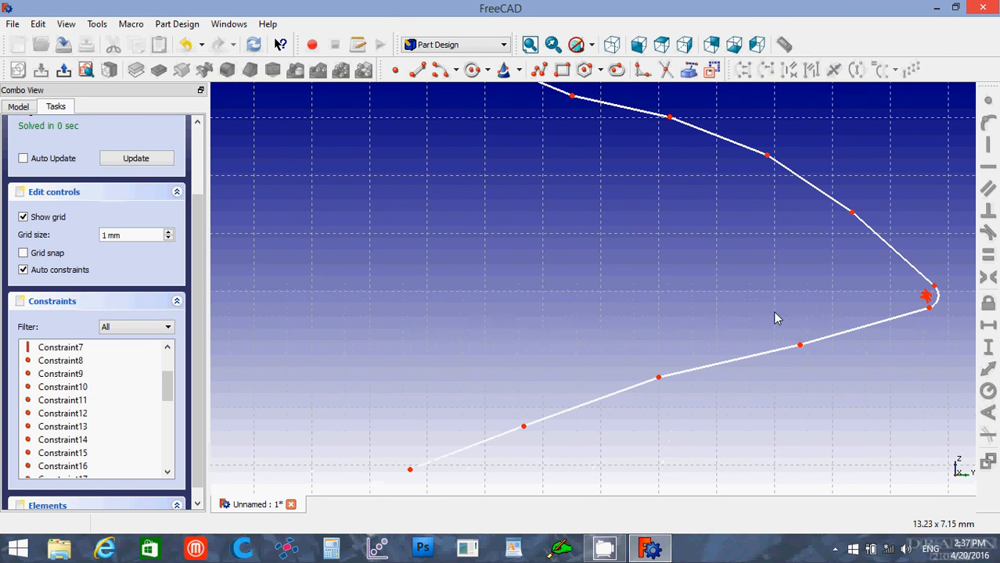
key("ctrl+plus")
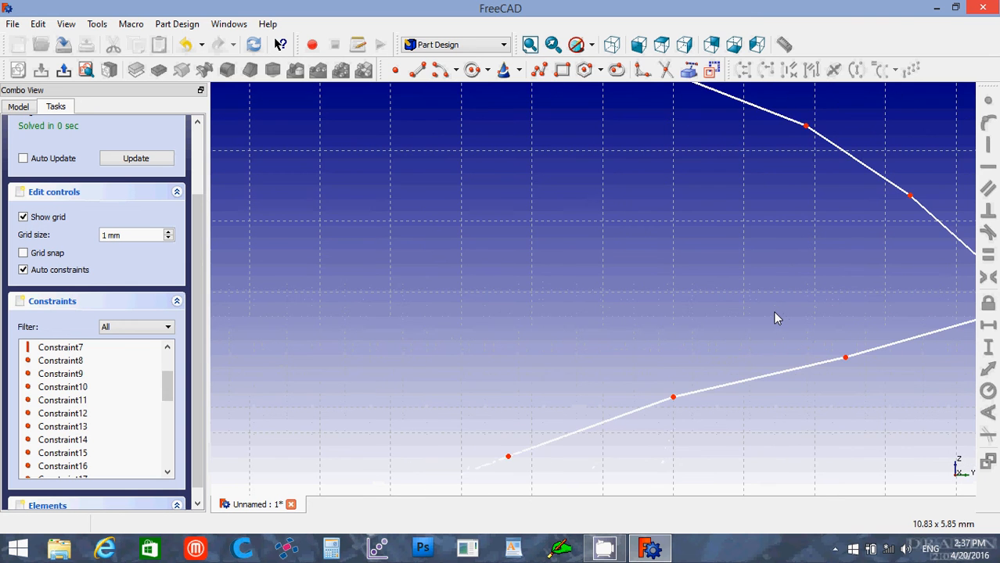
key("ctrl+minus")
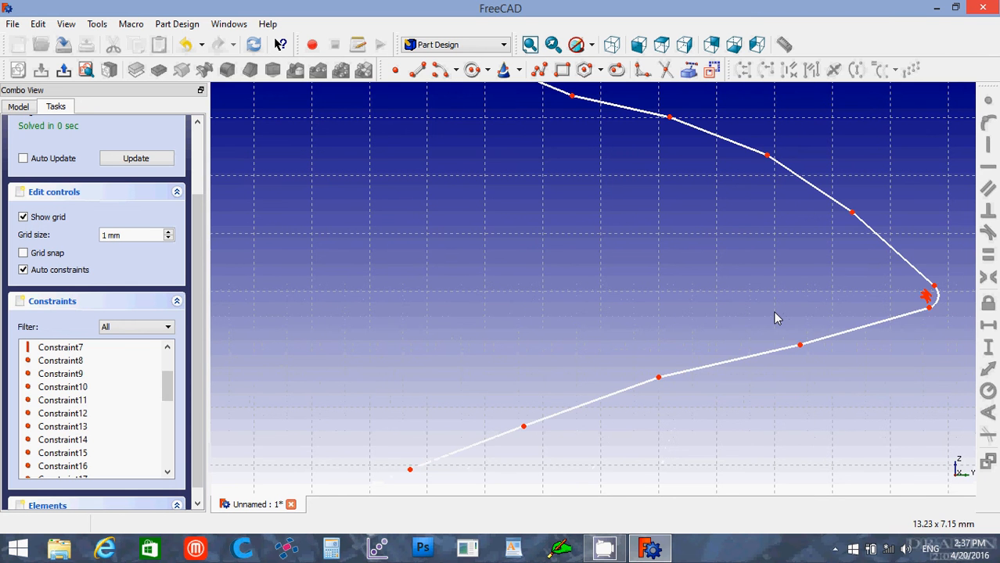
key("ctrl+minus")
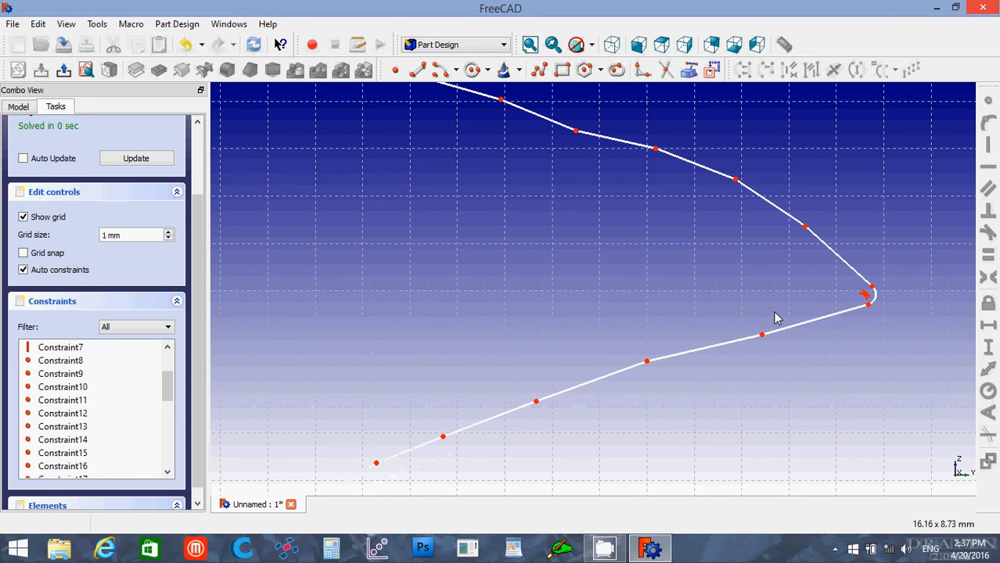
key("ctrl+plus")
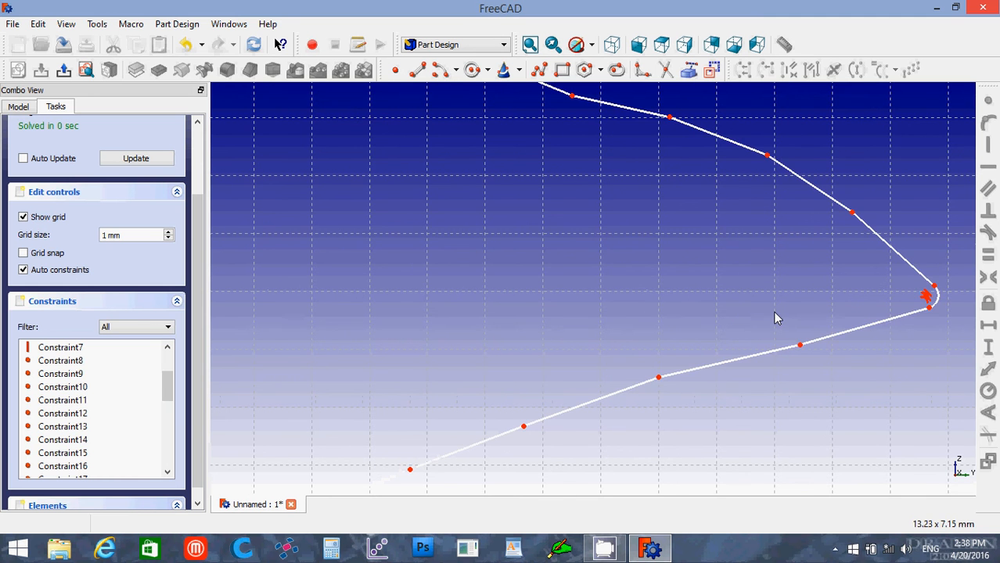
key("Left")
key("Left")
key("Left")
key("Left")
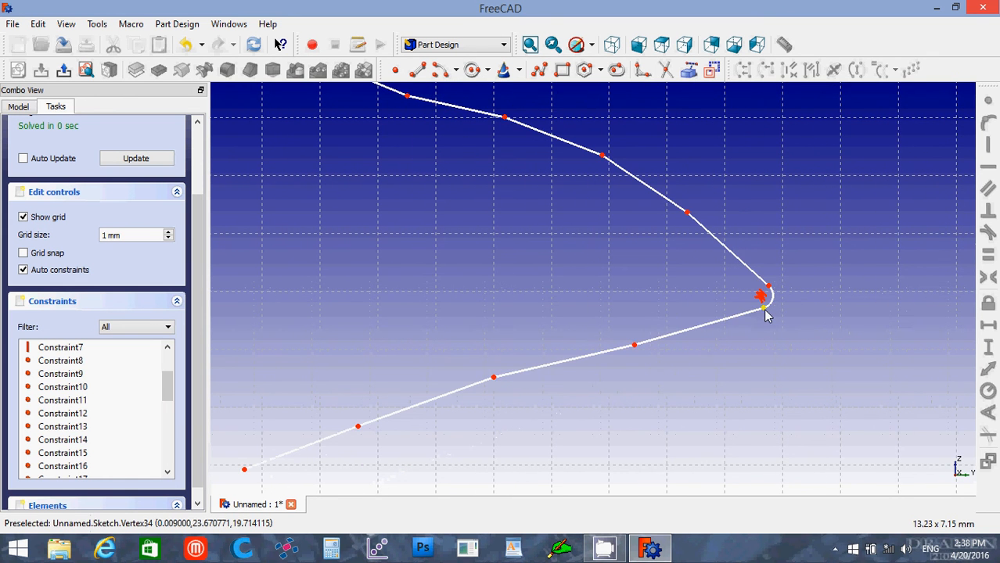
left_click_drag(763, 315, 739, 326)
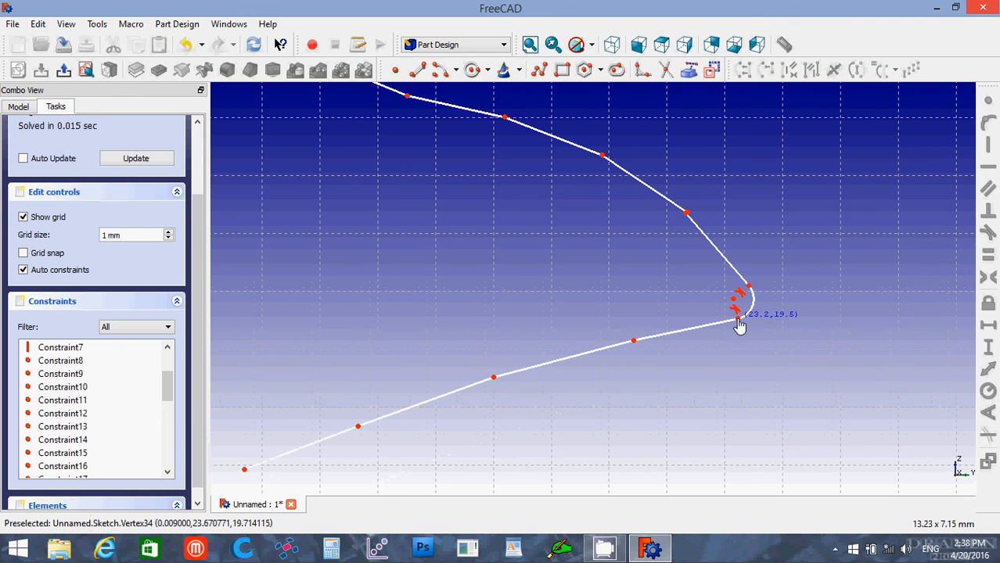
left_click_drag(750, 288, 769, 280)
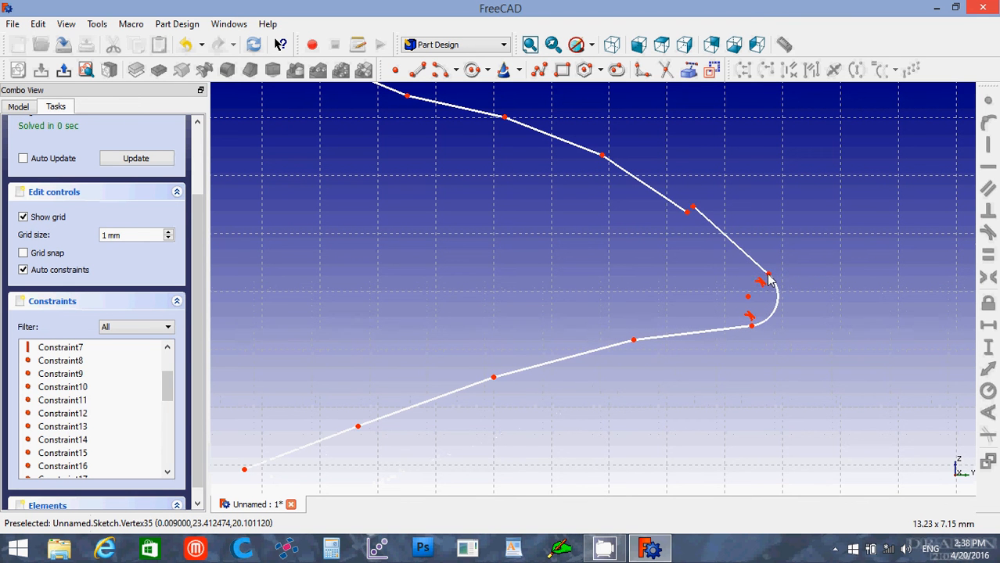
Step: Rejoin the two detached segment endpoints on the top curve near the outer tip with a coincident constraint
left_click(693, 209)
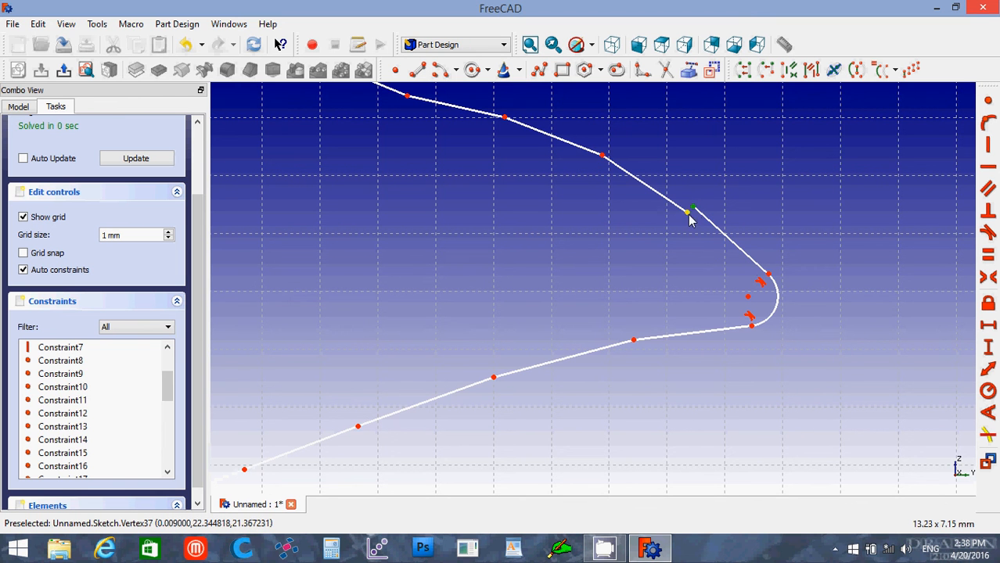
left_click(687, 213)
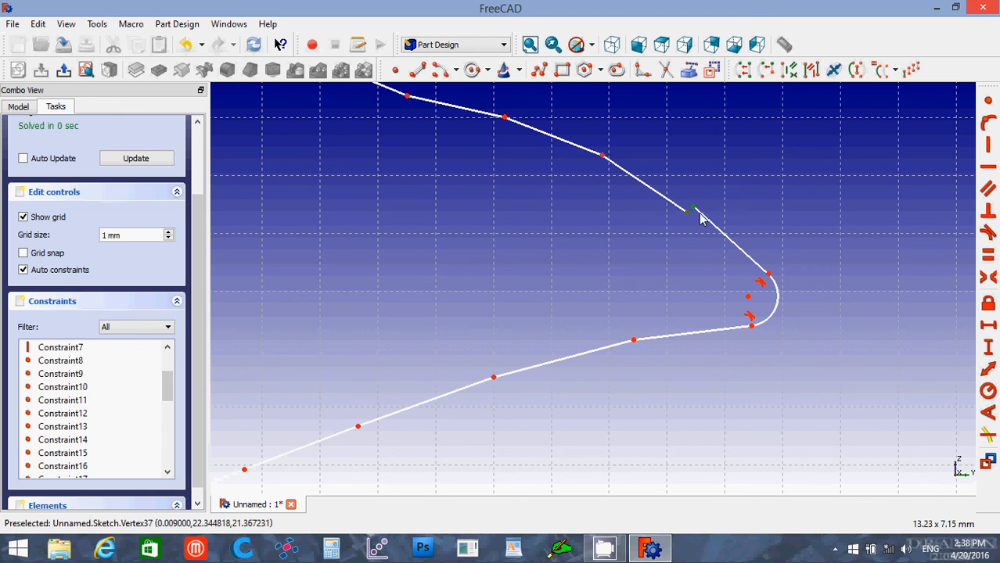
left_click(988, 106)
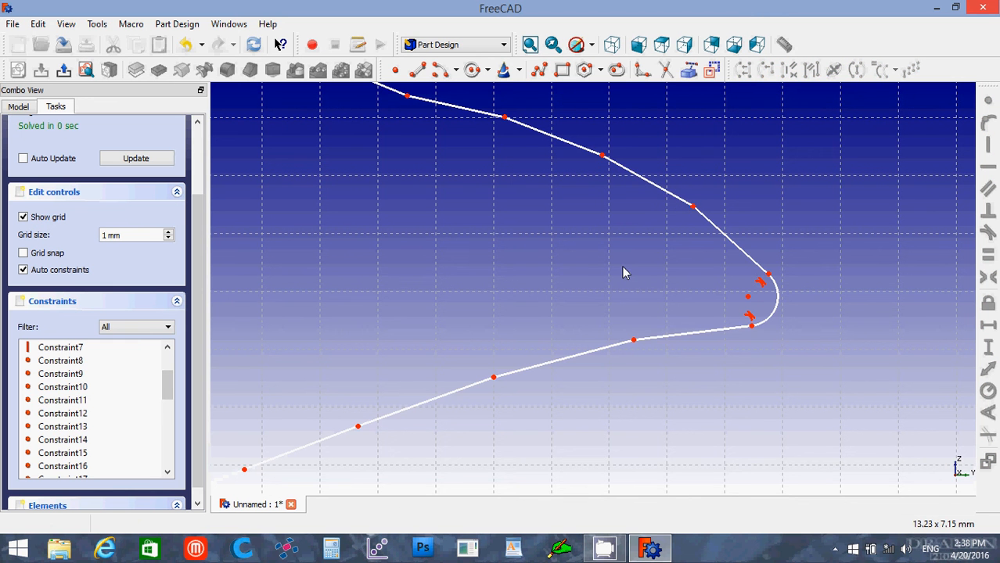
Step: Shift four vertices on the outer half of the top curve to even out its bend towards the rounded tip
key("Right")
key("Right")
key("Right")
key("Down")
key("Down")
key("Down")
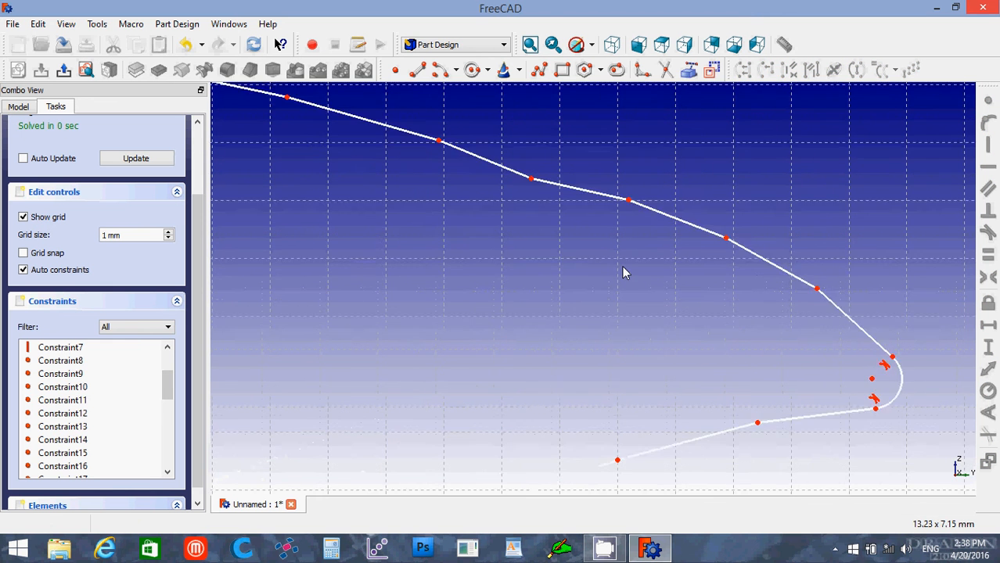
left_click_drag(628, 242, 631, 251)
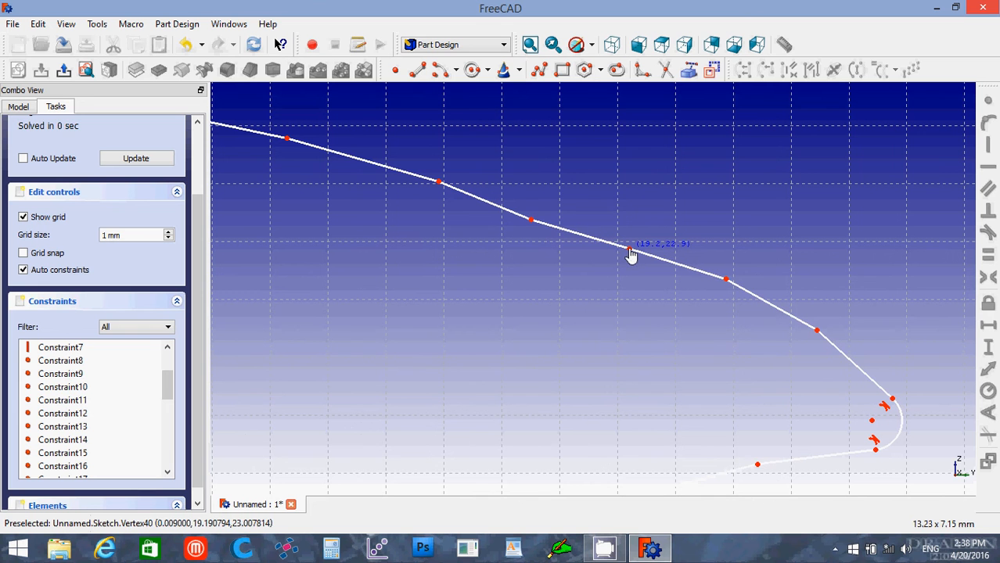
left_click_drag(726, 280, 715, 284)
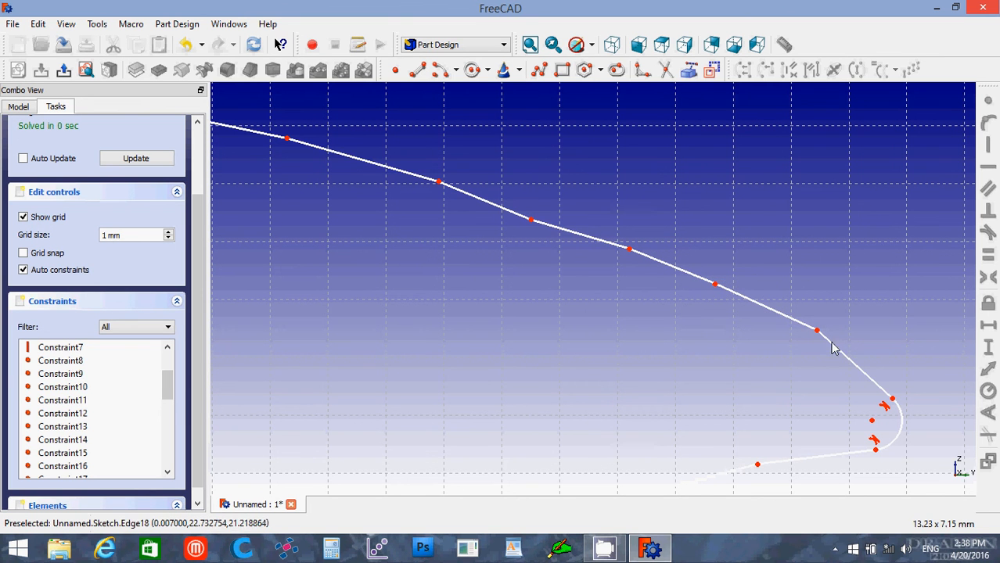
left_click_drag(816, 331, 806, 339)
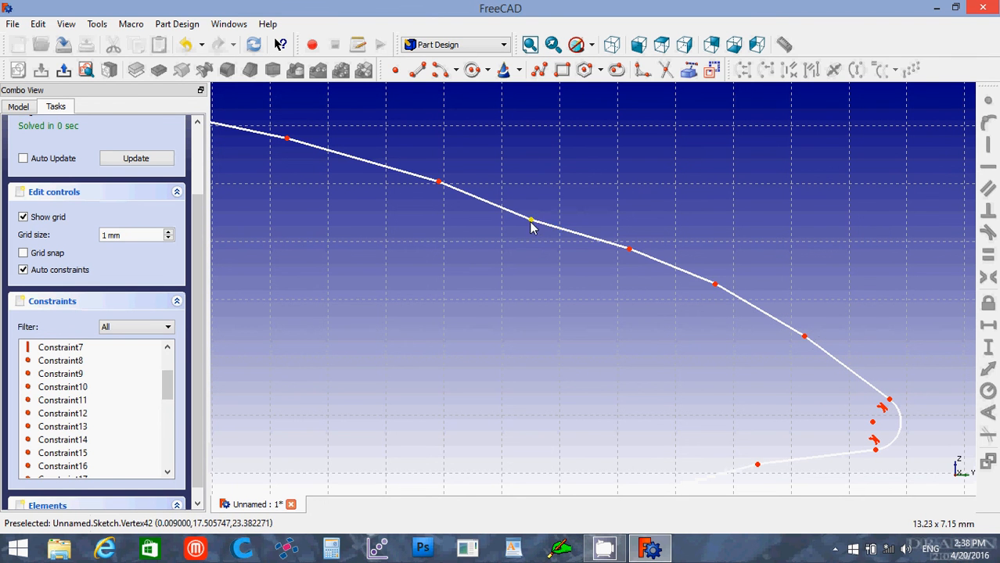
left_click_drag(532, 223, 539, 225)
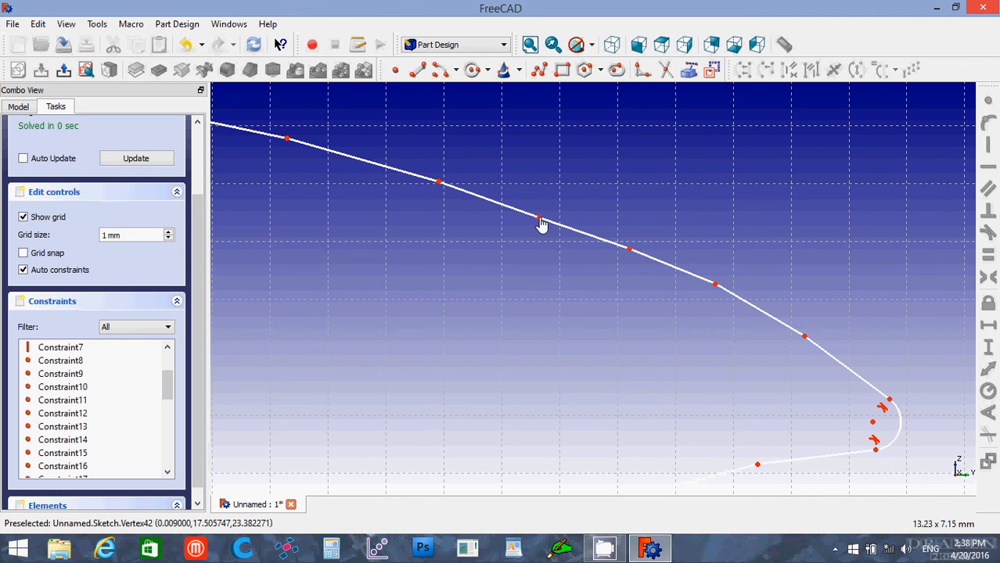
Step: Straighten the kink midway along the top curve by nudging its vertices into line with their neighbours
scroll(485, 291, "down", 5)
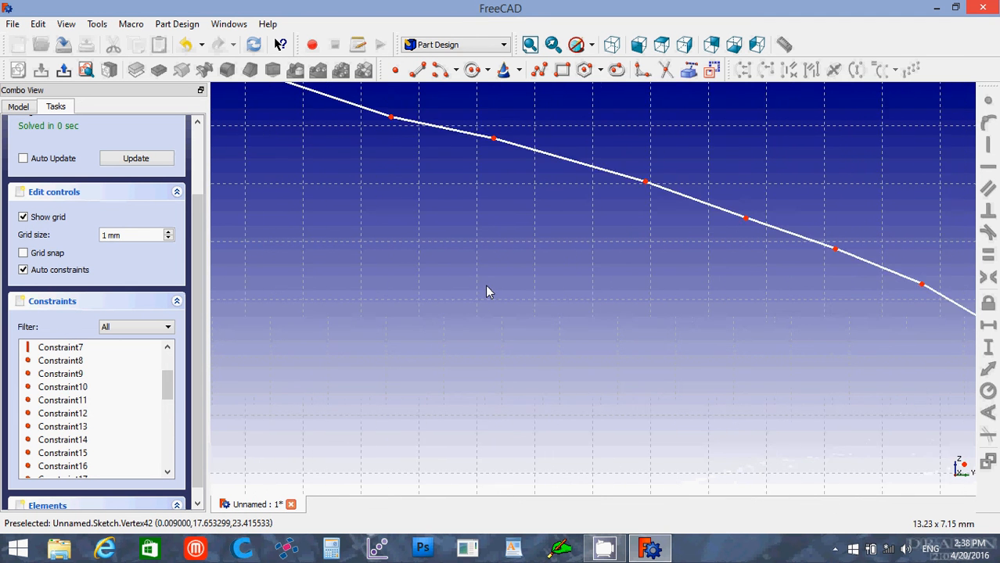
key("Down")
key("Down")
key("Down")
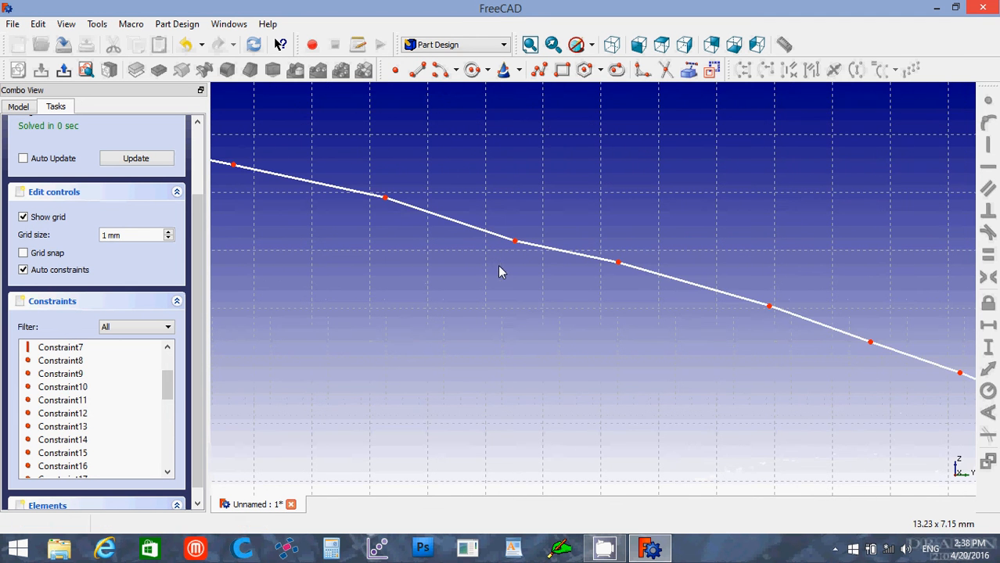
left_click_drag(520, 248, 520, 244)
Step: Smooth the start of the top curve by adjusting its first two vertices beyond the vertical axis, placing the nearest at about (2.1, 27.5)
key("Right")
key("Right")
key("Right")
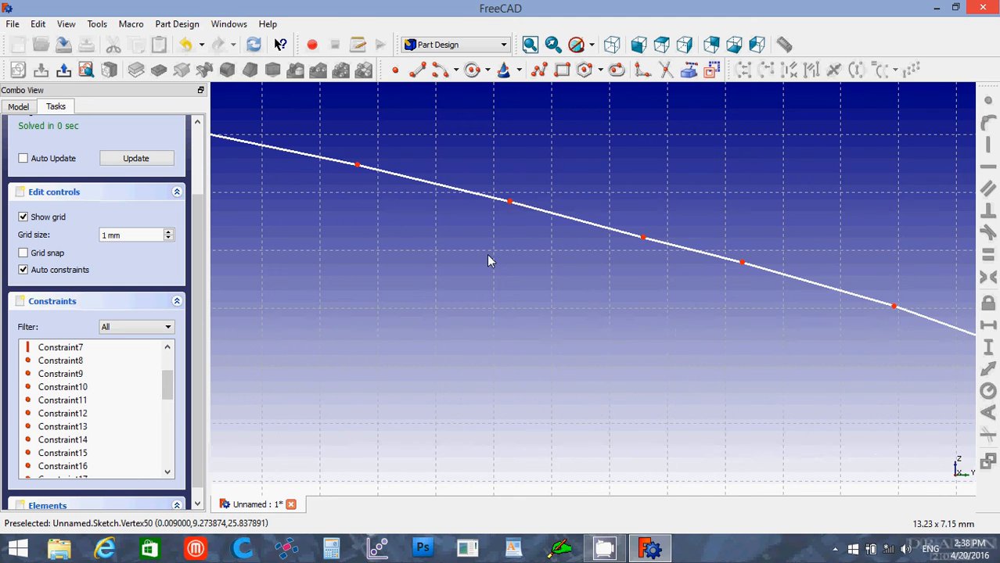
key("Right")
key("Right")
key("Right")
key("Right")
key("Right")
key("Right")
key("Down")
key("Down")
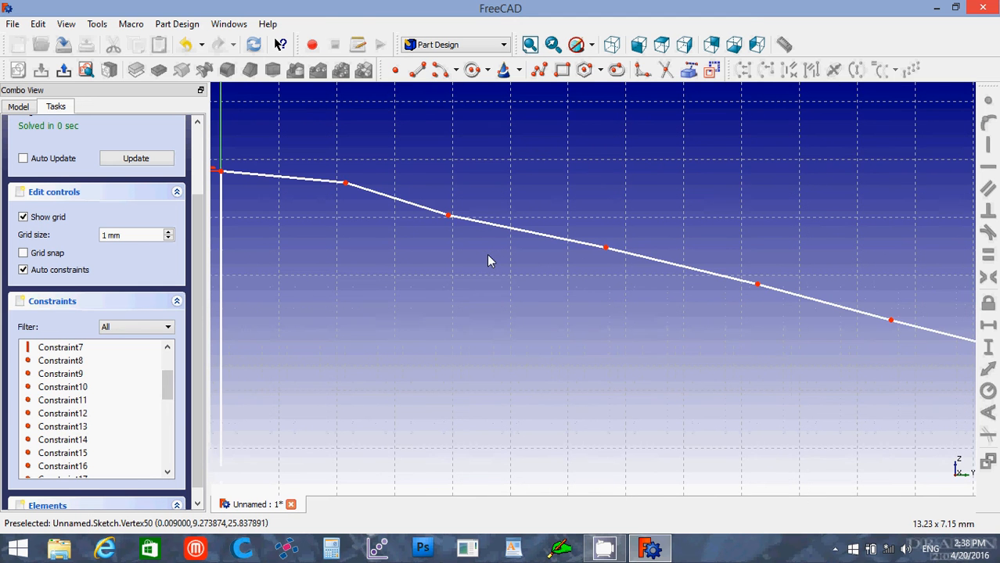
left_click_drag(450, 219, 459, 217)
key("Right")
key("Right")
key("Right")
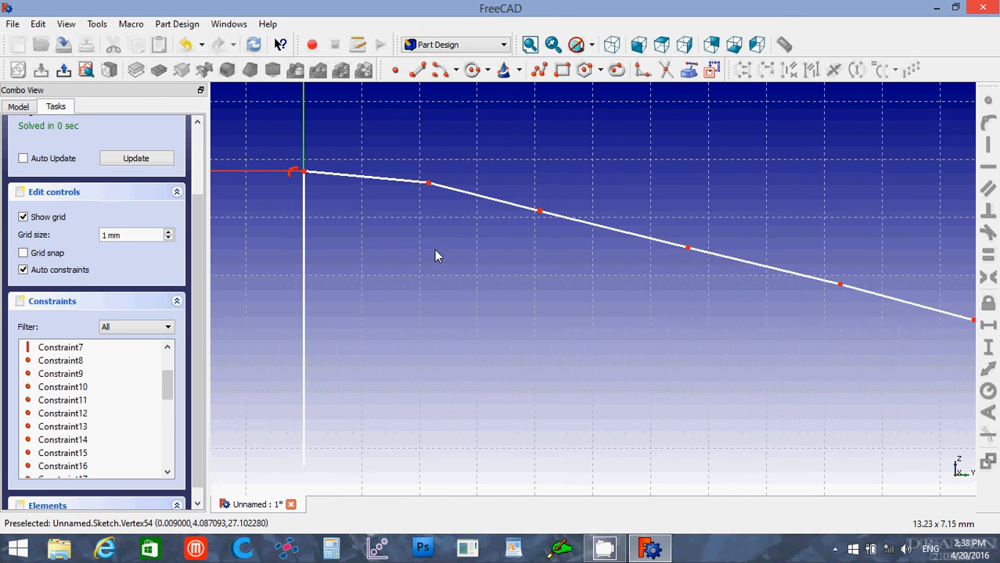
left_click_drag(470, 185, 465, 190)
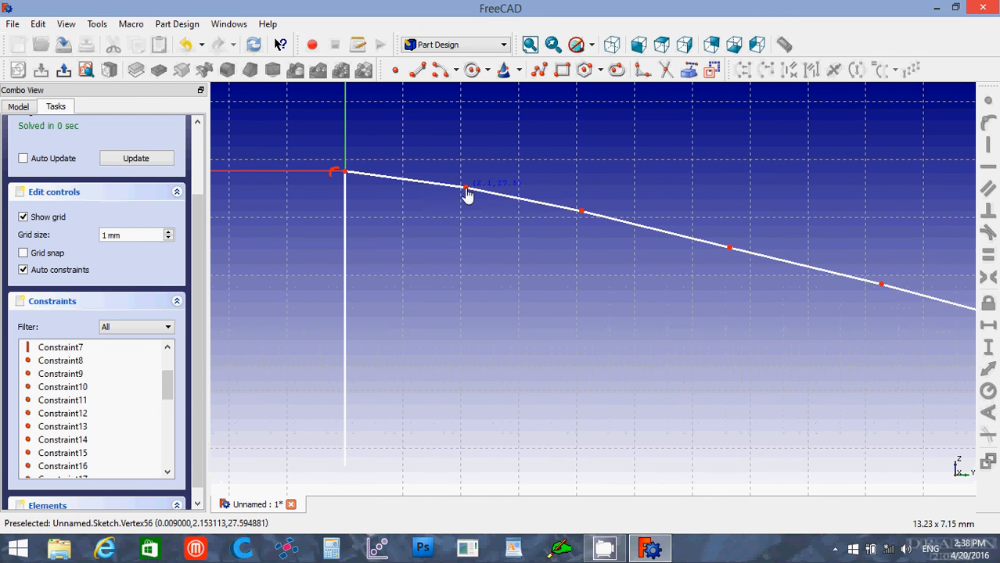
Step: Round out the profile's waist by moving its innermost vertex slightly outward and aligning a vertex on the lower flank
scroll(537, 317, "down", 3)
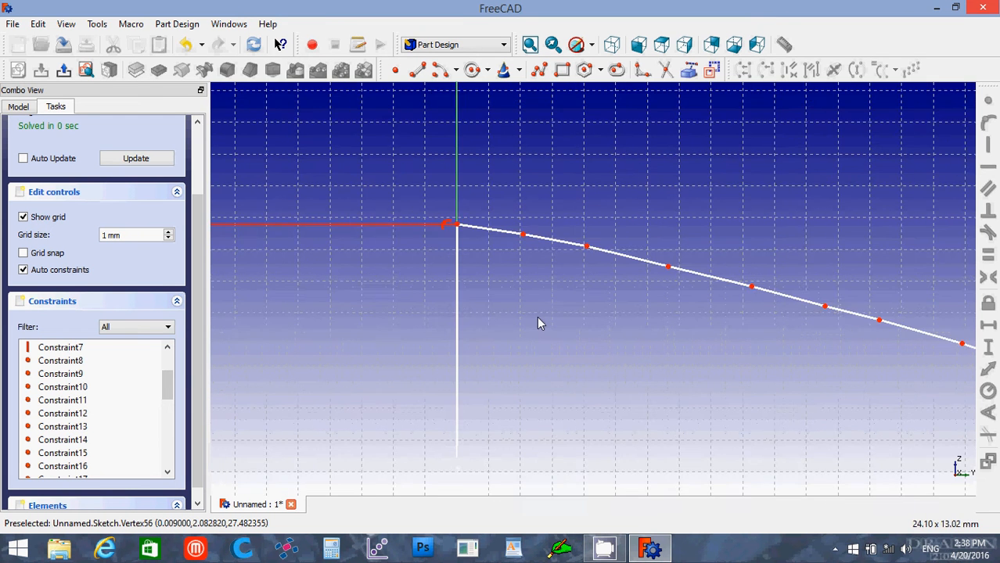
scroll(536, 316, "down", 3)
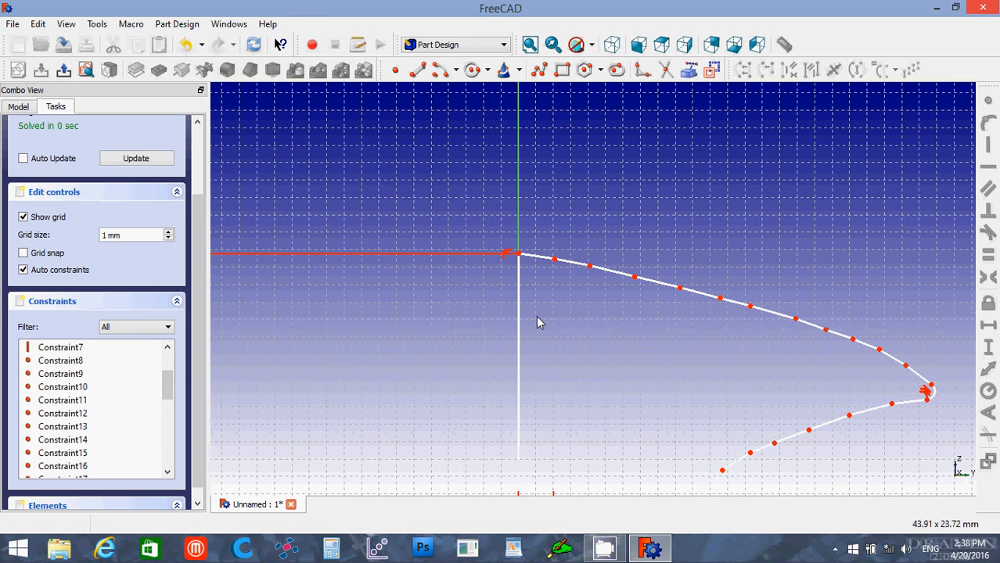
key("Down")
key("Down")
key("Down")
key("Down")
key("Down")
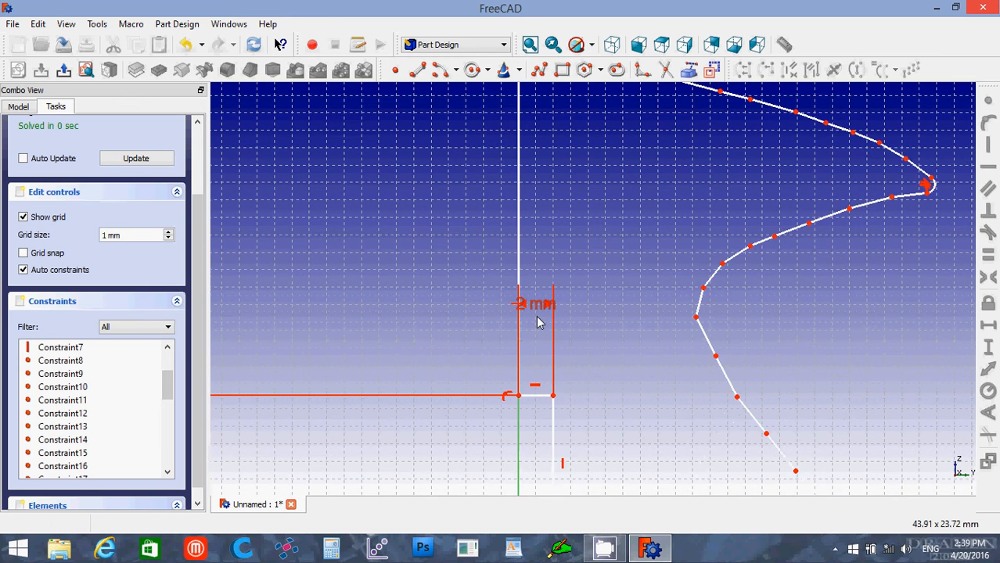
key("Right")
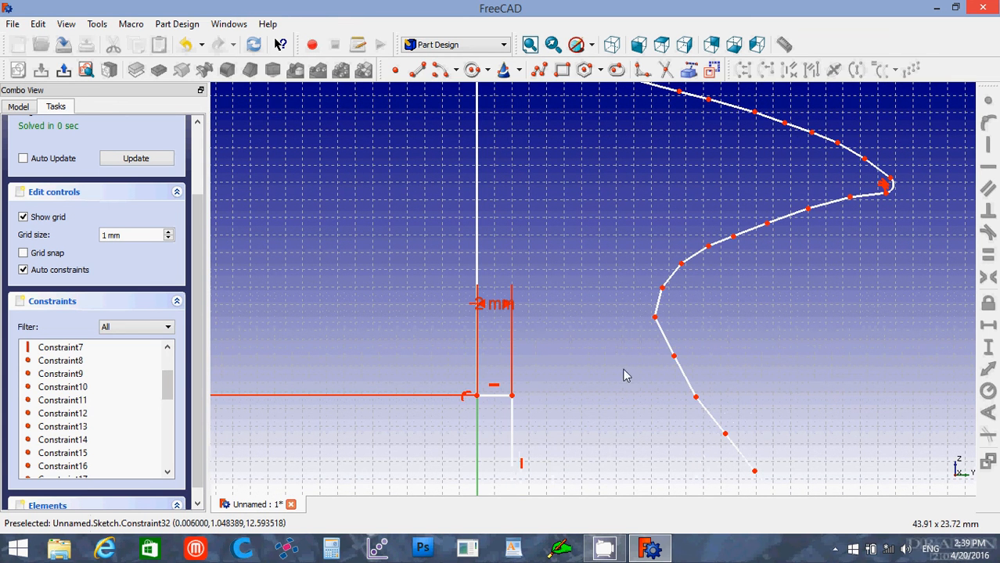
key("Left")
key("Left")
key("Left")
key("Right")
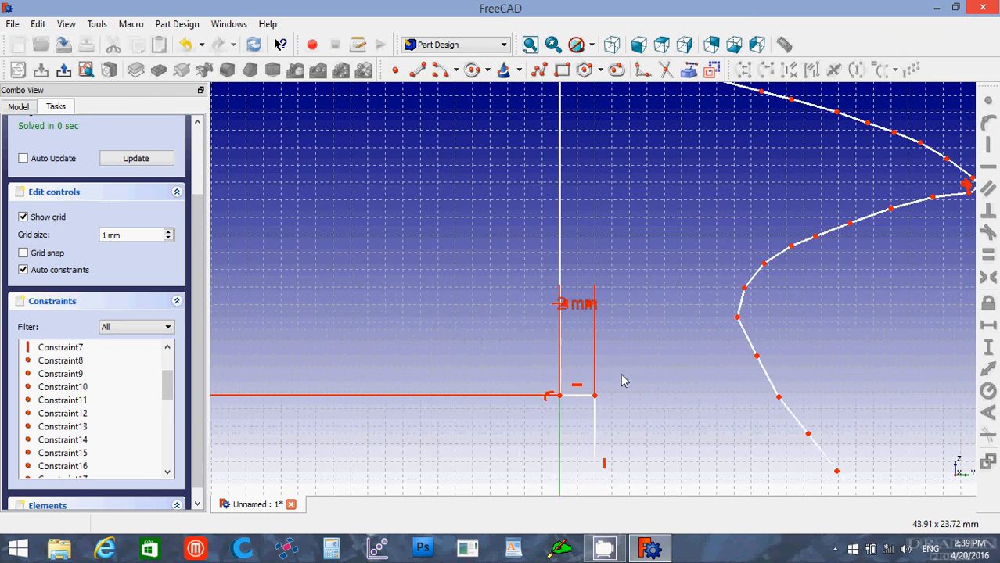
key("Right")
key("Right")
key("Right")
key("Right")
key("Up")
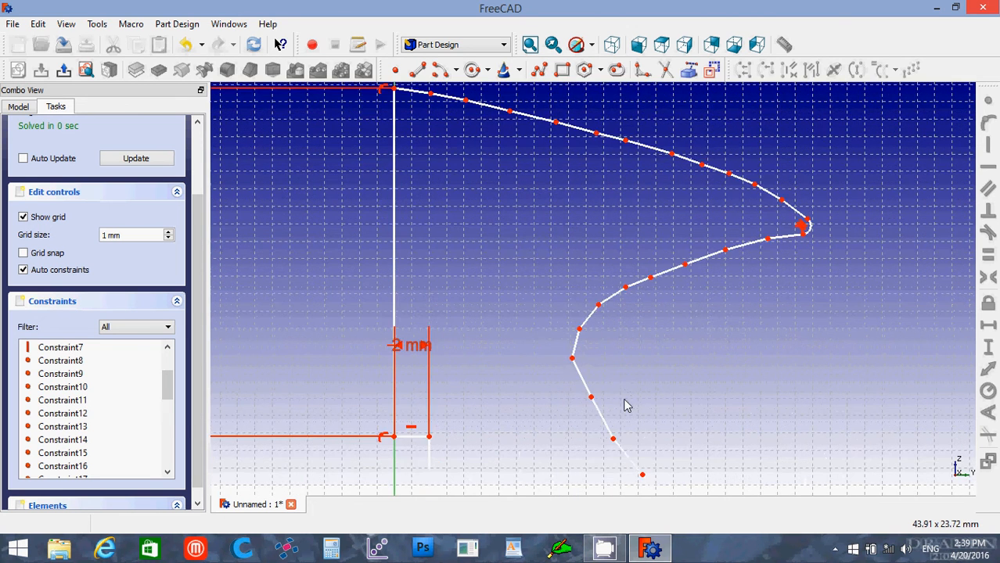
key("Down")
key("Down")
key("Down")
key("Down")
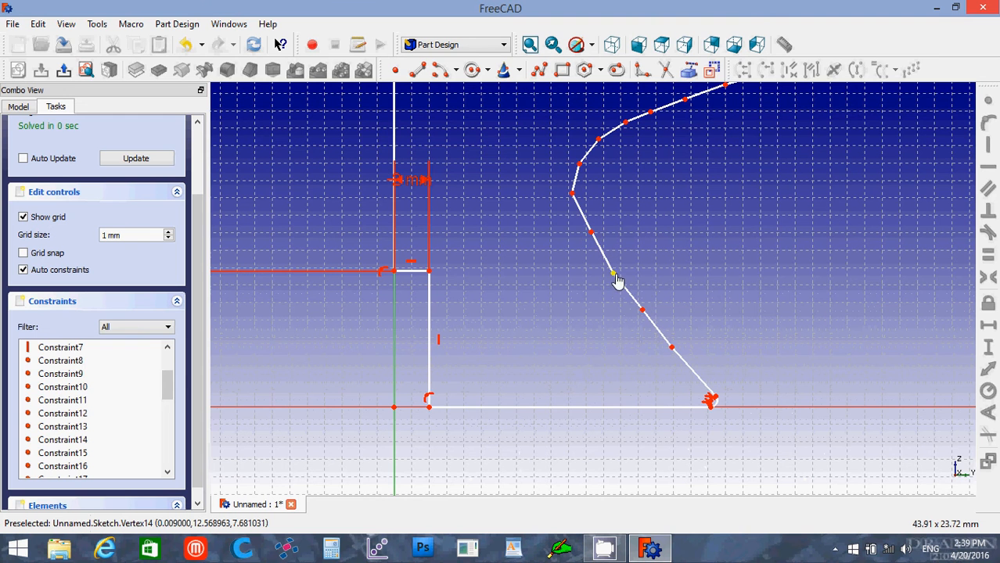
left_click_drag(614, 276, 618, 280)
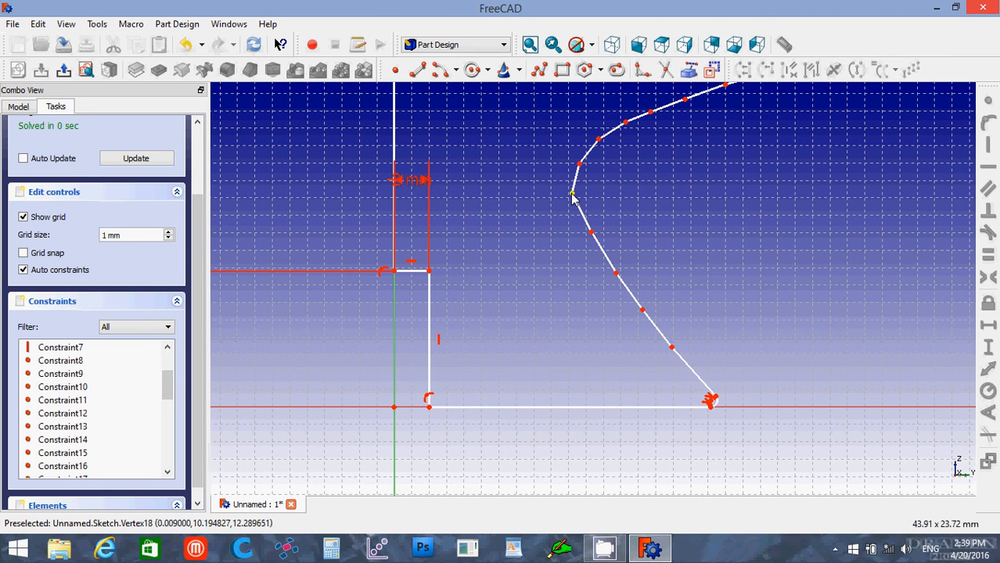
left_click_drag(572, 194, 578, 195)
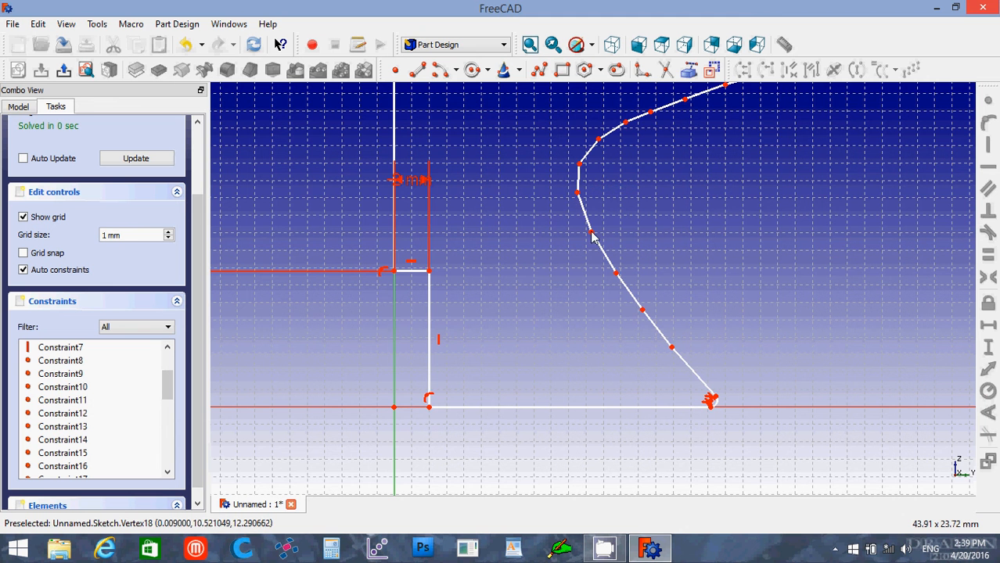
Step: Place the 2 mm dimension below the base line, with its text outside the extension lines on the side away from the profile
key("Down")
key("Down")
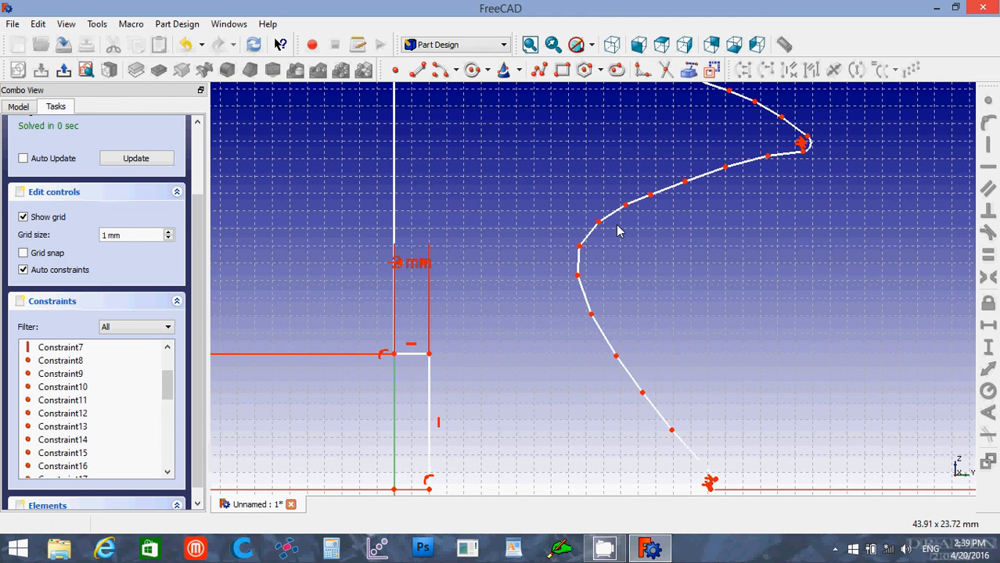
scroll(615, 231, "down", 2)
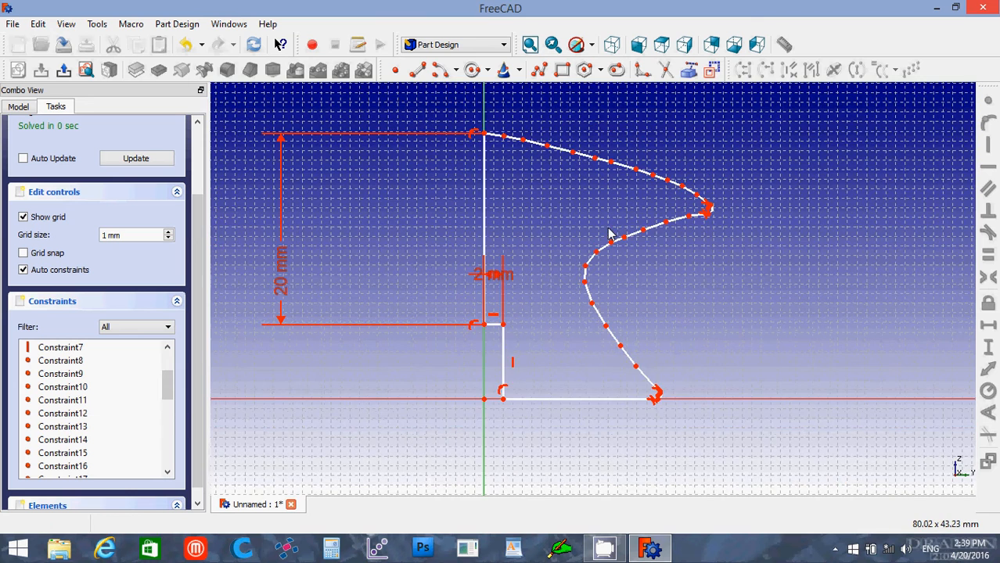
key("Left")
key("Right")
key("Right")
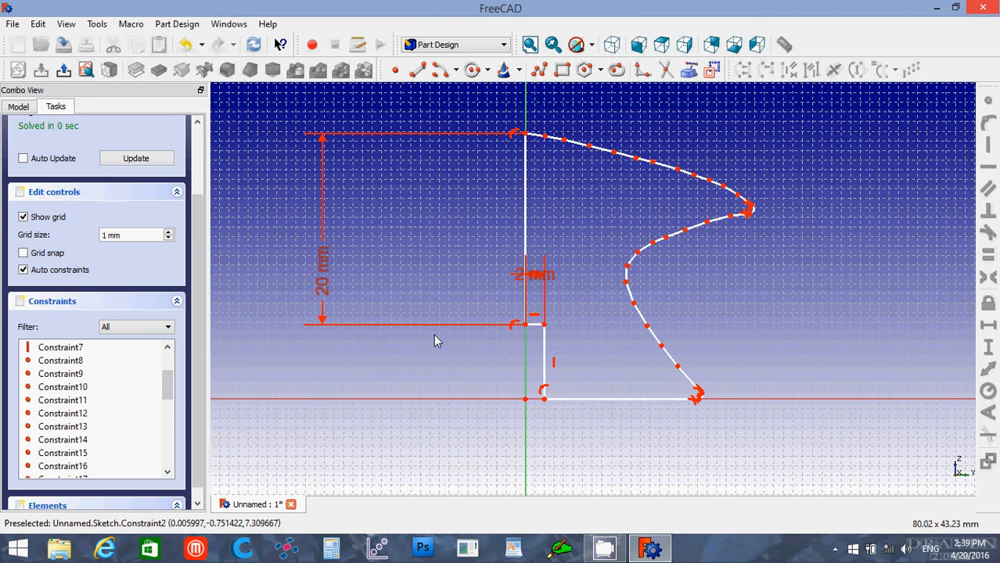
key("Right")
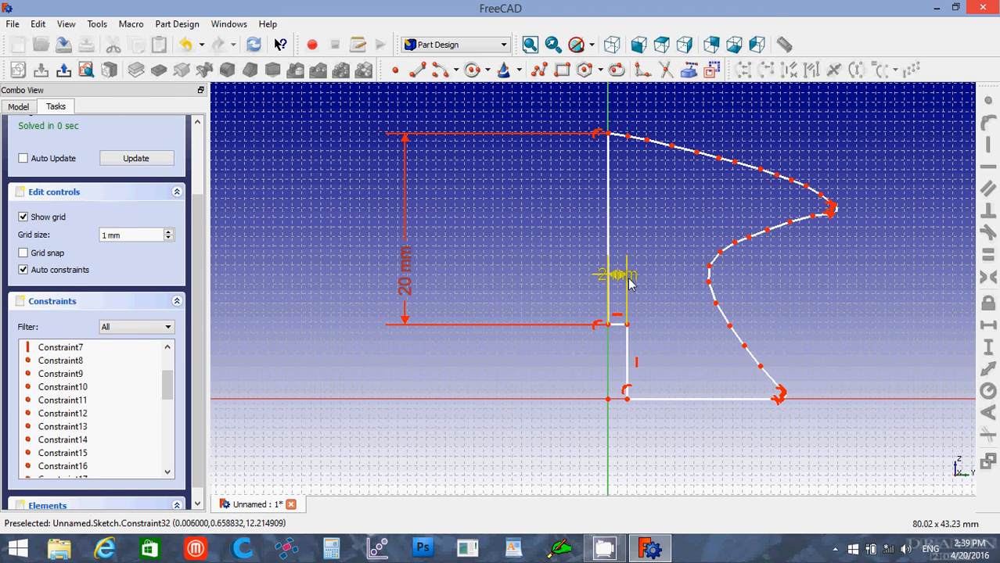
mouse_move(630, 284)
left_mouse_down()
mouse_move(614, 280)
mouse_move(613, 446)
left_mouse_up()
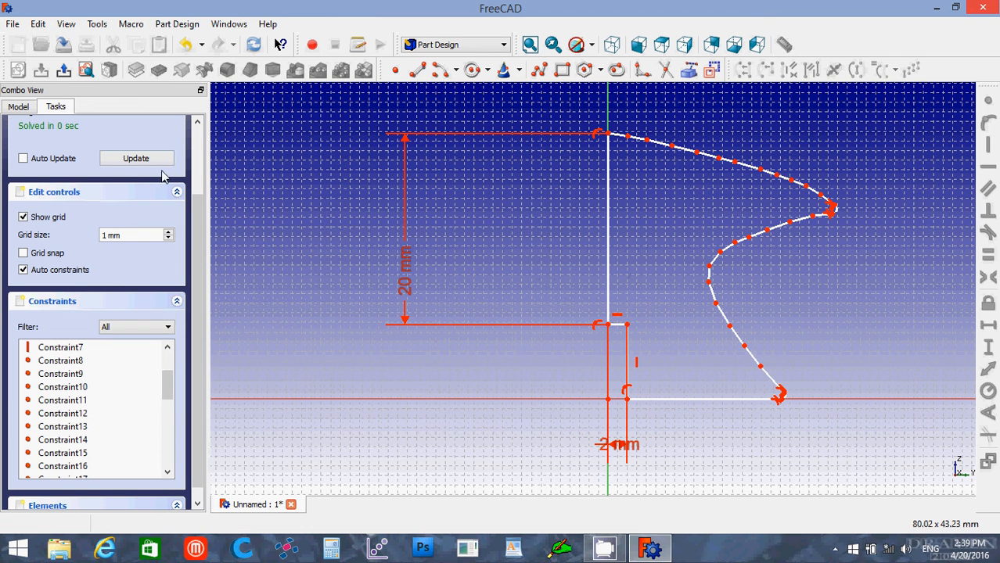
scroll(216, 182, "up", 1)
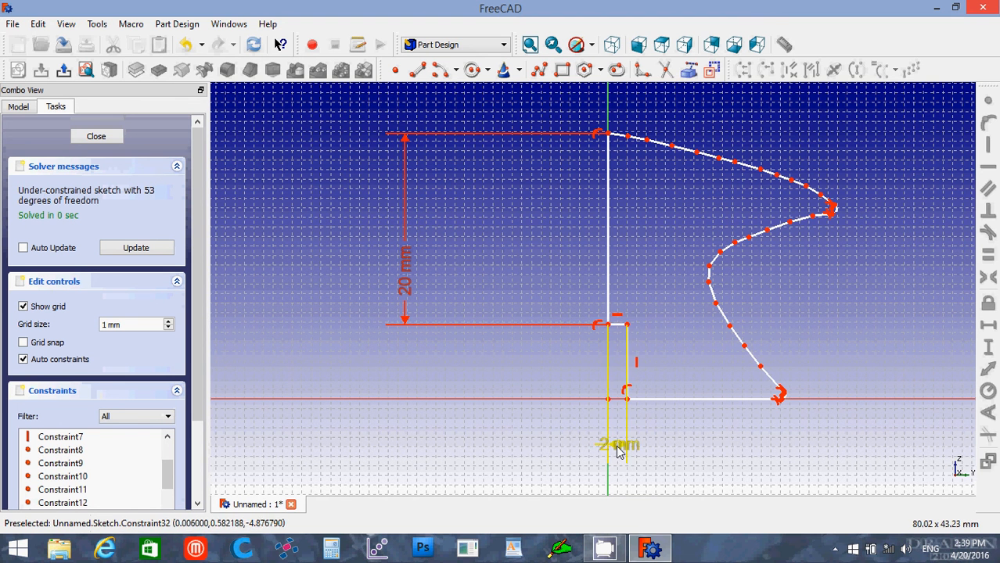
left_click_drag(613, 445, 579, 457)
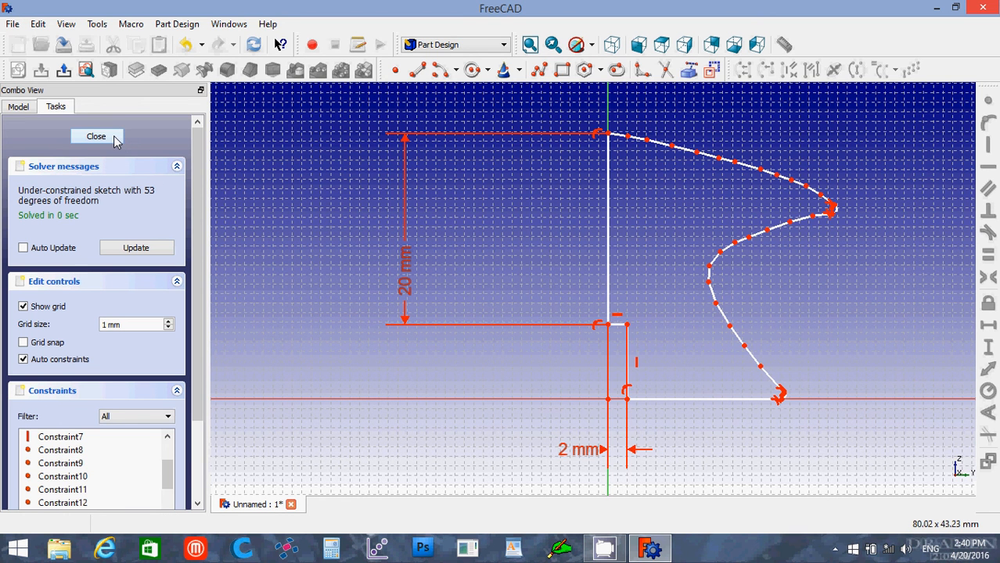
Step: Finish the sketch and revolve it 360° about the vertical sketch axis into a solid
left_click(114, 138)
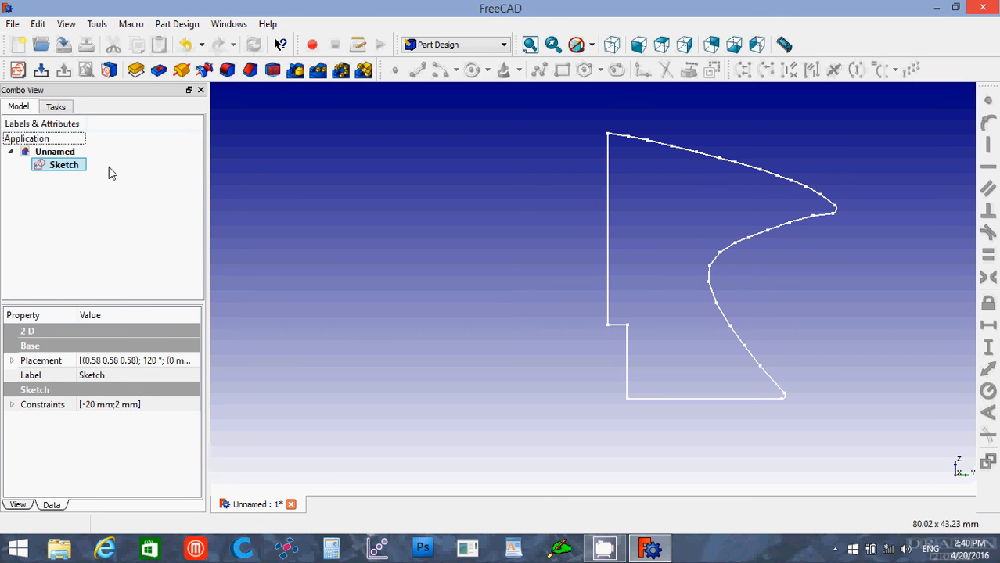
left_click(67, 165)
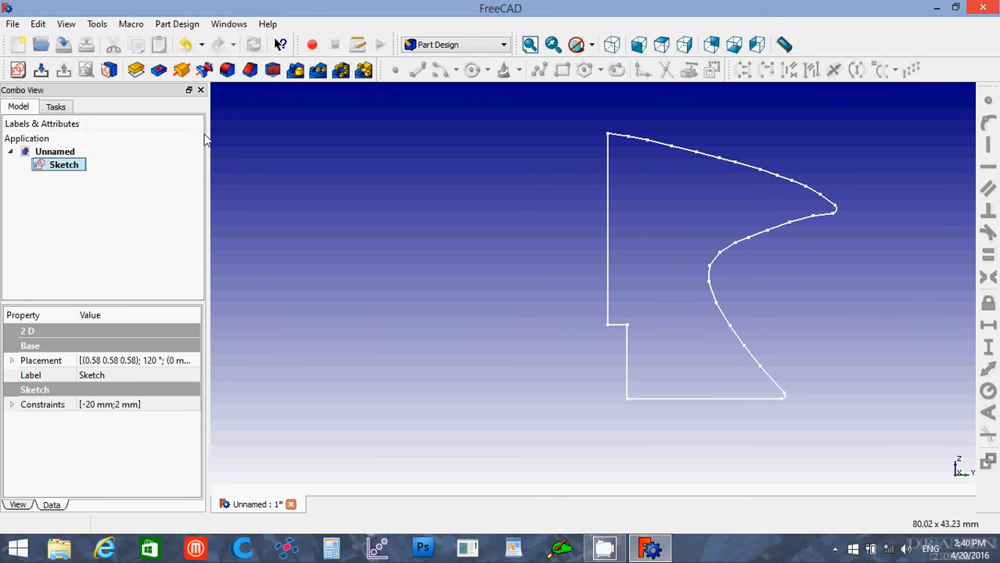
left_click(182, 72)
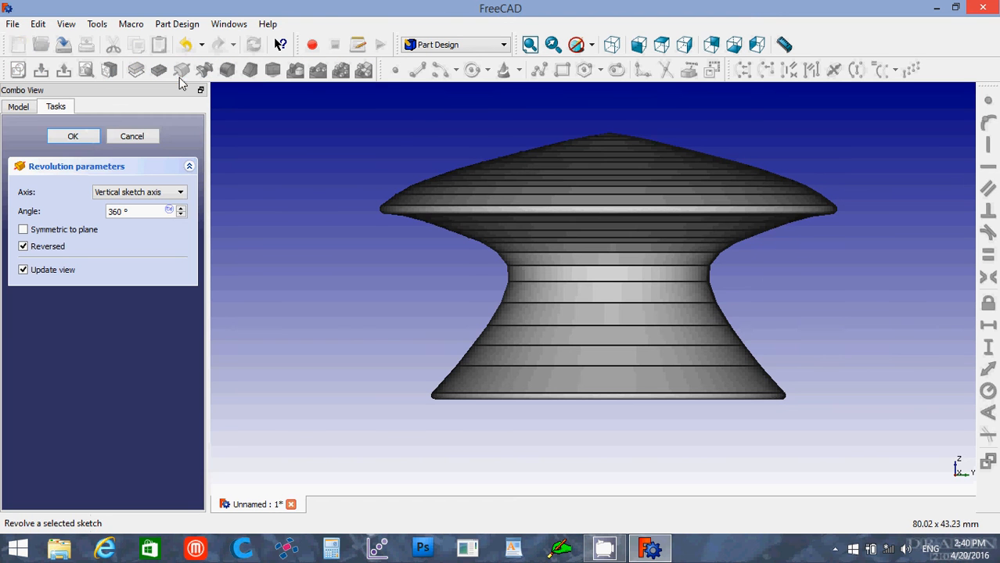
left_click(87, 137)
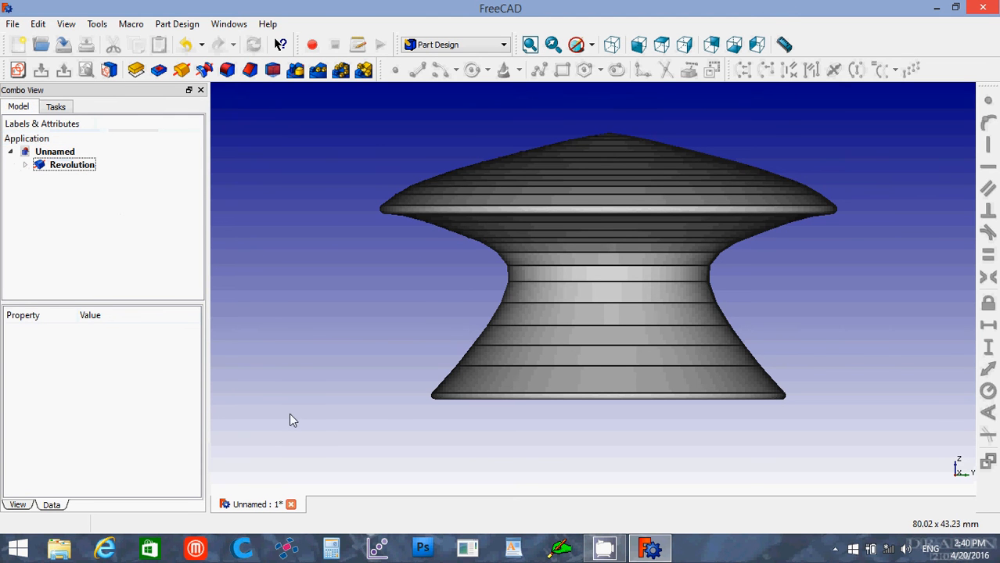
key("alt")
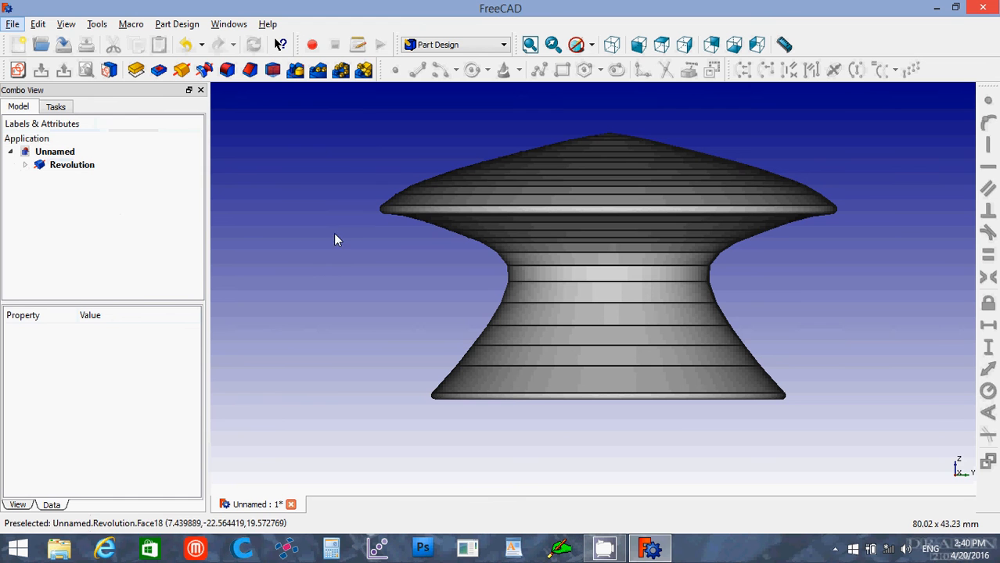
right_click(338, 238)
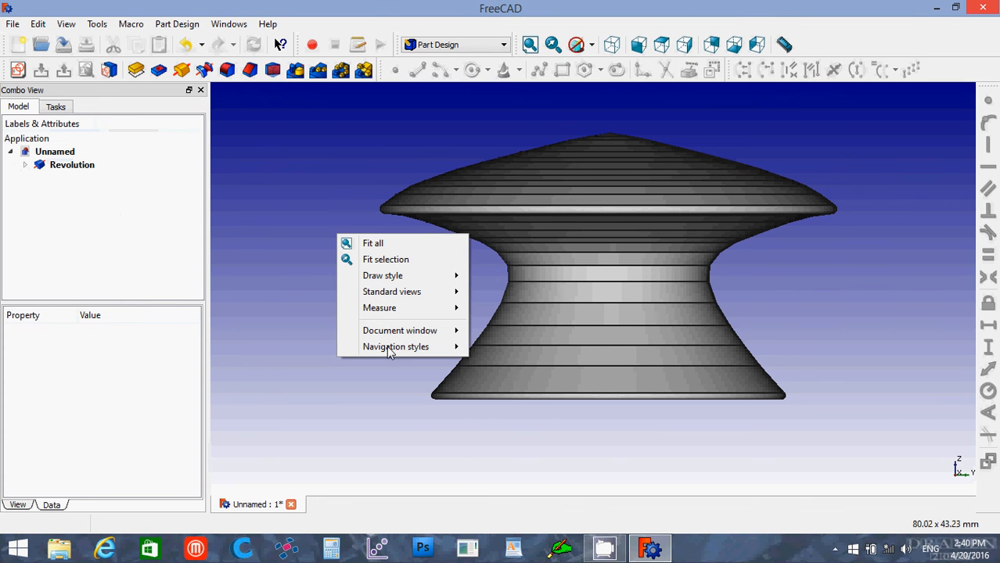
mouse_move(389, 350)
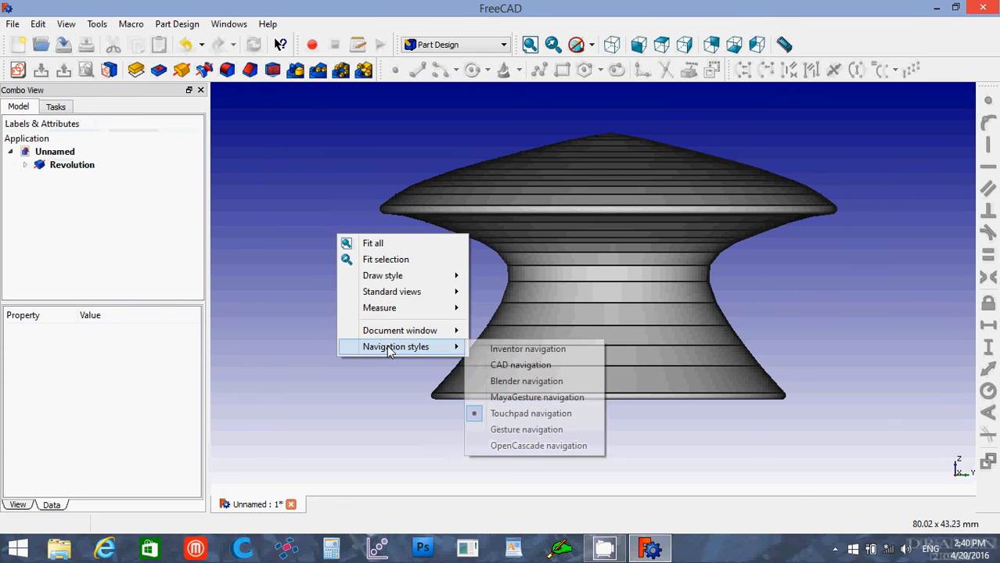
left_click(329, 402)
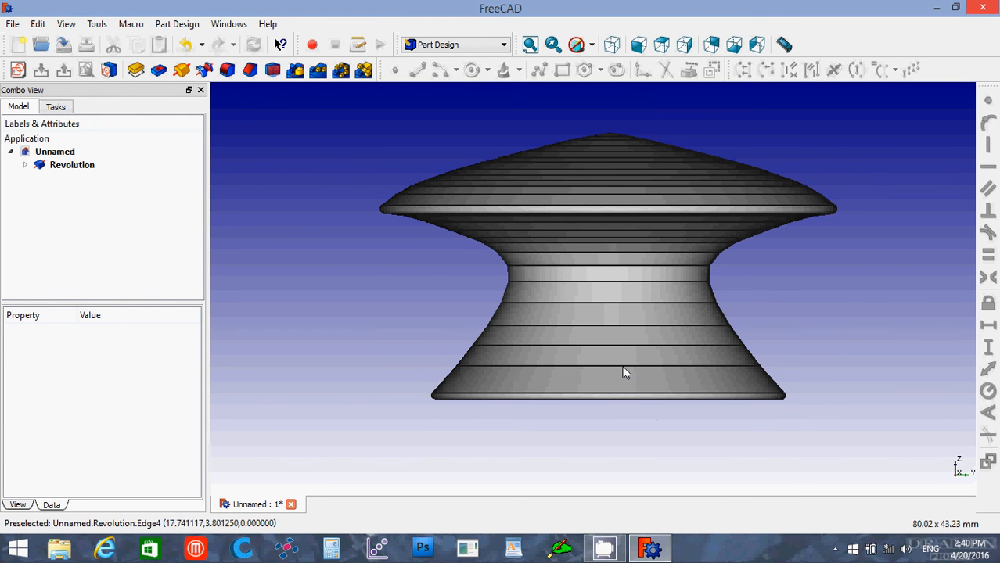
middle_click_drag(615, 345, 607, 384)
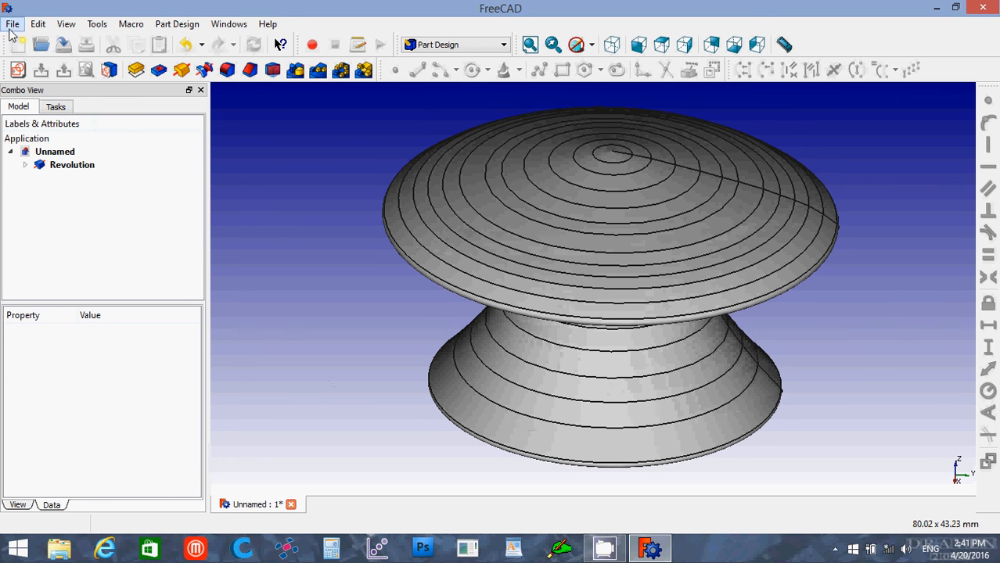
Step: Select the revolved solid and save its document under the name Drawer Knob in the _STL Files folder
left_click(62, 166)
left_click(13, 24)
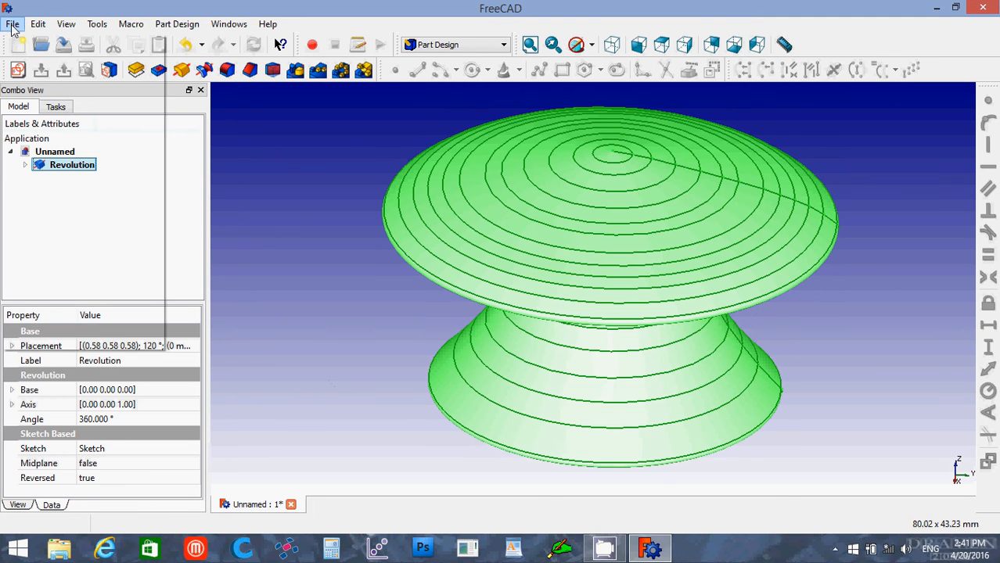
left_click(47, 136)
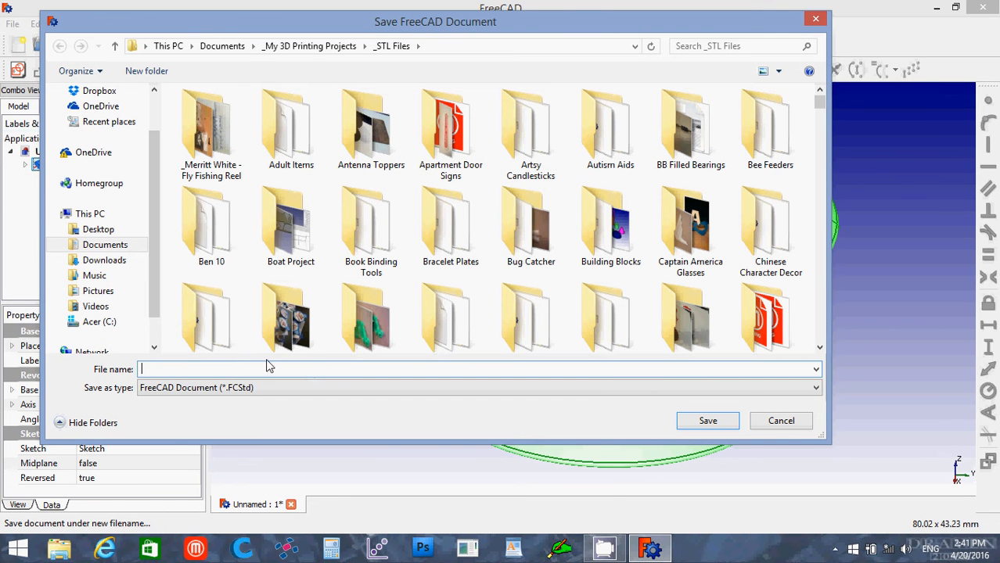
type("Dra")
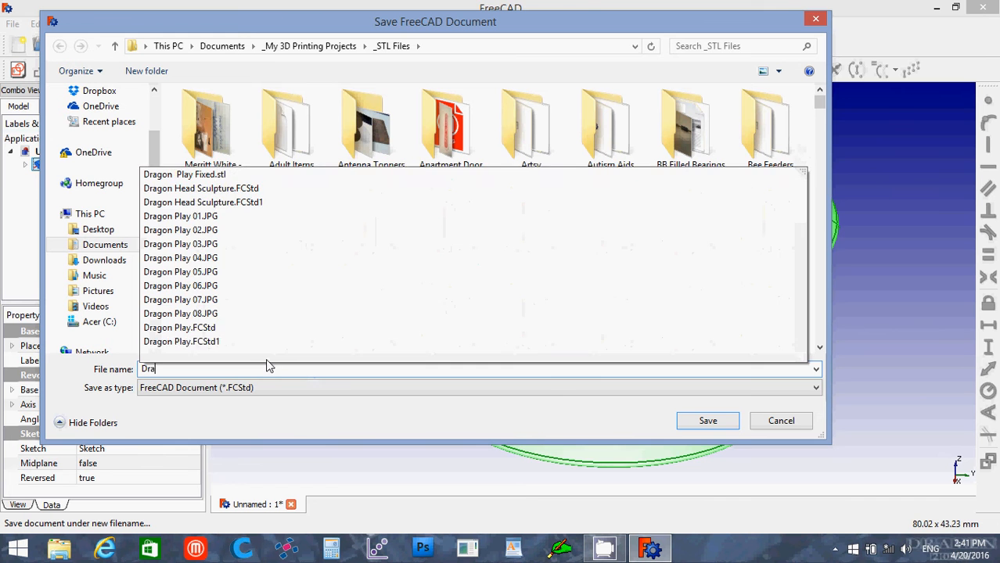
type("wer Knob")
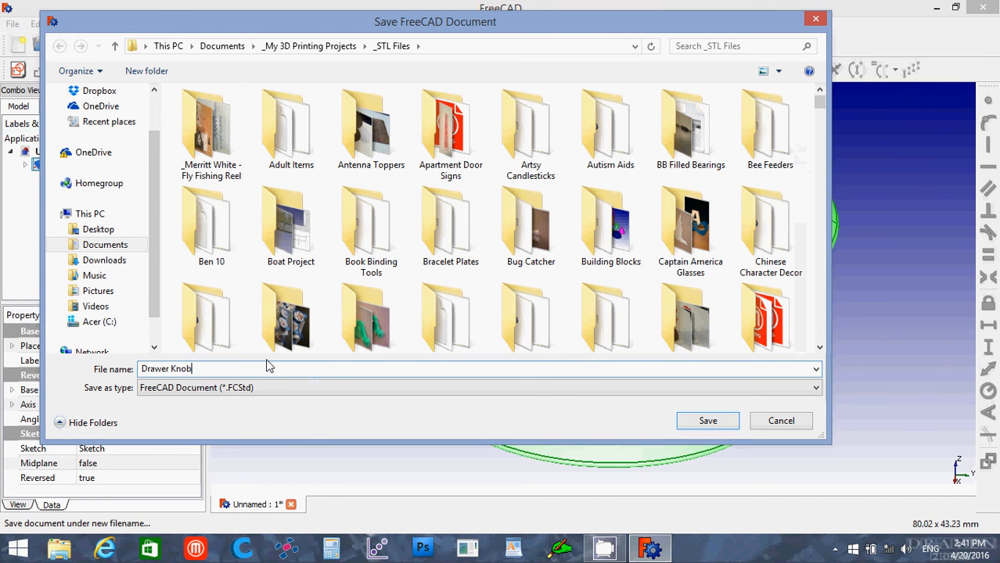
key("Return")
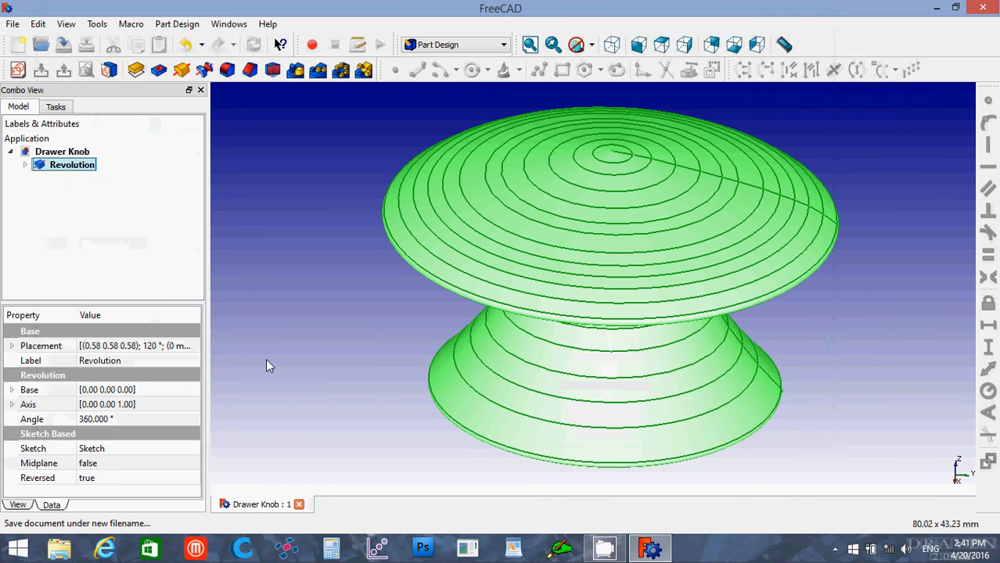
Step: Export the selected revolved solid as an STL mesh named Drawer Knob in the _STL Files folder
left_click(12, 24)
left_click(32, 207)
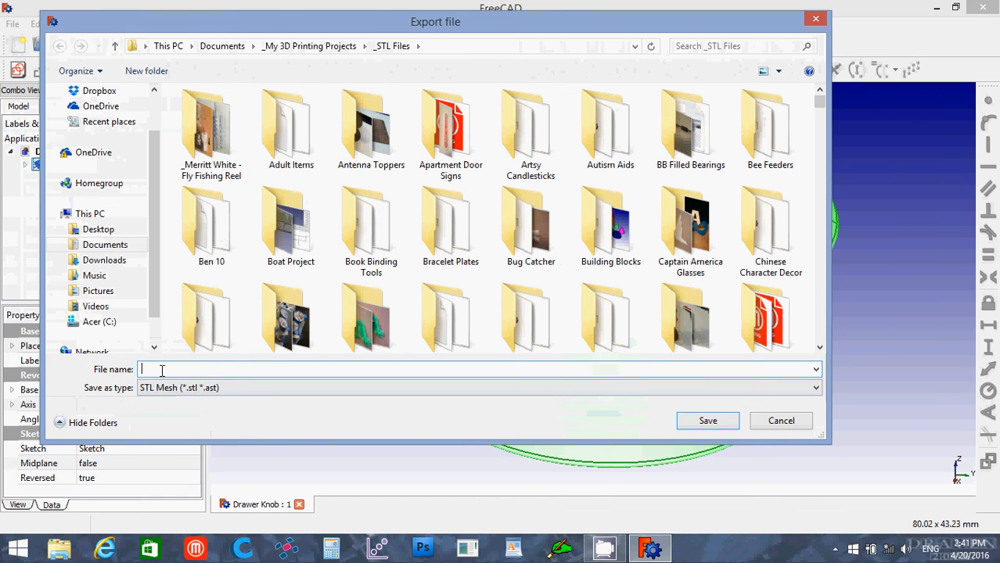
type("Drawer Knob")
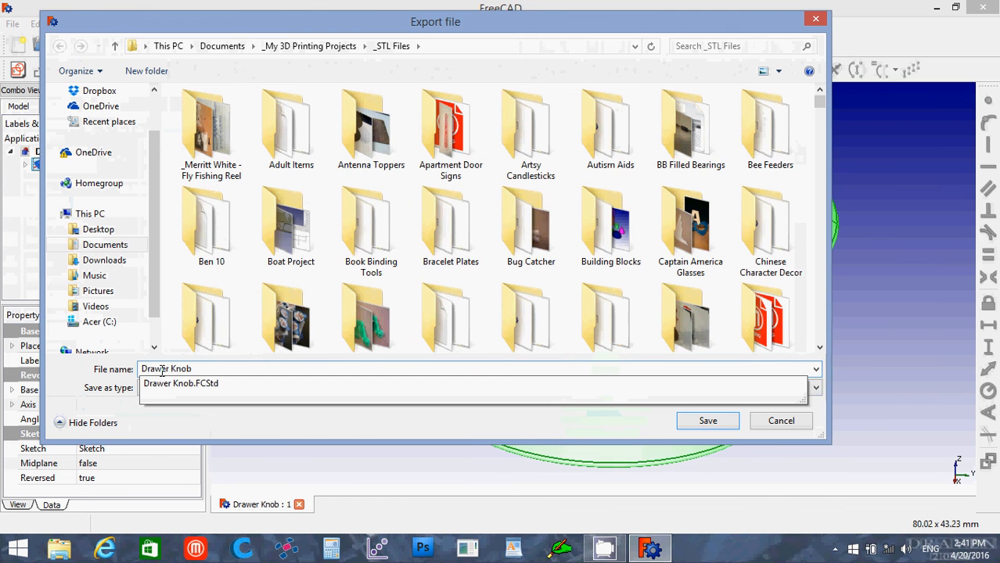
key("Return")
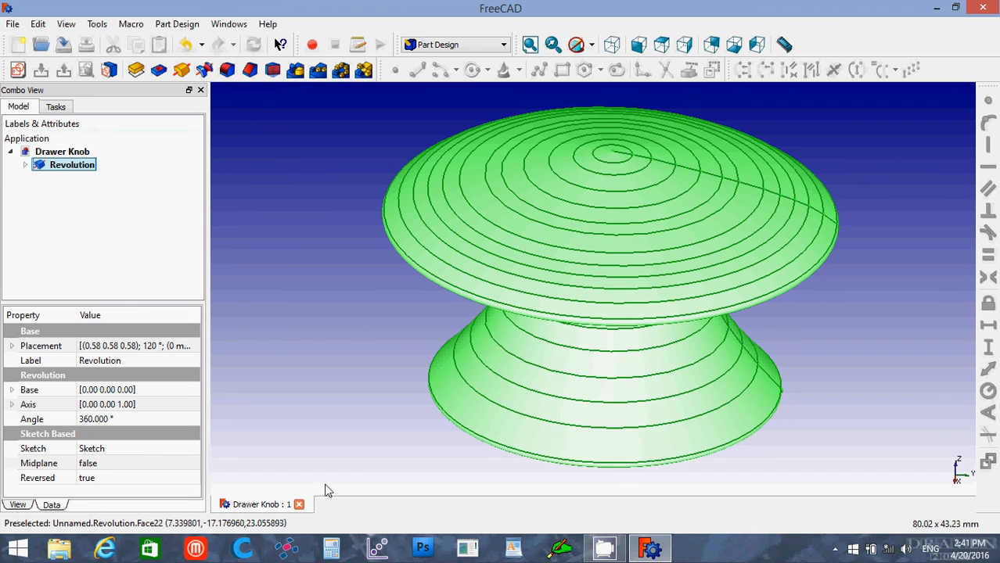
Step: Close the drawer knob document and switch to netfabb Basic, accepting its terms of usage and postponing registration
left_click(299, 505)
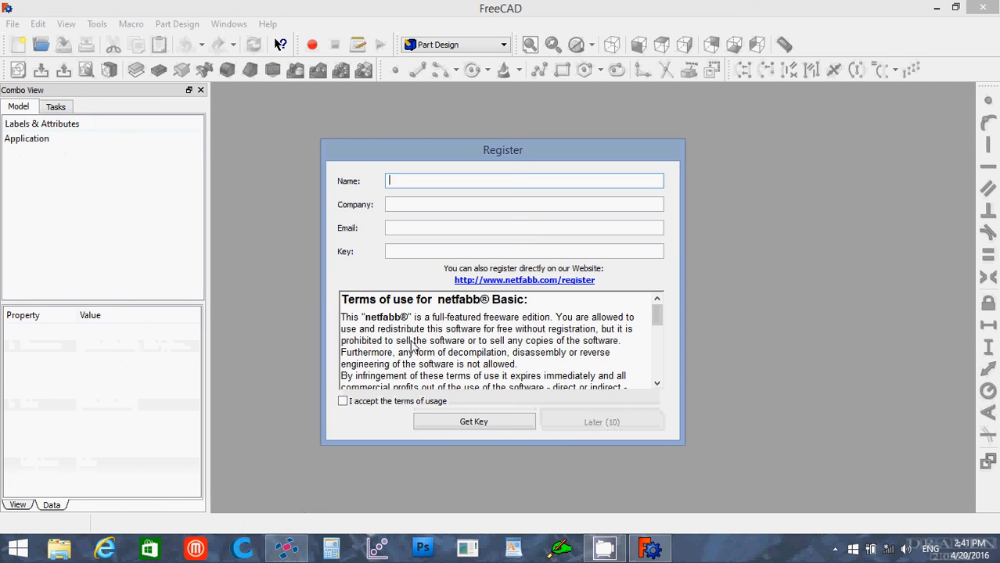
left_click(343, 401)
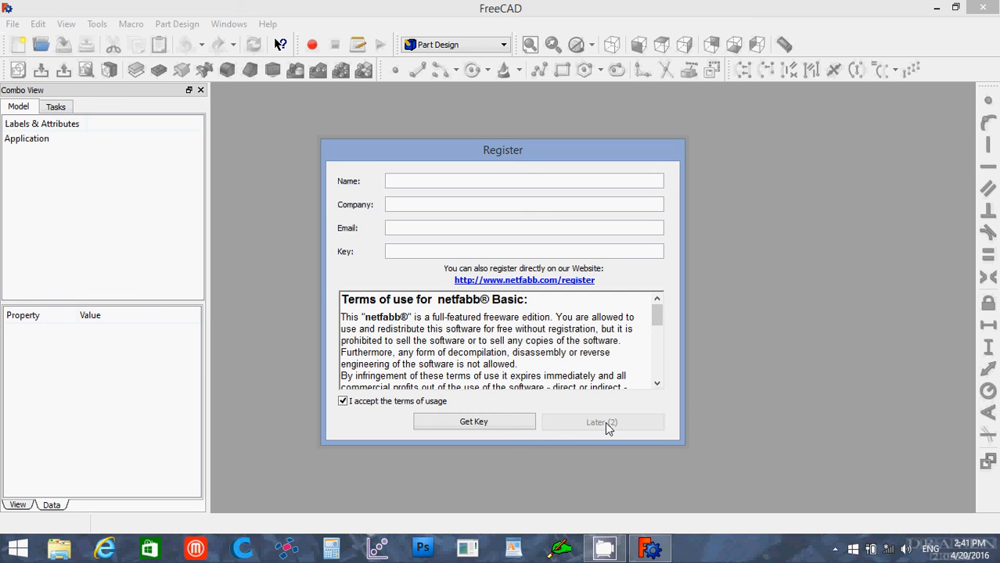
left_click(604, 422)
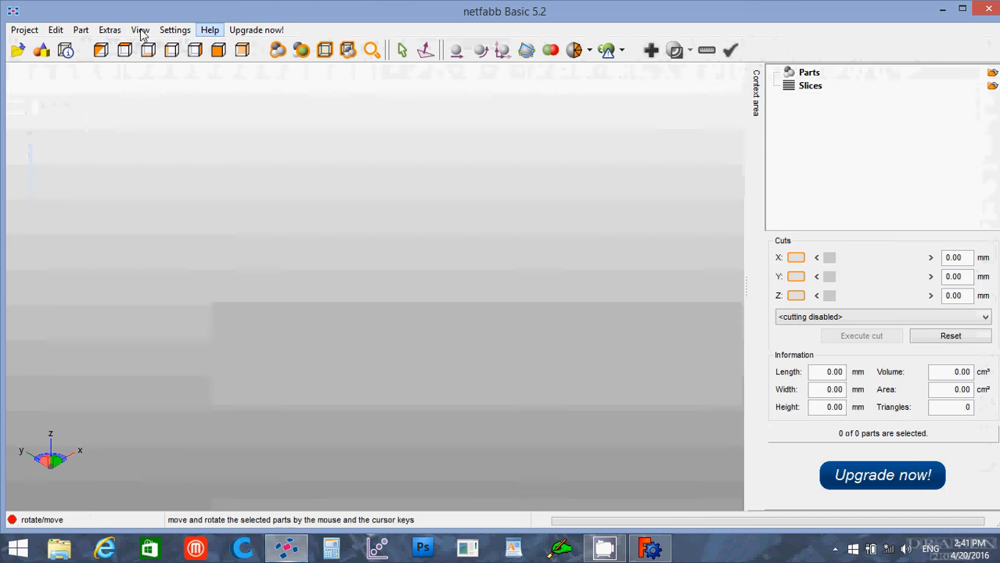
Step: Load Drawer Knob.stl as a part to inspect the exported mesh, and close netfabb Basic
left_click(80, 29)
left_click(86, 48)
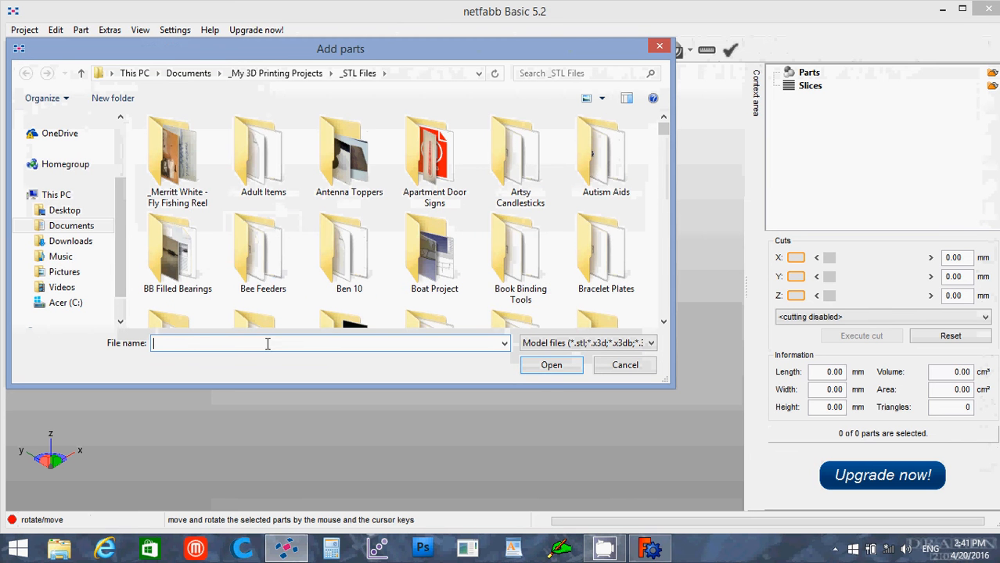
type("Dra")
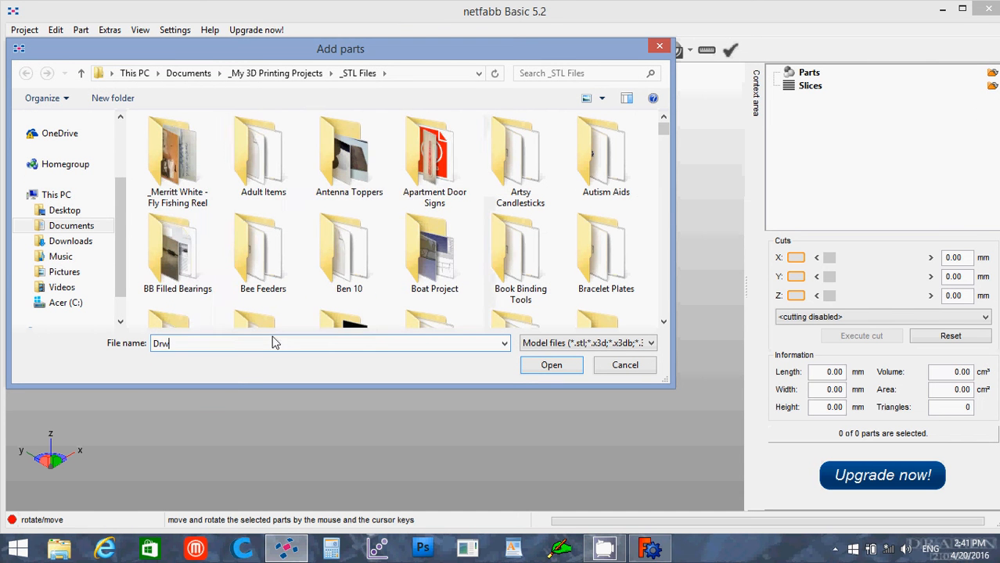
type("wer")
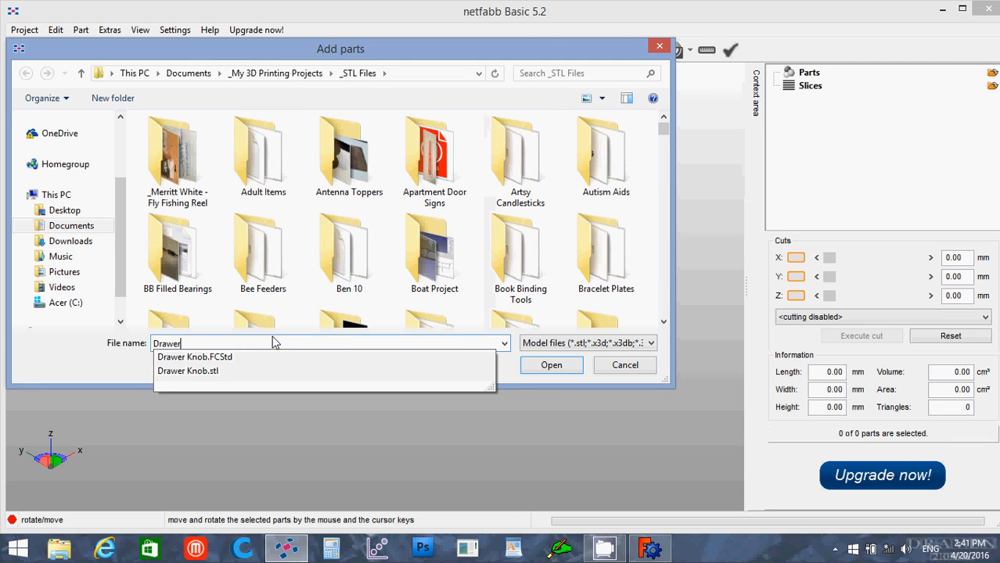
key("Down")
key("Down")
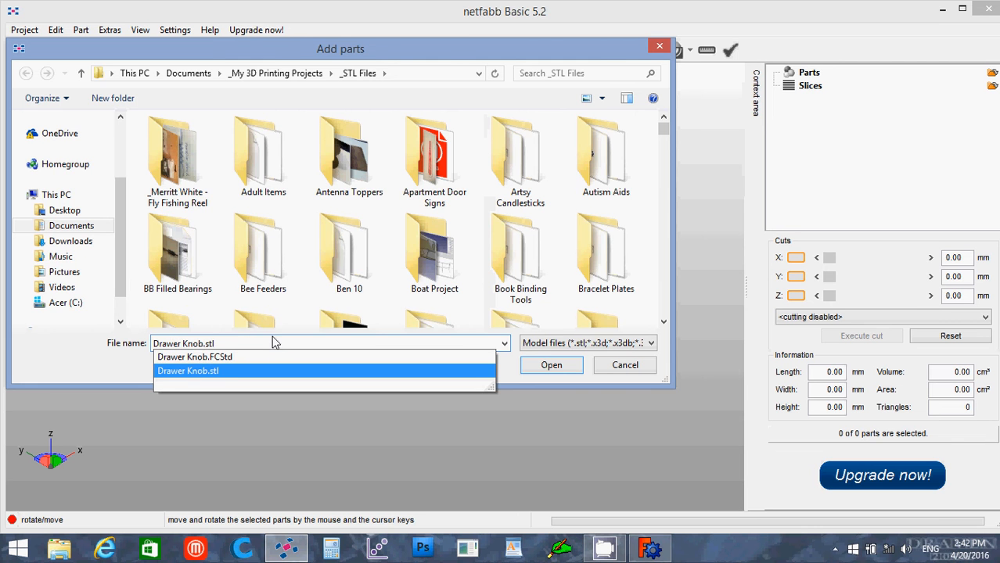
key("Return")
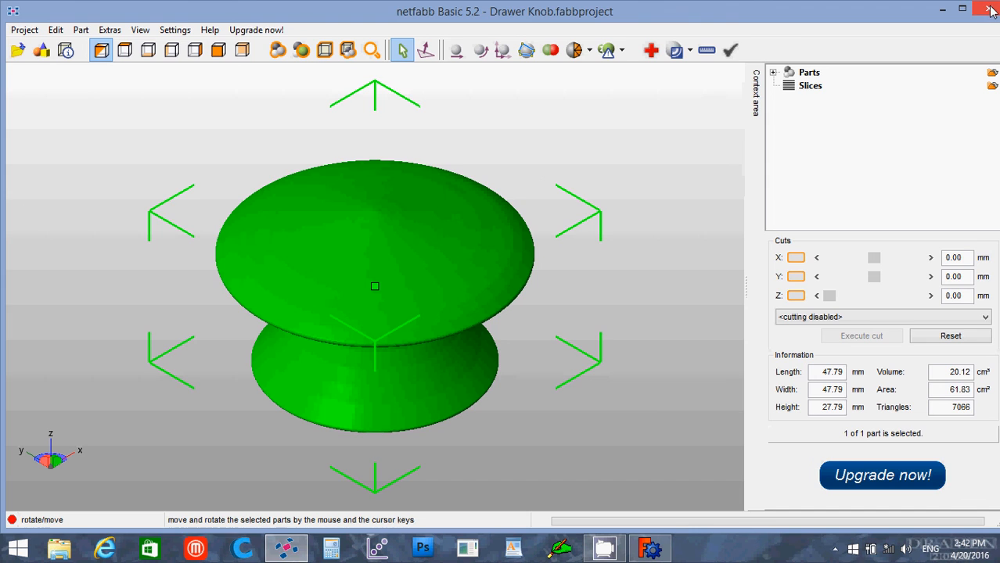
left_click(988, 10)
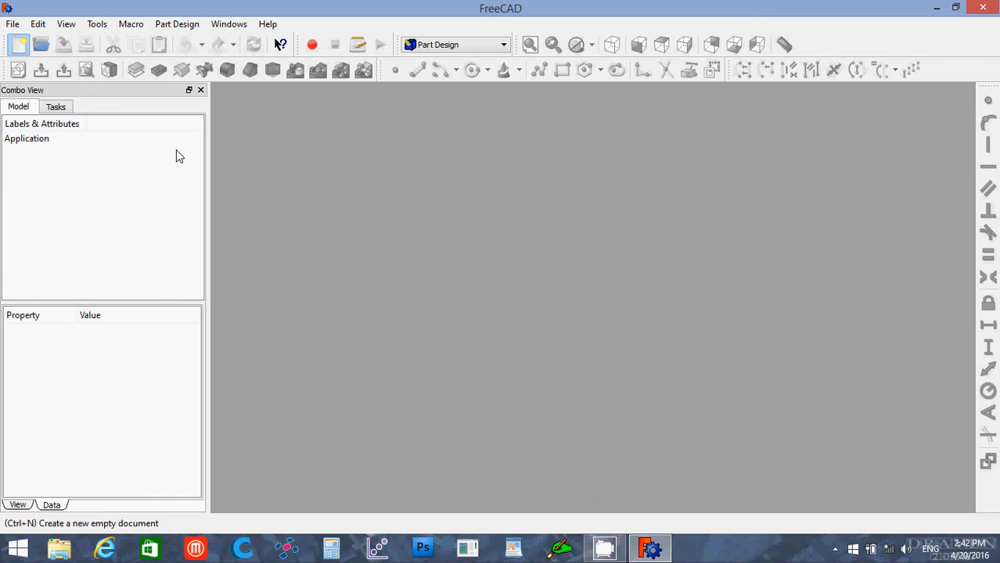
Step: Create a new empty document in FreeCAD and start a sketch on the XZ plane with 0 mm offset
key("ctrl+n")
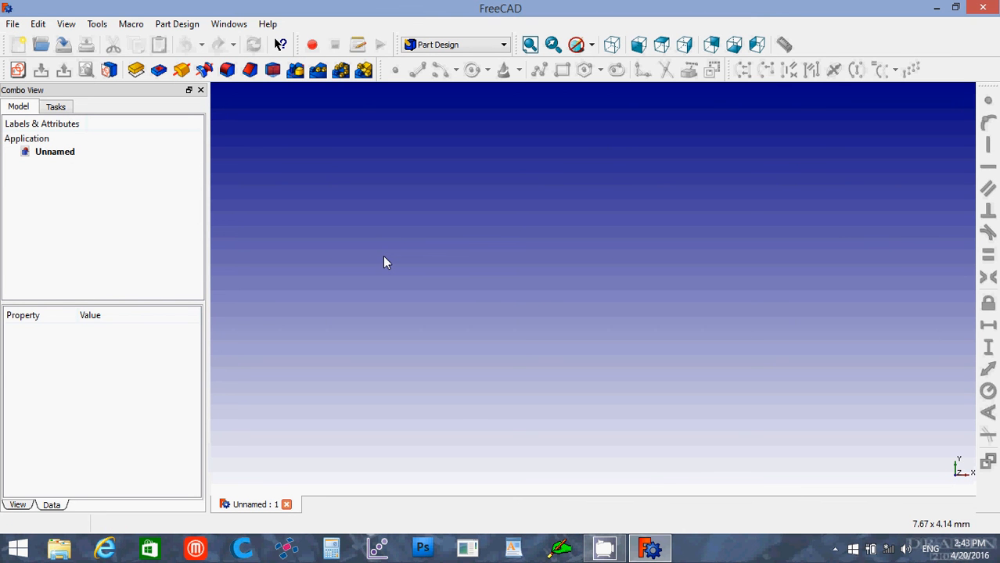
left_click(17, 70)
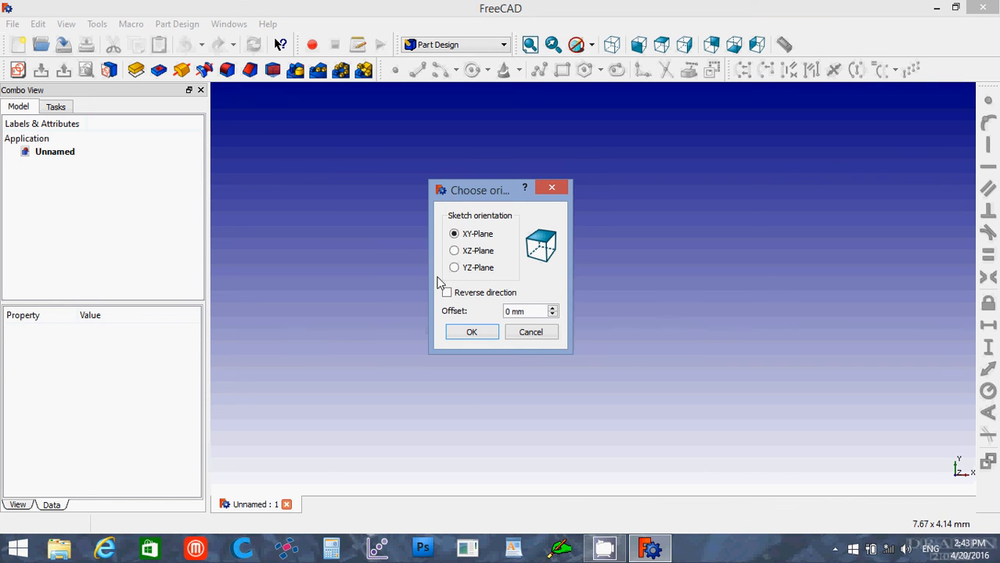
left_click(455, 252)
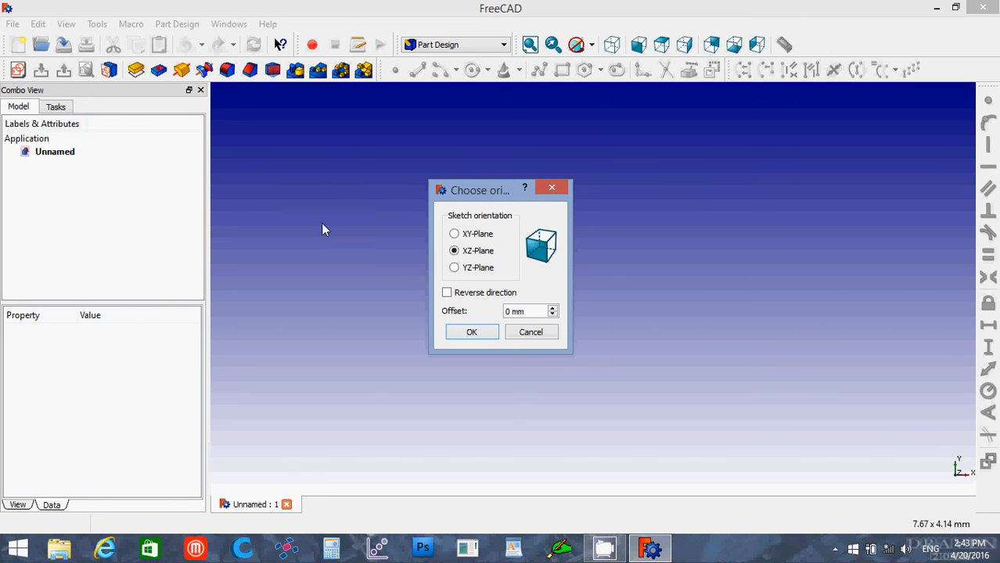
left_click(471, 333)
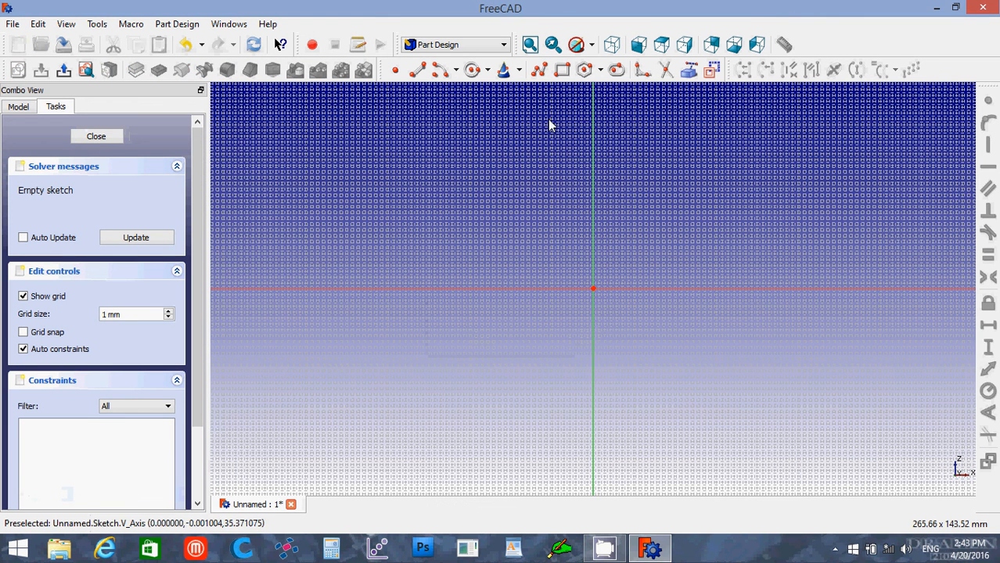
Step: Start a polyline at the origin with a horizontal base about 26 mm long, and continue up through a lower bulge reaching about (40, 13)
left_click(539, 70)
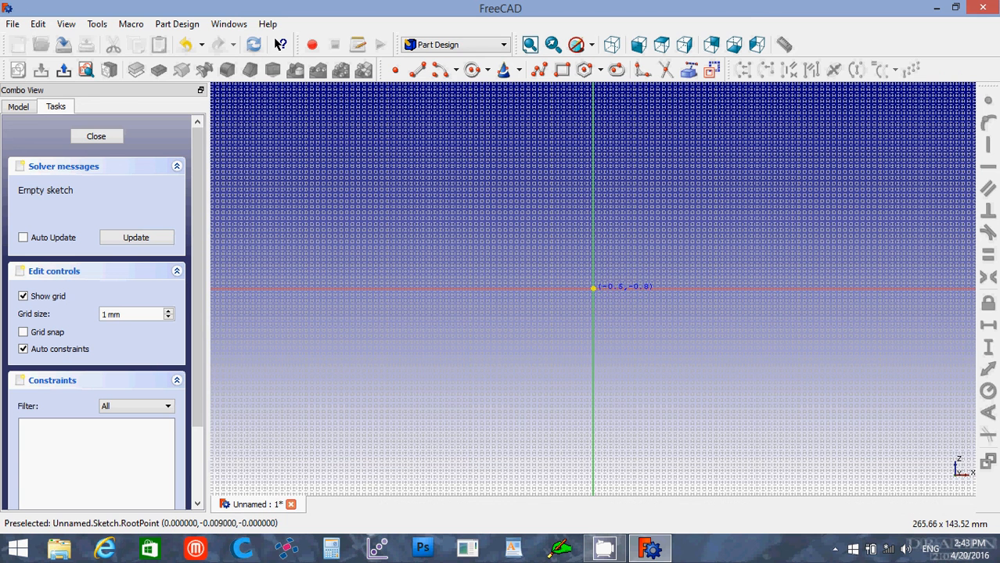
left_click(593, 287)
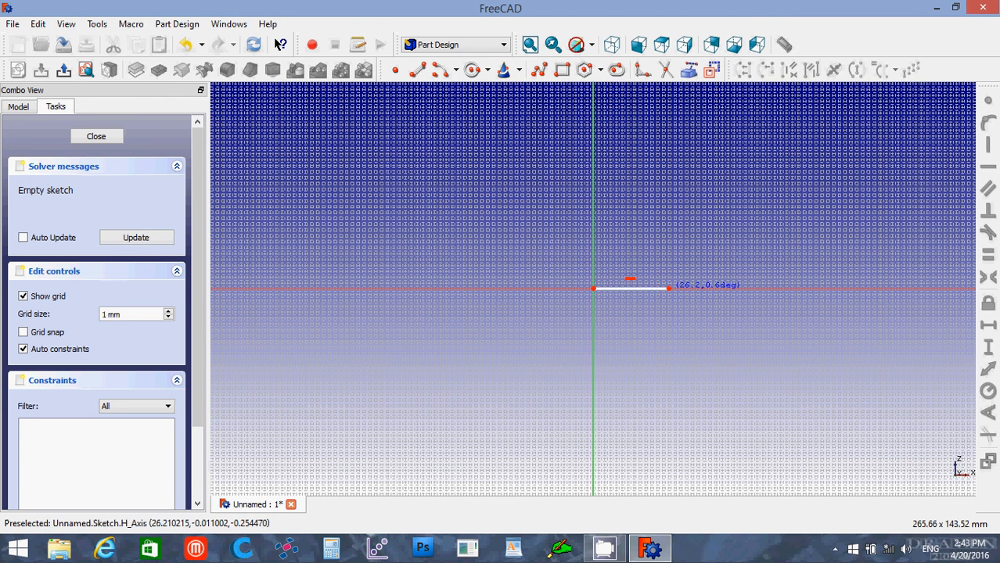
left_click(669, 288)
left_click(687, 271)
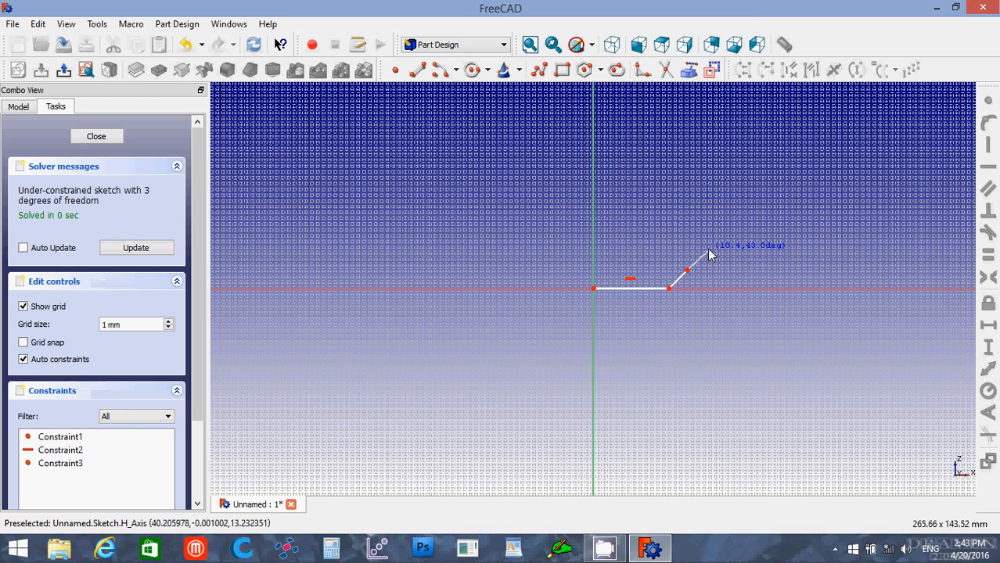
left_click(708, 251)
left_click(702, 234)
left_click(694, 212)
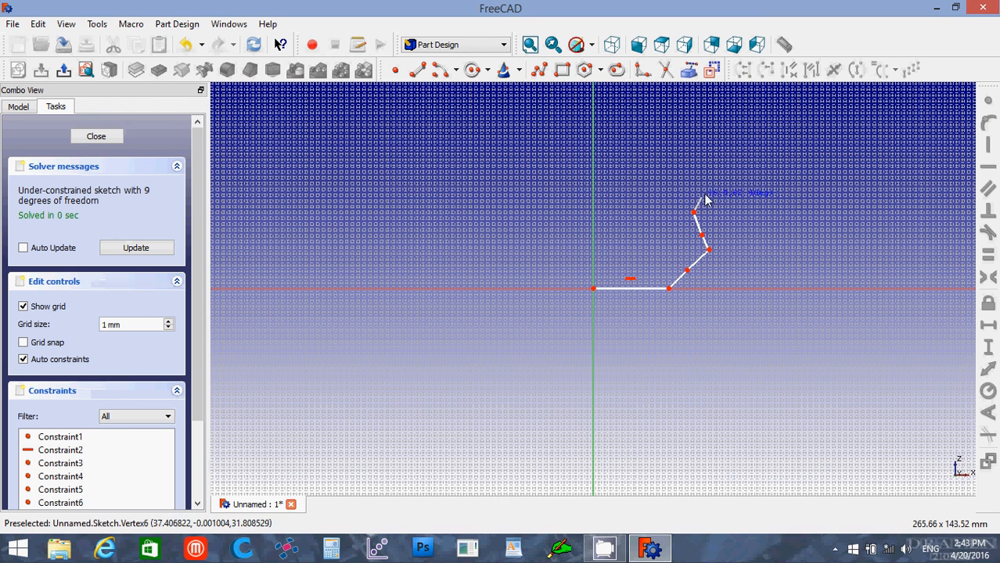
Step: Continue the polyline's outer wall upward in an irregular zigzag of short segments to about (35, 64)
left_click(701, 197)
left_click(713, 181)
left_click(702, 173)
left_click(688, 158)
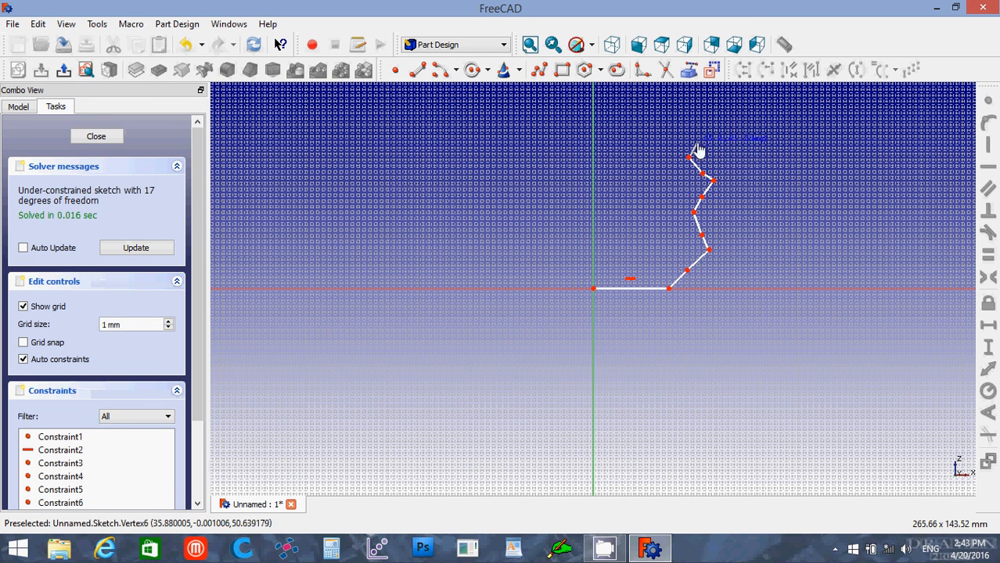
left_click(697, 143)
left_click(711, 133)
left_click(716, 117)
left_click(693, 105)
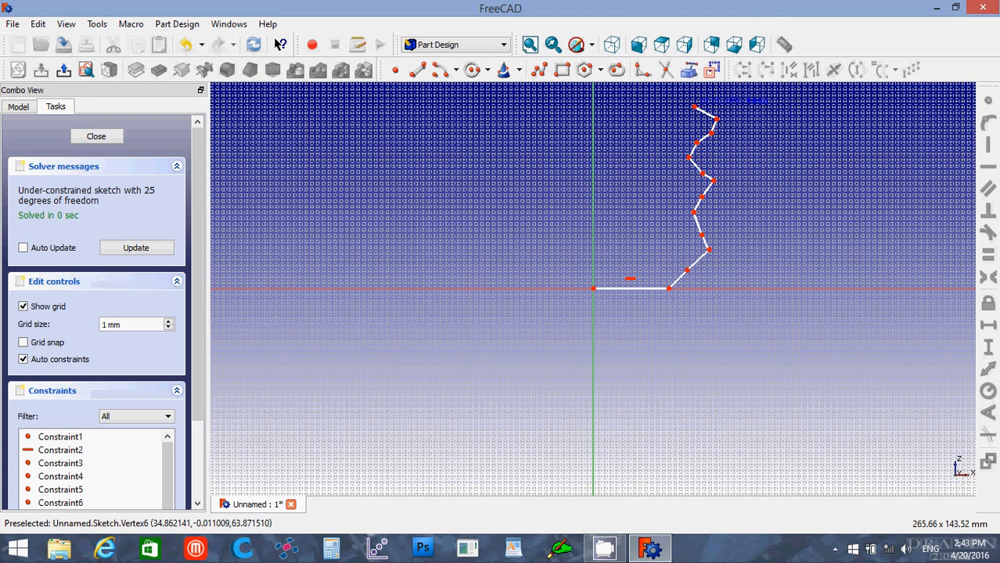
Step: Extend the zigzag outer wall with short segments up to the profile's rim at about (40, 87)
scroll(693, 105, "down", 2)
left_click(665, 147)
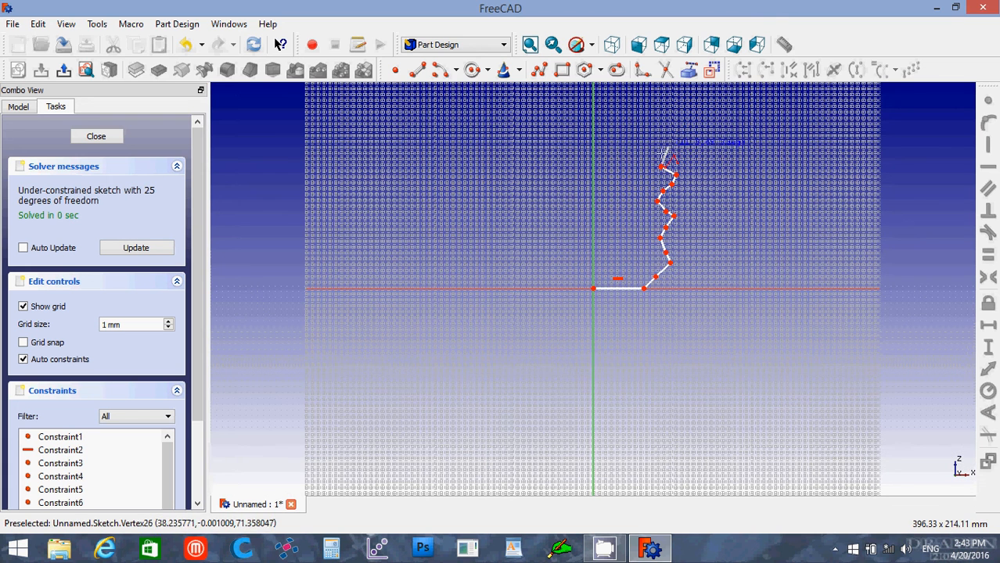
left_click(657, 145)
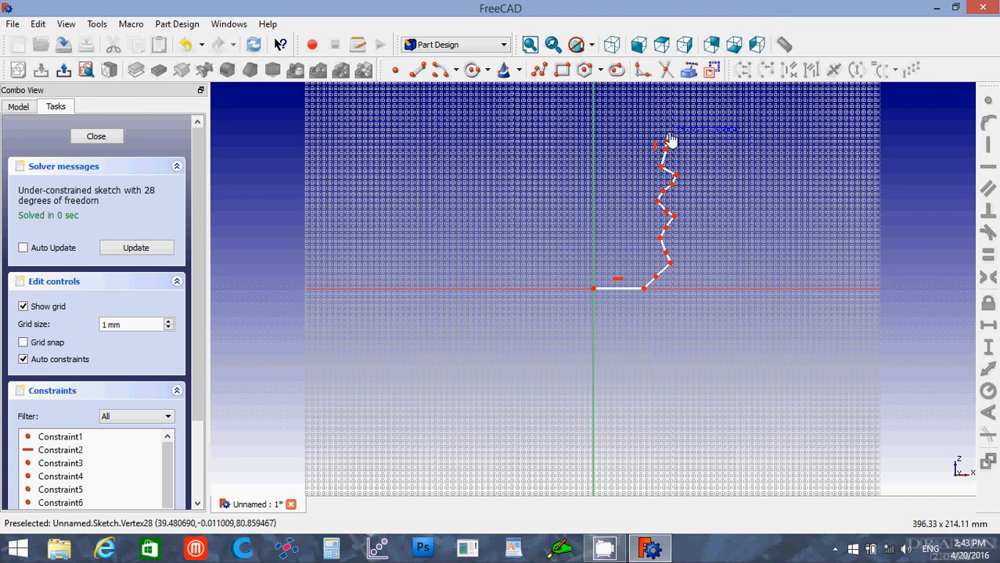
left_click(667, 138)
left_click(665, 129)
left_click(671, 121)
Step: Carry the polyline over the rim and start the inner wall, descending in short segments to about (32, 53)
left_click(667, 127)
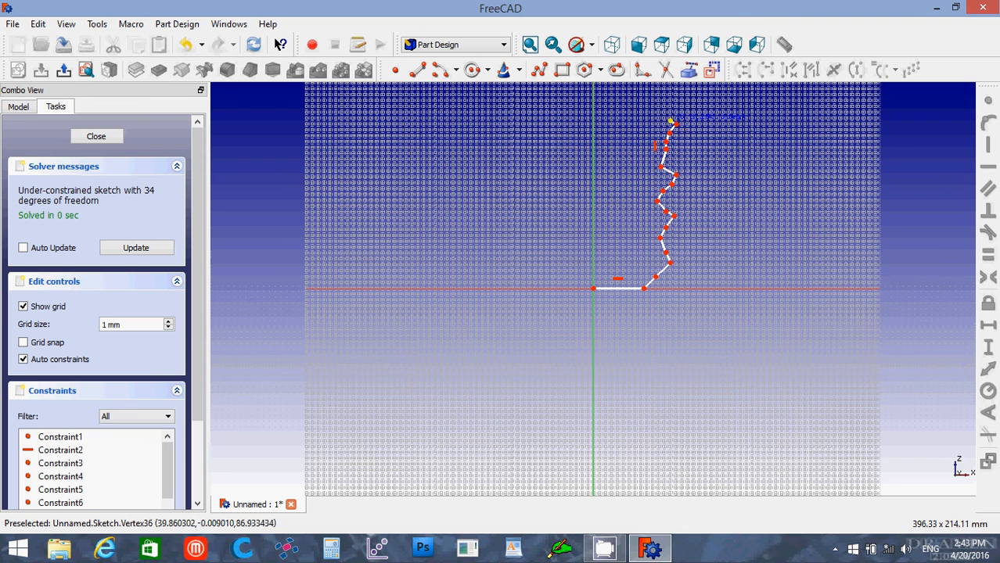
left_click(658, 141)
left_click(654, 152)
left_click(650, 160)
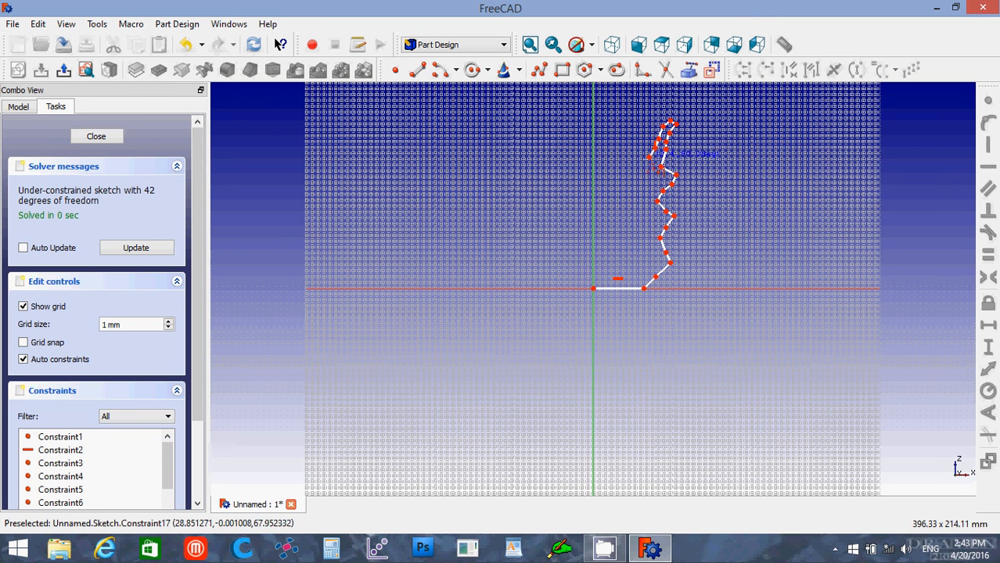
left_click(654, 168)
left_click(665, 177)
left_click(659, 188)
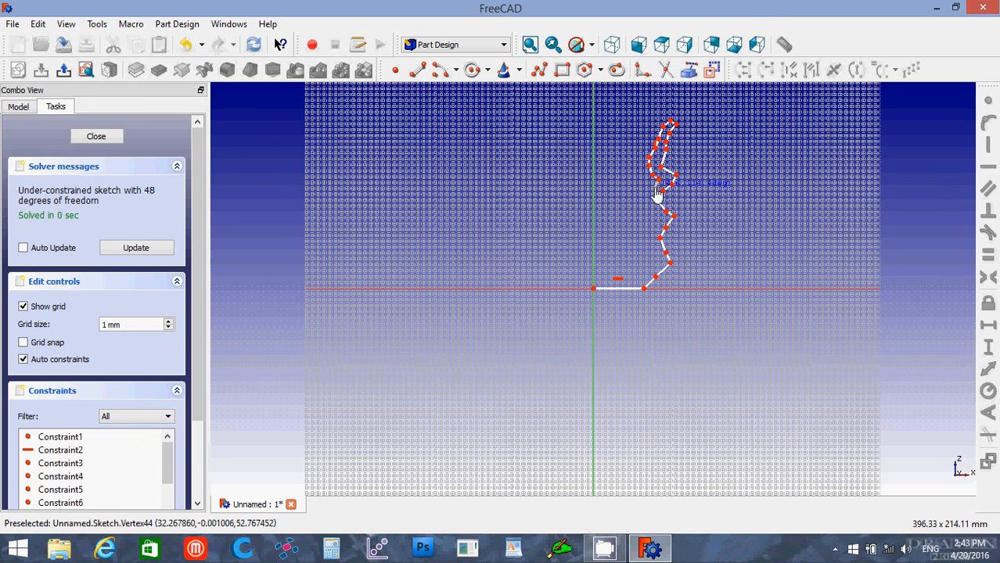
Step: Continue the inner wall downward in short segments that follow the outer zigzag, to about (31, 25)
left_click(652, 195)
left_click(646, 203)
left_click(649, 213)
left_click(657, 216)
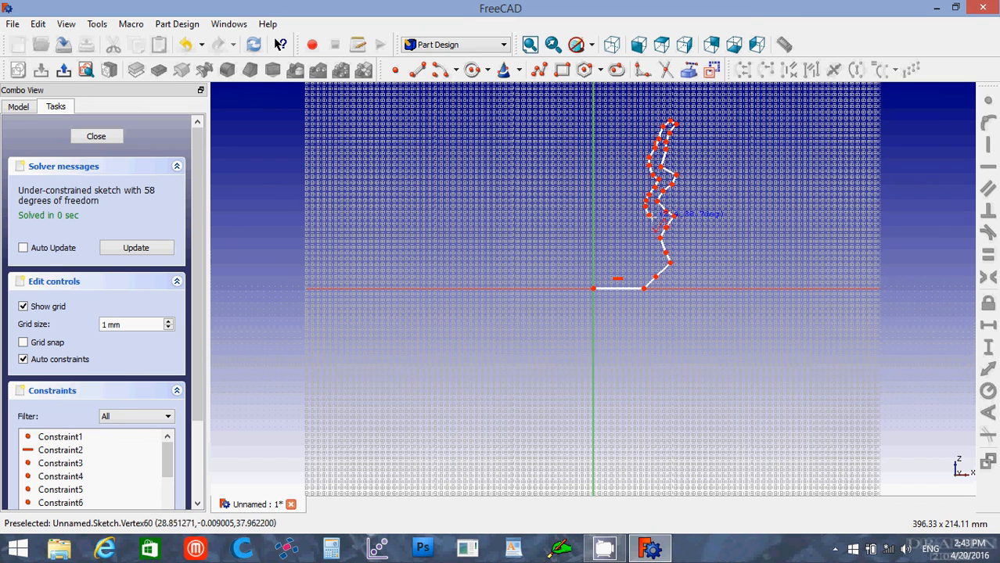
left_click(662, 230)
left_click(654, 228)
left_click(655, 234)
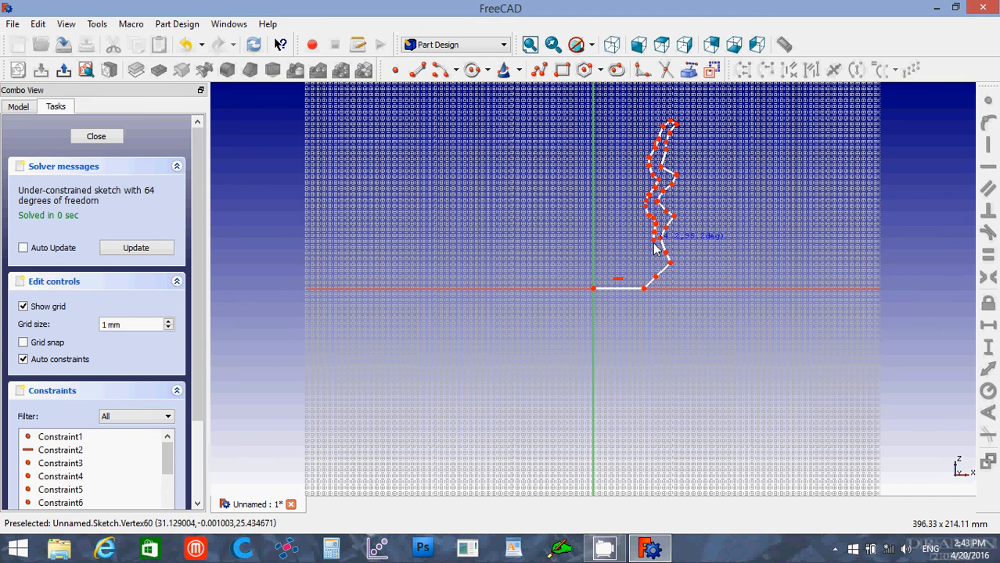
Step: Bring the inner wall around the lower bulge to the vertical axis at about 5 mm height and close the profile at the origin
left_click(658, 242)
left_click(658, 251)
left_click(654, 261)
left_click(657, 267)
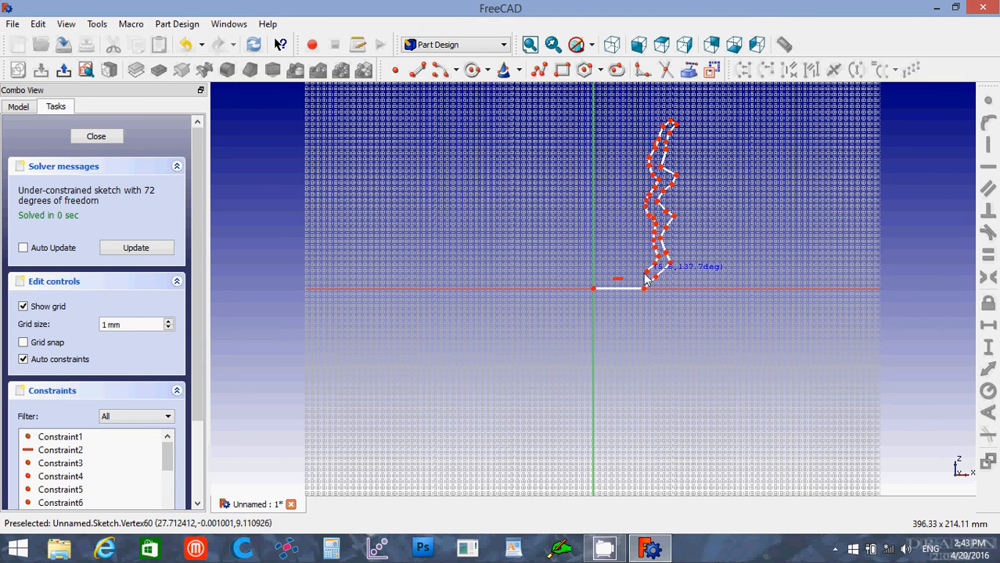
left_click(646, 275)
left_click(635, 282)
left_click(624, 285)
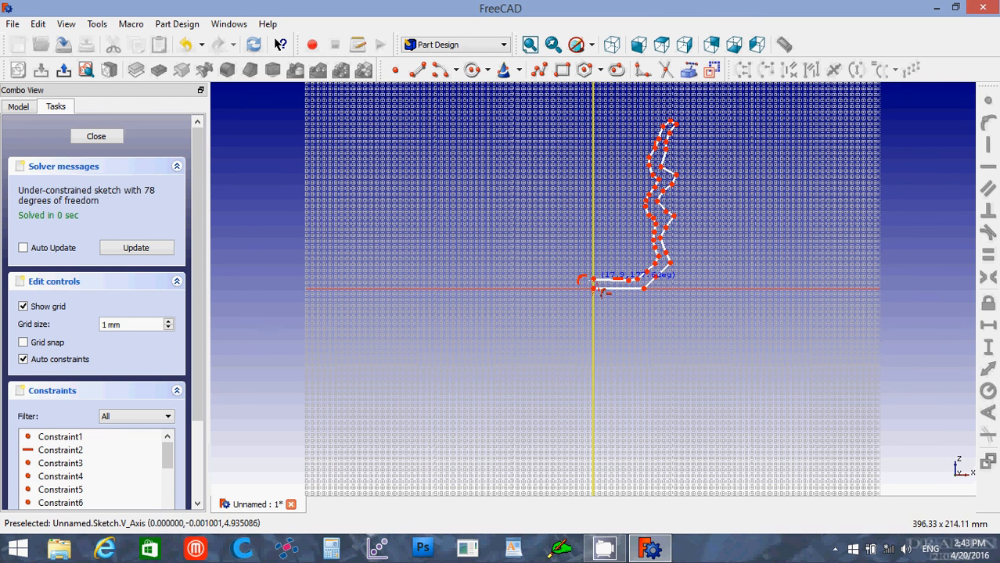
left_click(593, 280)
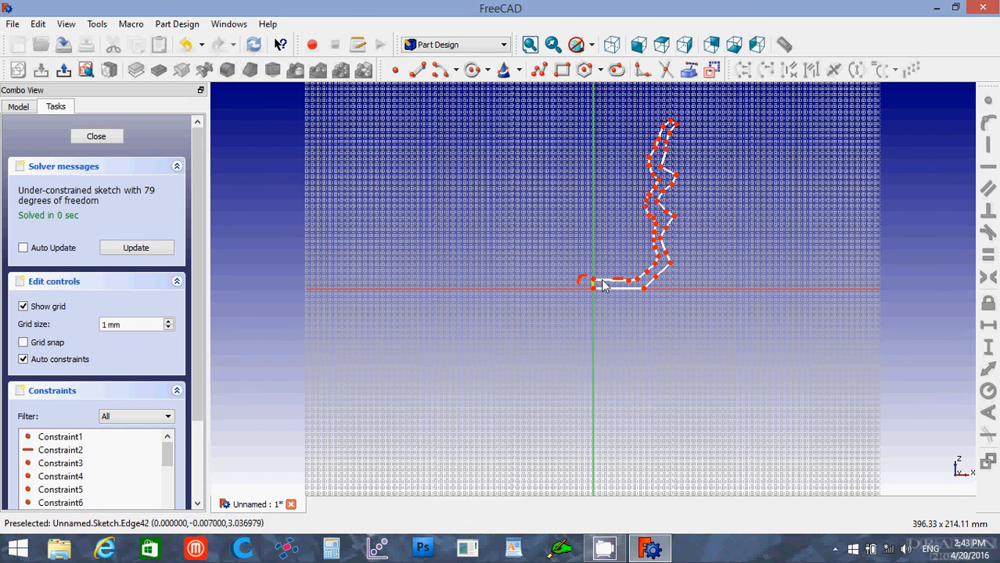
Step: Lower the inner floor's end on the vertical axis to about 4 mm and reposition the lower bulge's vertices to even out the wall
scroll(636, 352, "up", 5)
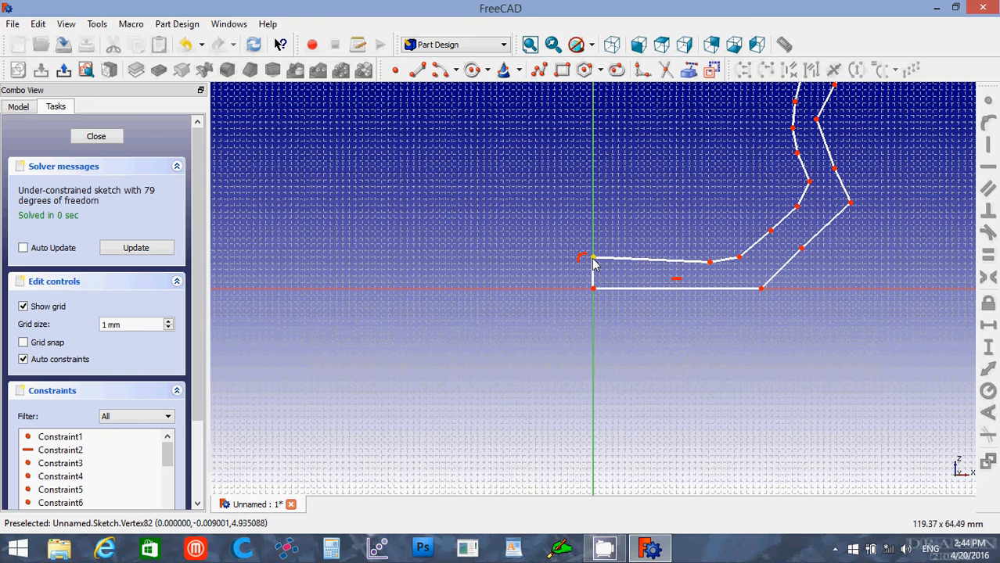
left_click_drag(593, 260, 595, 269)
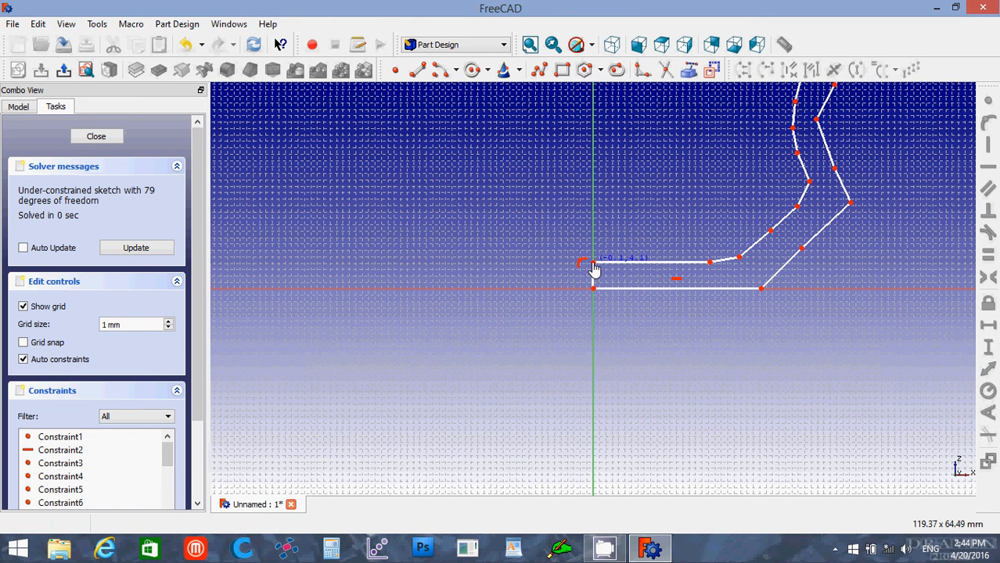
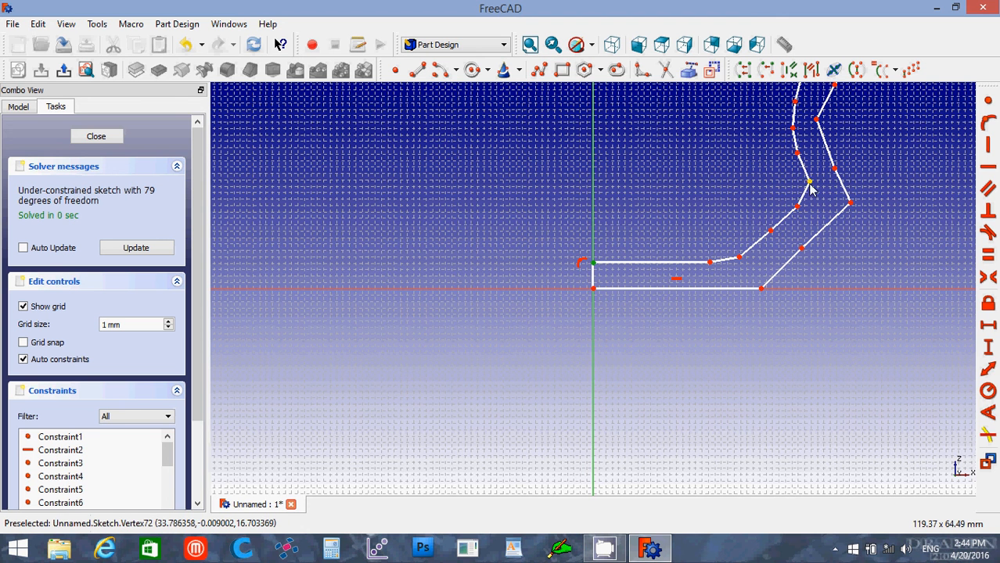
left_click_drag(809, 183, 838, 166)
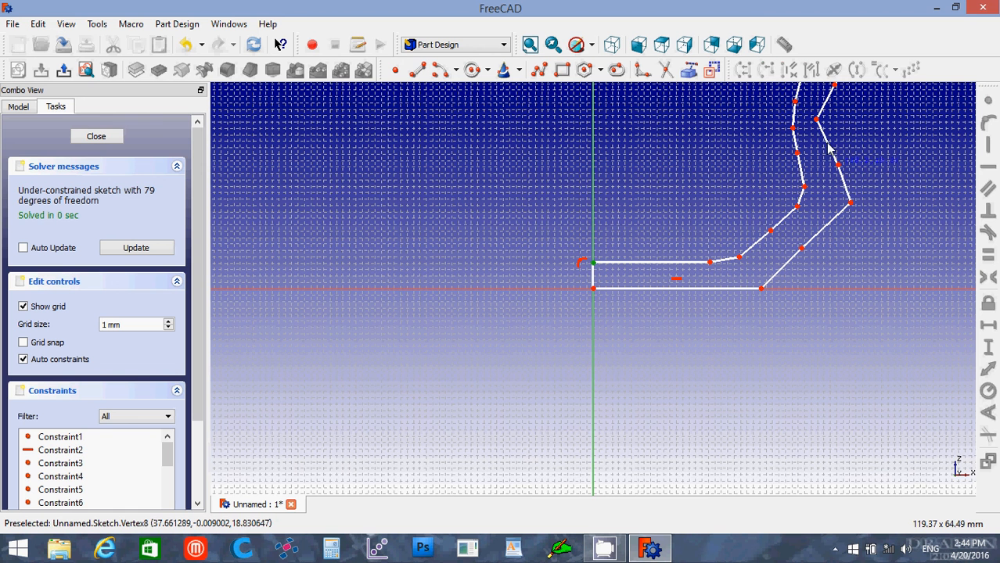
left_click_drag(816, 123, 823, 121)
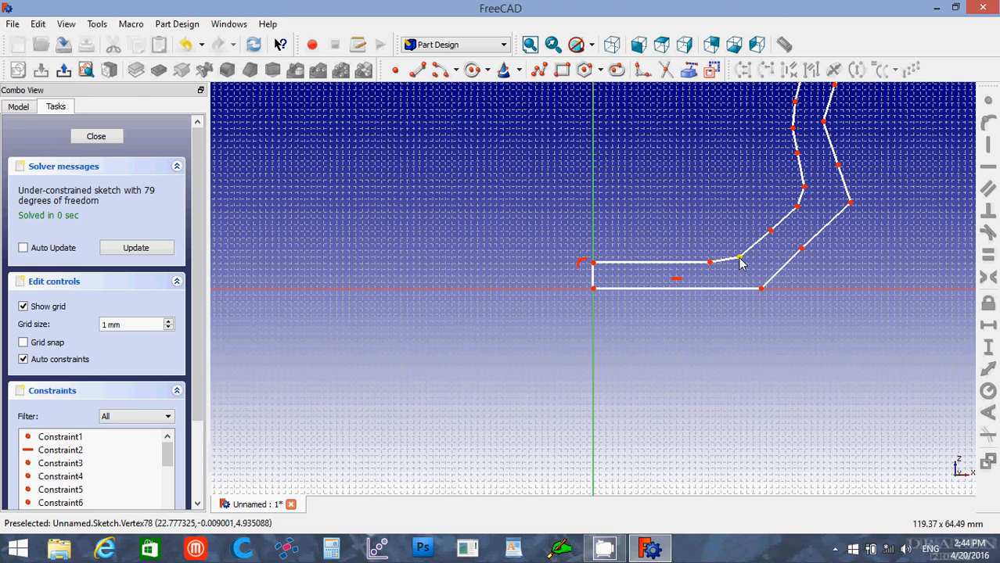
left_click_drag(739, 257, 776, 233)
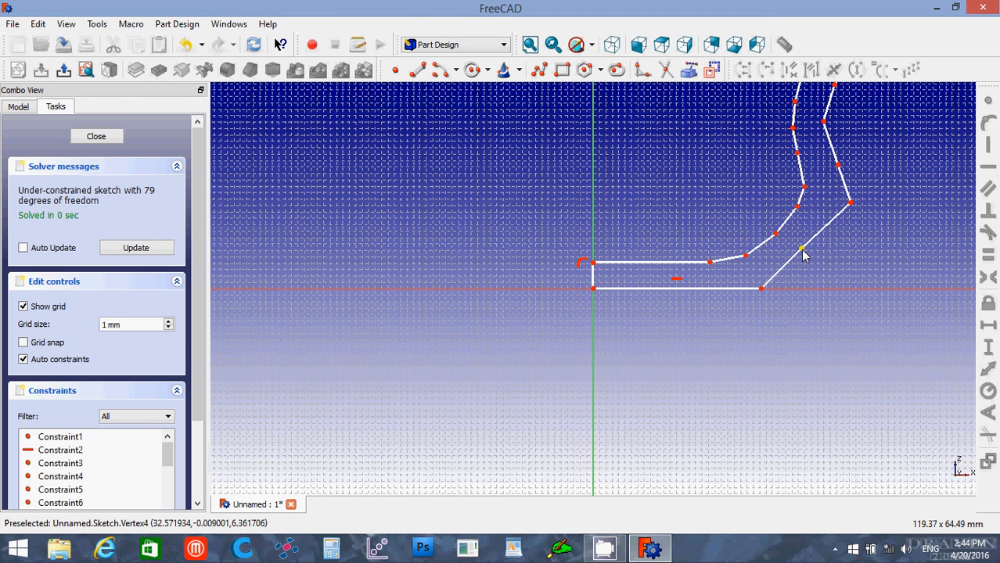
mouse_move(801, 252)
left_mouse_down()
mouse_move(814, 264)
mouse_move(814, 254)
left_mouse_up()
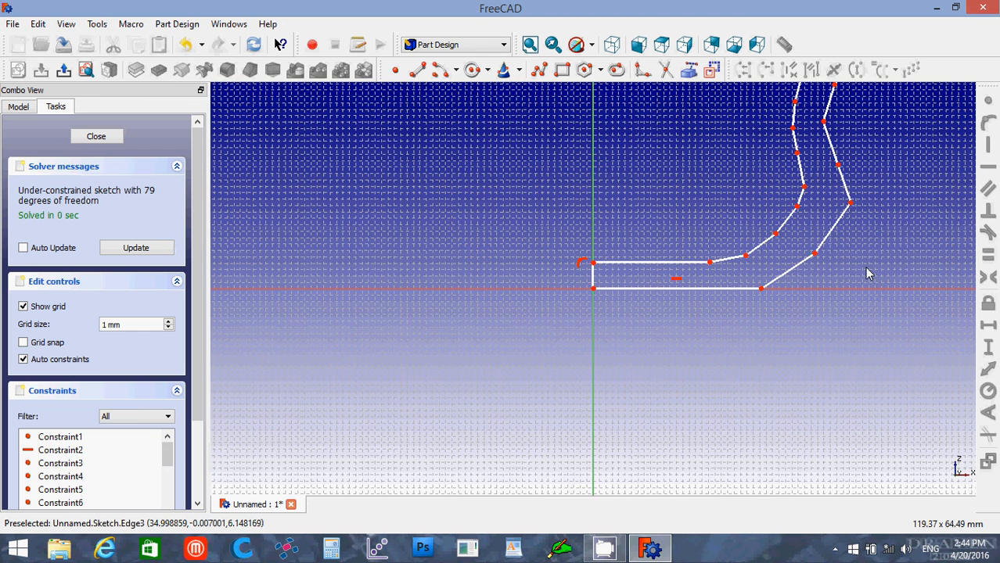
Step: Smooth the outer wall's middle bulge by moving its peak vertex inward and adjusting the vertices of the waists below and above it
key("Up")
key("Up")
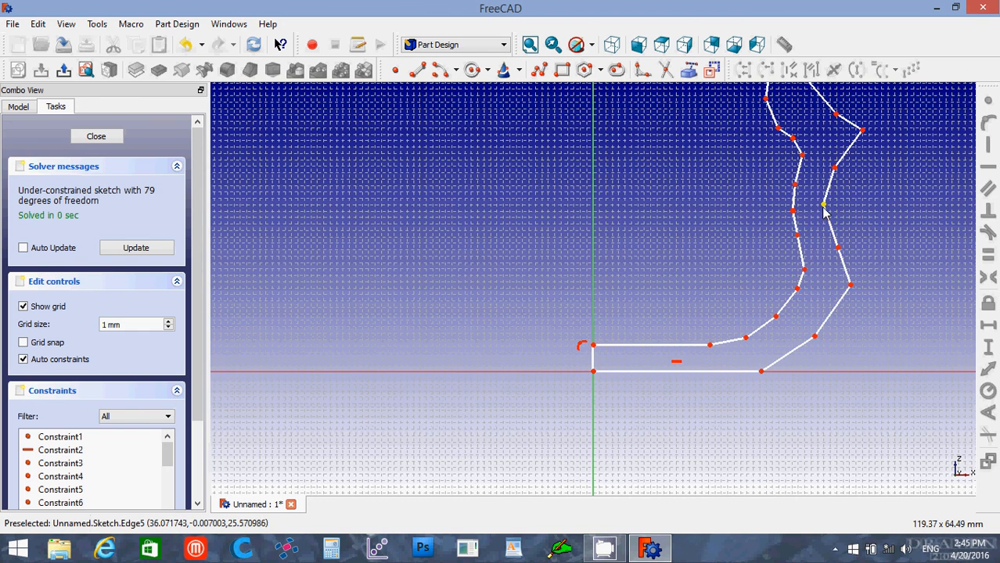
left_click_drag(825, 217, 827, 214)
key("Up")
key("Up")
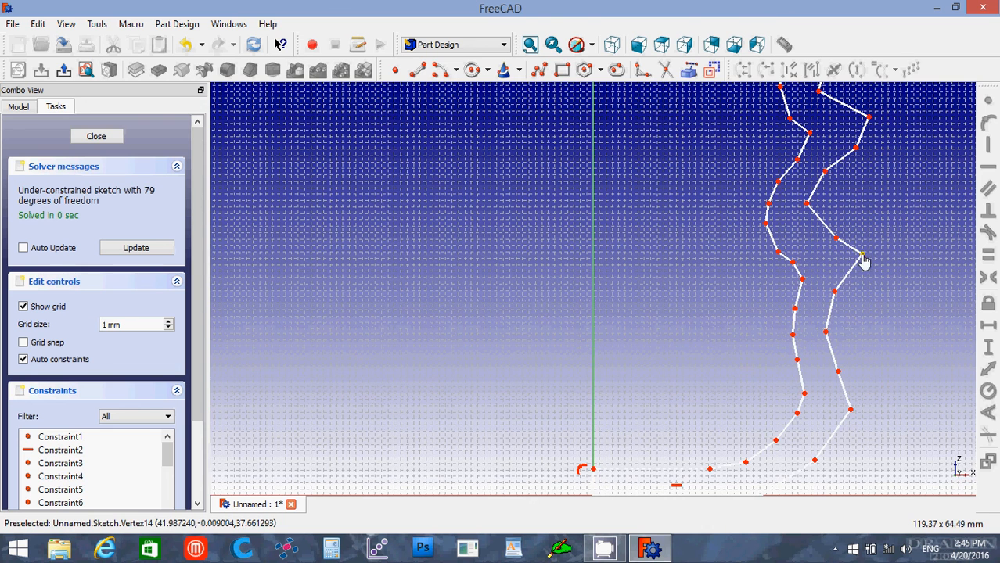
mouse_move(860, 255)
left_mouse_down()
mouse_move(851, 265)
mouse_move(811, 207)
left_mouse_up()
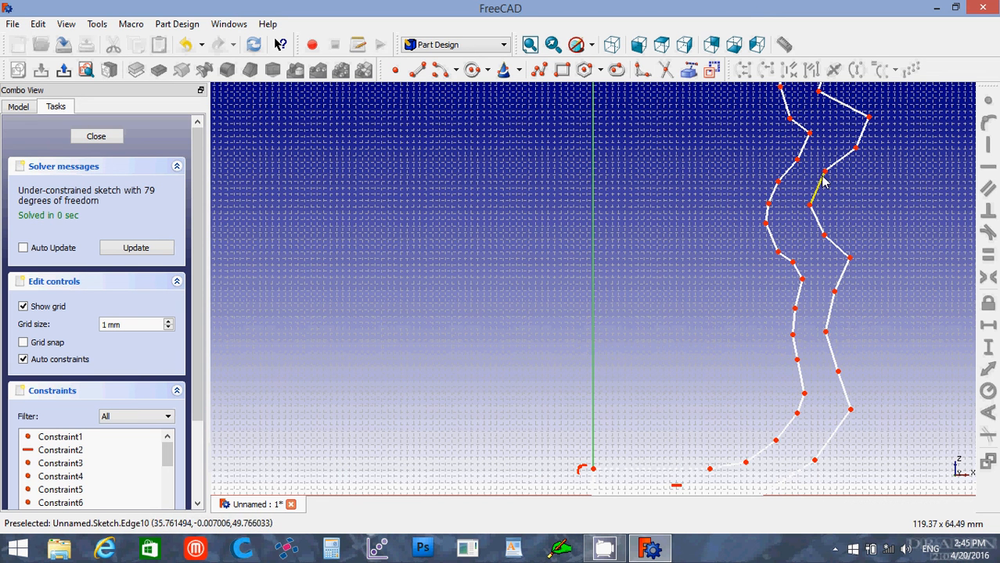
left_click_drag(825, 172, 832, 176)
Step: Soften the upper bulge by moving the inner and outer peak vertices inward and the outer waist vertex above it slightly outward
key("Up")
key("Up")
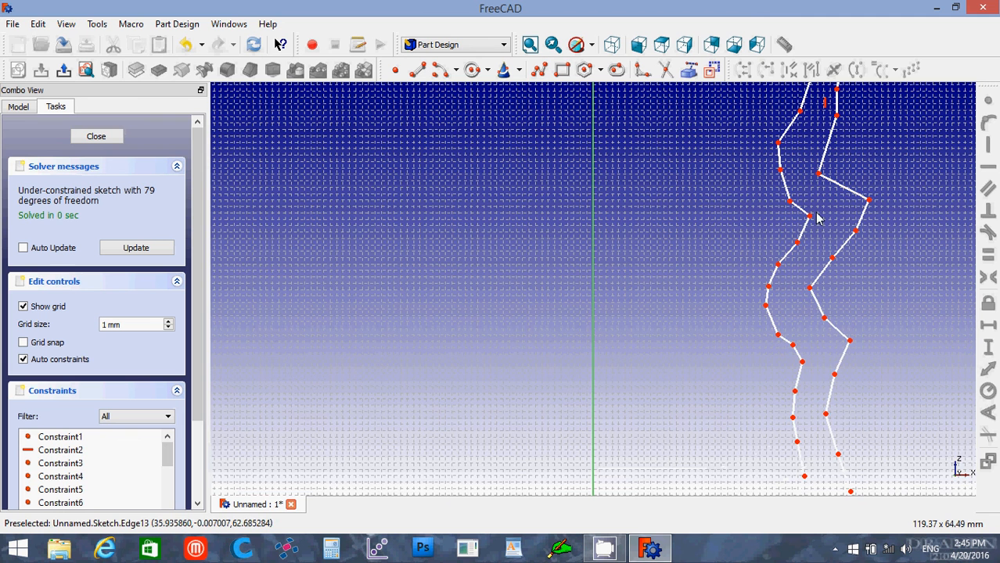
left_click_drag(809, 217, 805, 216)
mouse_move(870, 205)
left_mouse_down()
mouse_move(855, 212)
mouse_move(830, 174)
left_mouse_up()
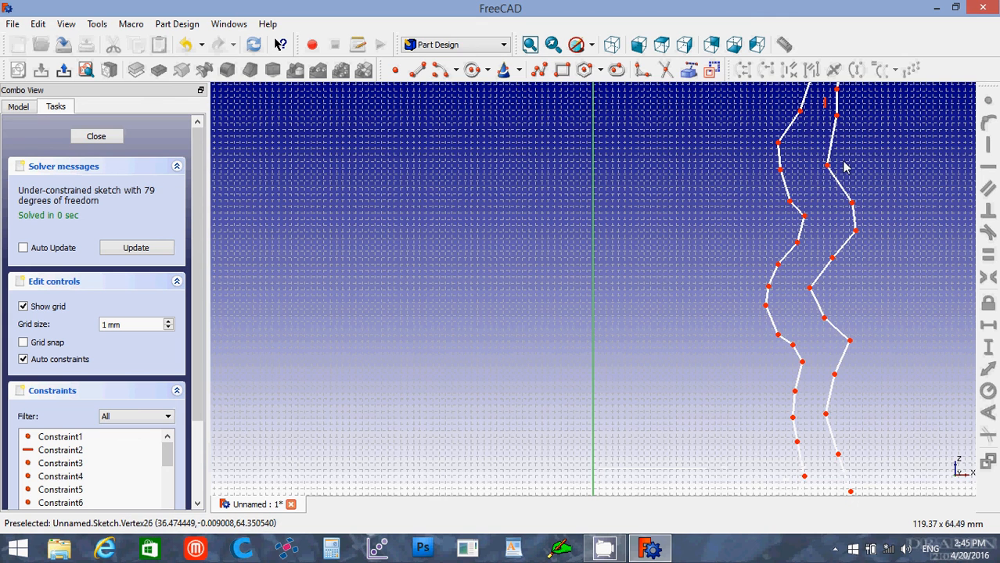
Step: Shift the vertical segment of the upper outer wall slightly inward and delete its vertical constraint
key("Down")
key("Down")
key("Down")
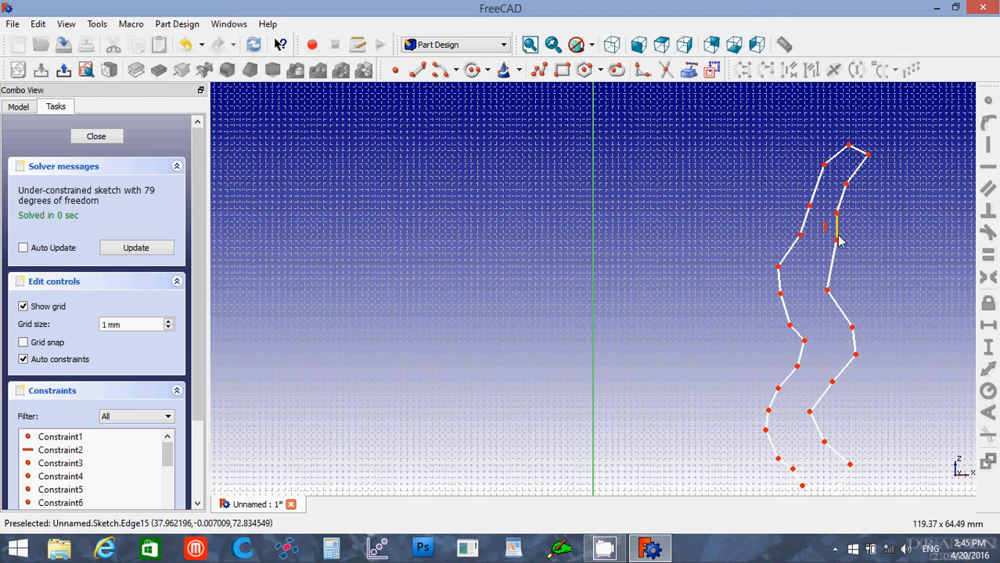
left_click_drag(837, 247, 830, 248)
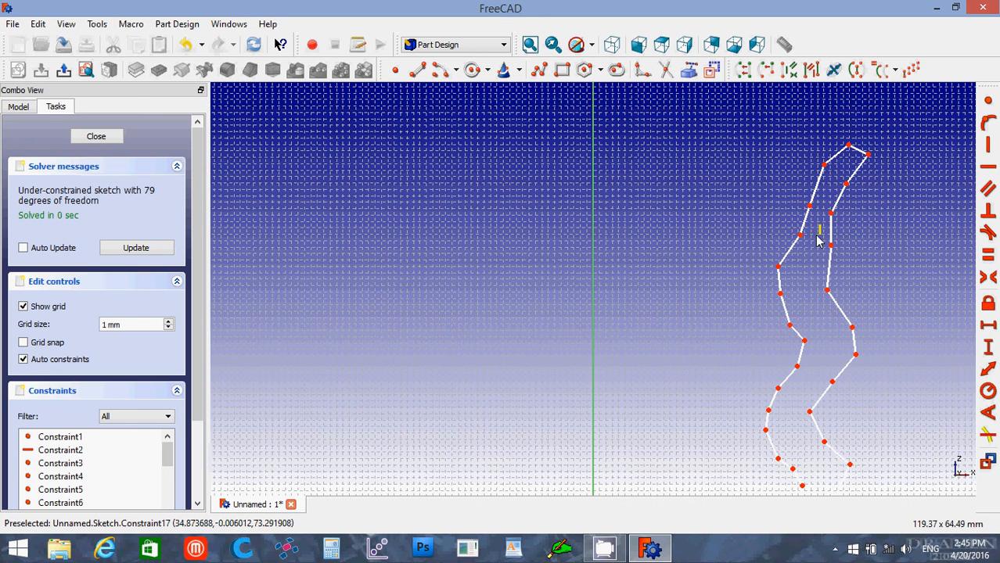
left_click(819, 230)
key("Delete")
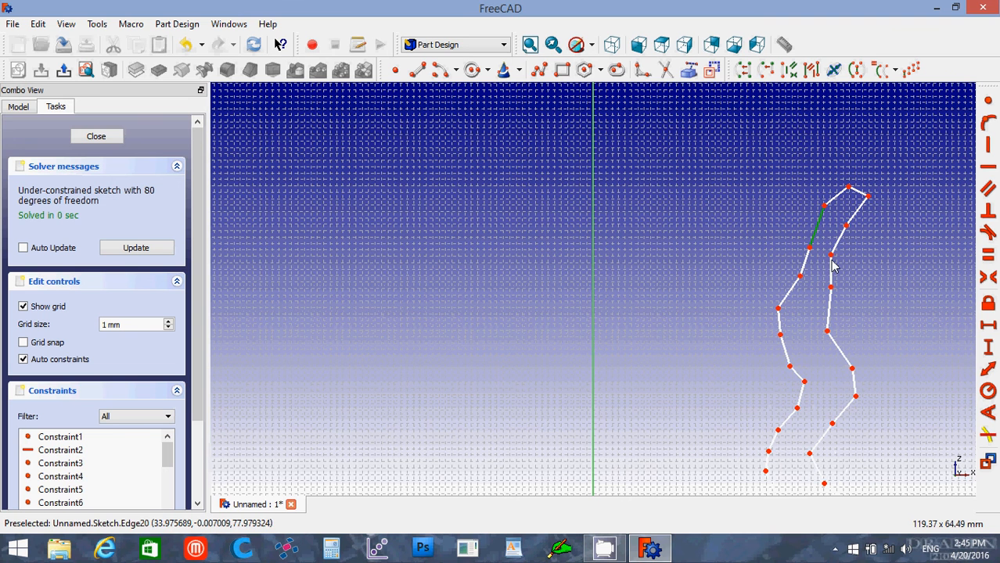
Step: Reposition the vertices near the rim, including the outer one to about (38, 76), and fillet the rim's outer corner
left_click_drag(834, 262, 837, 262)
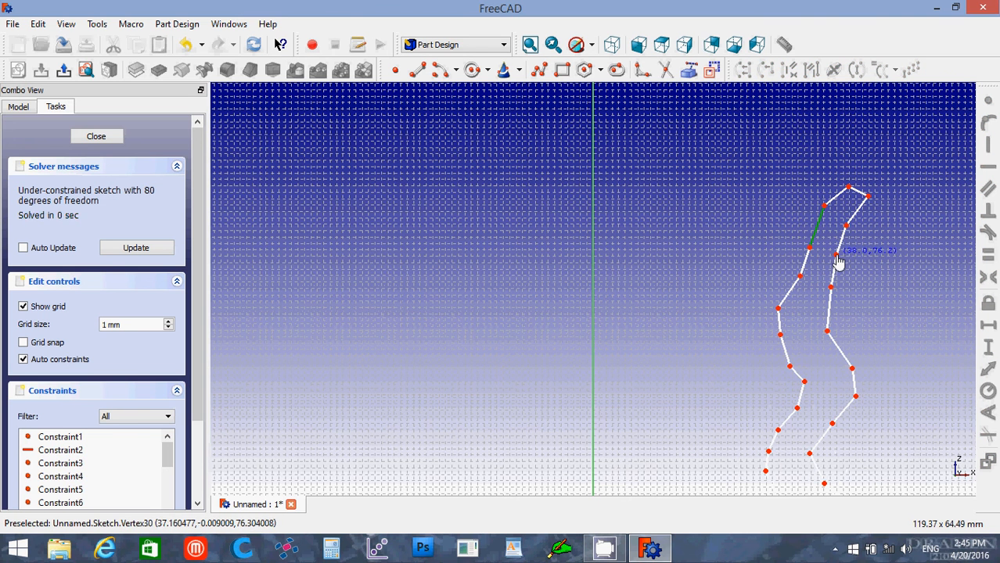
left_click_drag(847, 227, 842, 190)
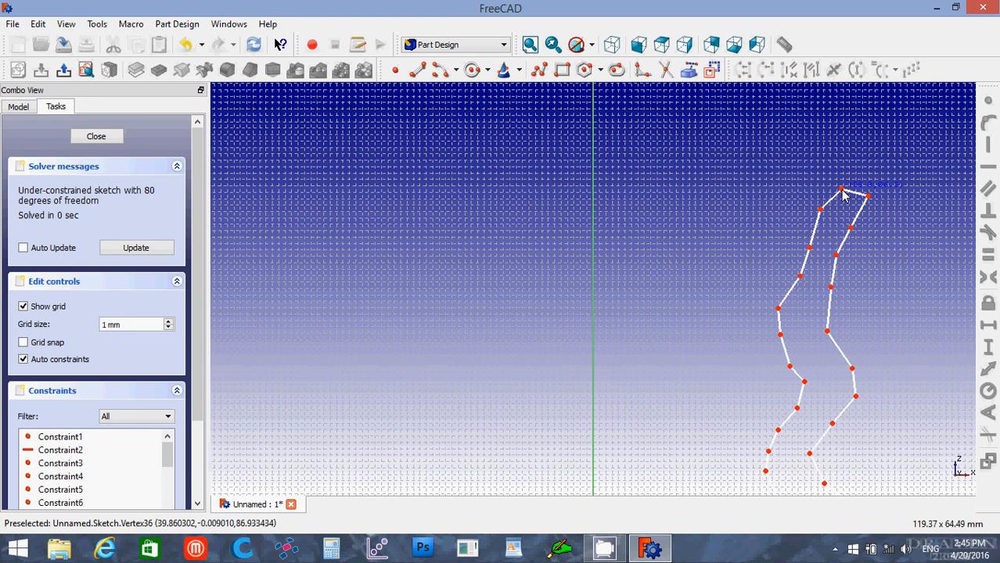
left_click(642, 69)
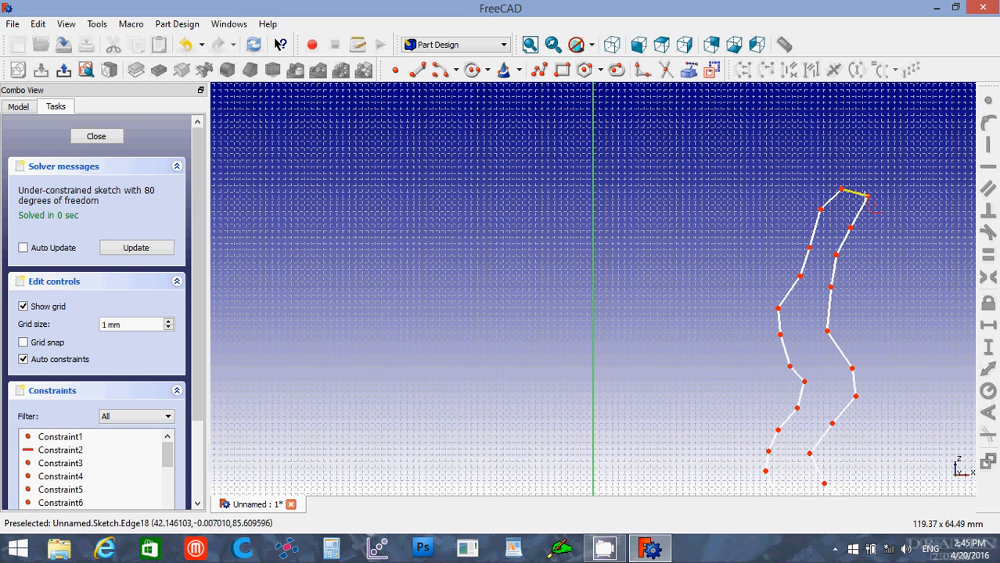
left_click(865, 197)
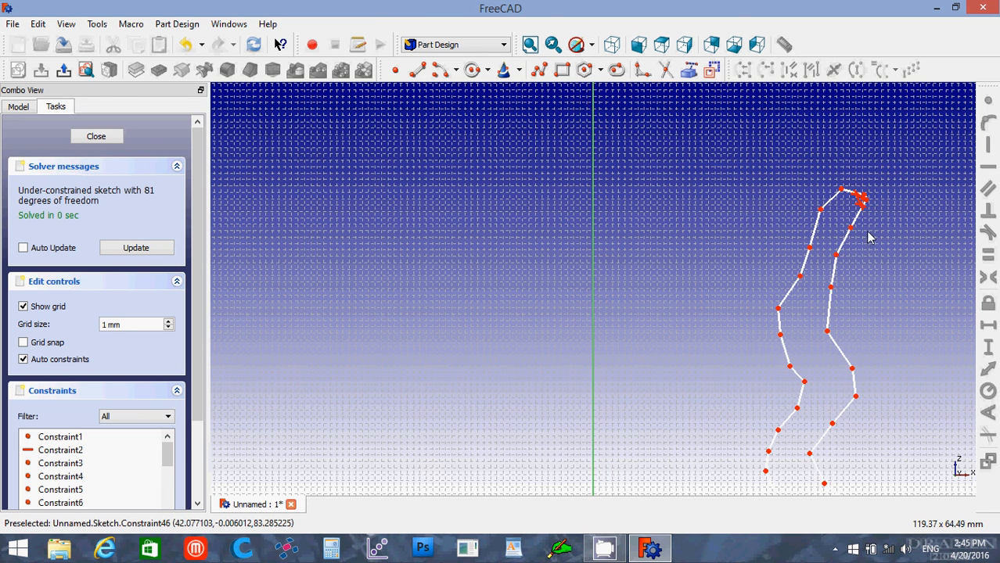
Step: Enlarge the fillet arc on the rim's outer corner by moving its end points further apart
scroll(866, 234, "up", 3)
scroll(867, 235, "down", 4)
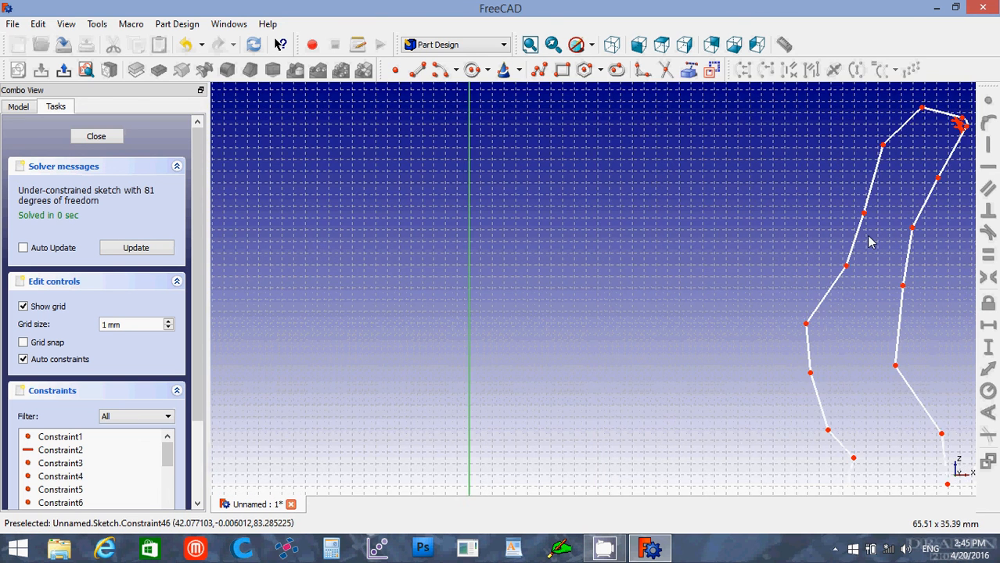
scroll(867, 239, "up", 6)
key("Left")
key("Left")
key("Left")
key("Left")
key("Left")
key("Left")
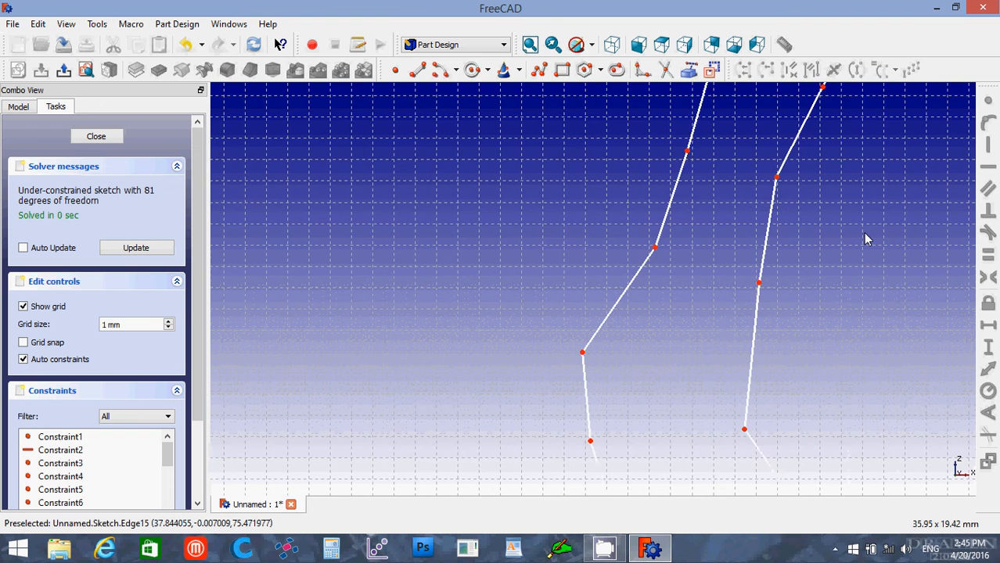
key("Down")
key("Down")
key("Down")
key("Down")
key("Down")
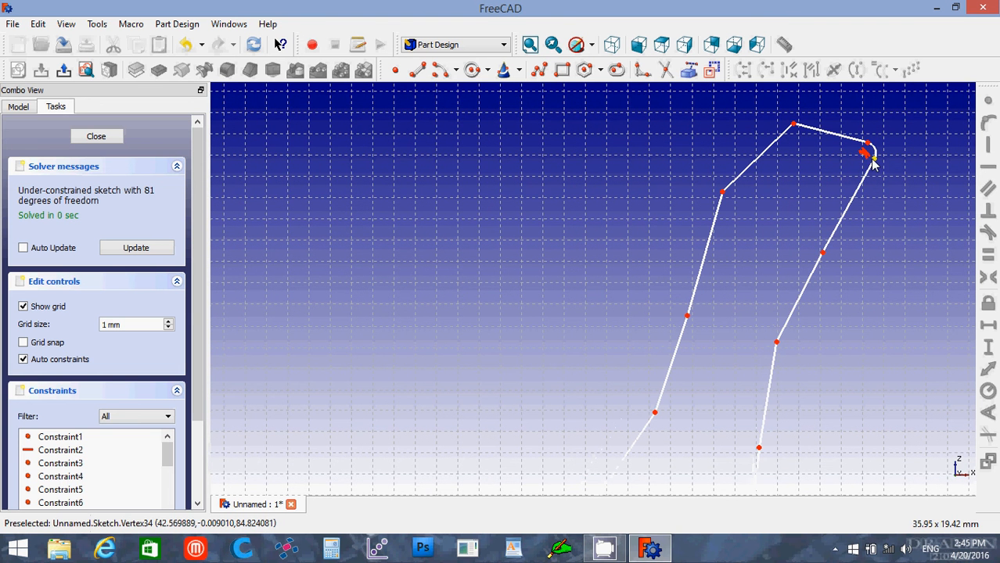
left_click_drag(869, 166, 855, 130)
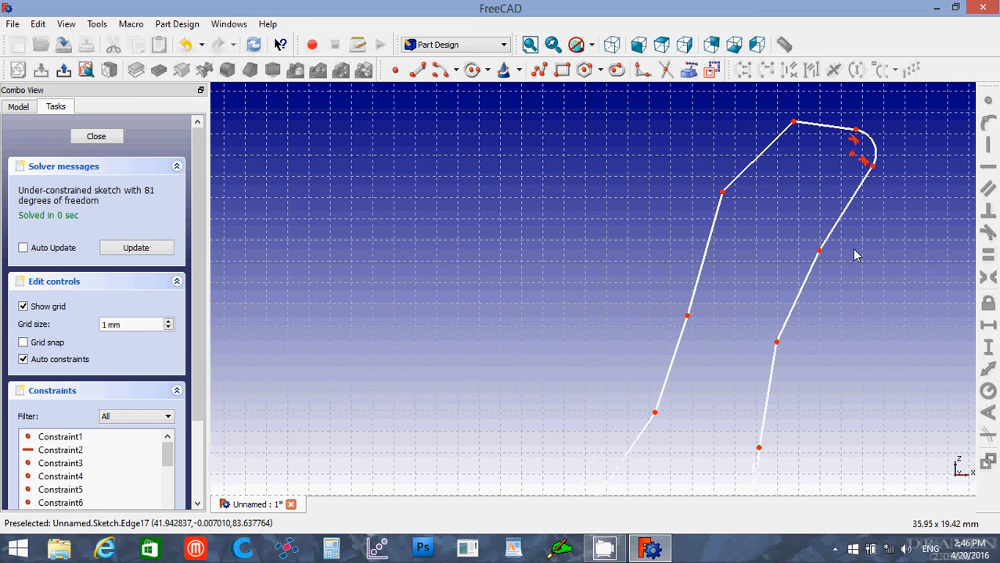
Step: Move the upper inner wall's vertices outward, from the bulge's peak to the waist below the rim, to follow the outer wall more closely
scroll(851, 253, "down", 5)
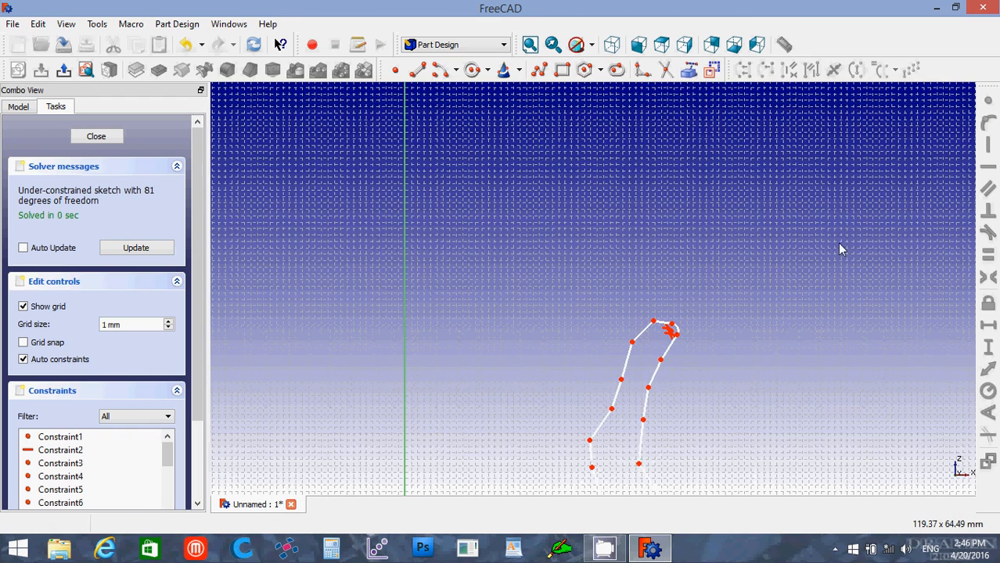
key("Up")
key("Up")
key("Up")
key("Up")
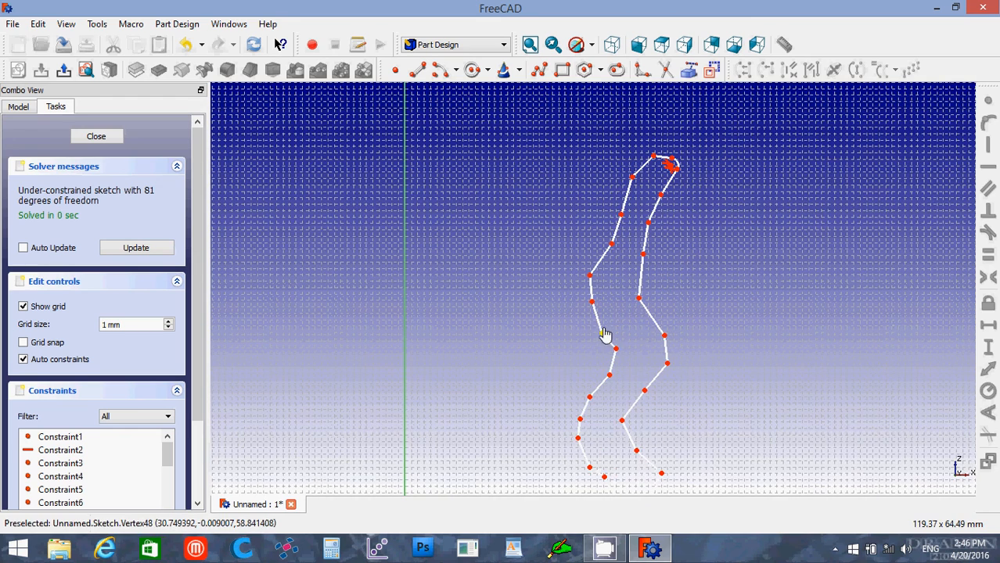
mouse_move(616, 349)
left_mouse_down()
mouse_move(626, 338)
mouse_move(620, 356)
mouse_move(637, 352)
mouse_move(598, 281)
mouse_move(607, 271)
left_mouse_up()
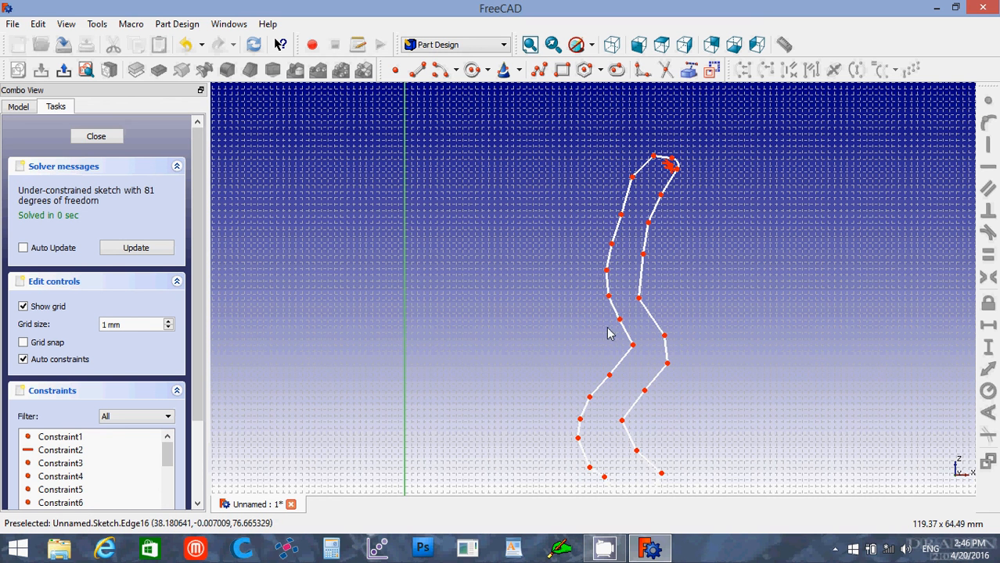
key("Down")
key("Down")
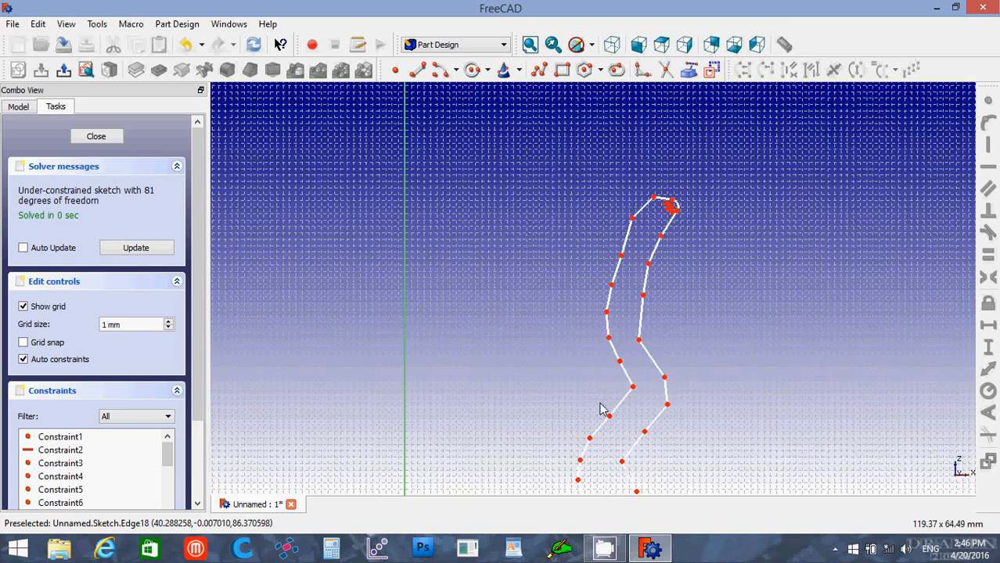
Step: Shift the inner wall's vertices at the mid-height dent slightly outward to round its curve
key("Up")
key("Up")
key("Up")
key("Up")
key("Up")
key("Up")
key("Up")
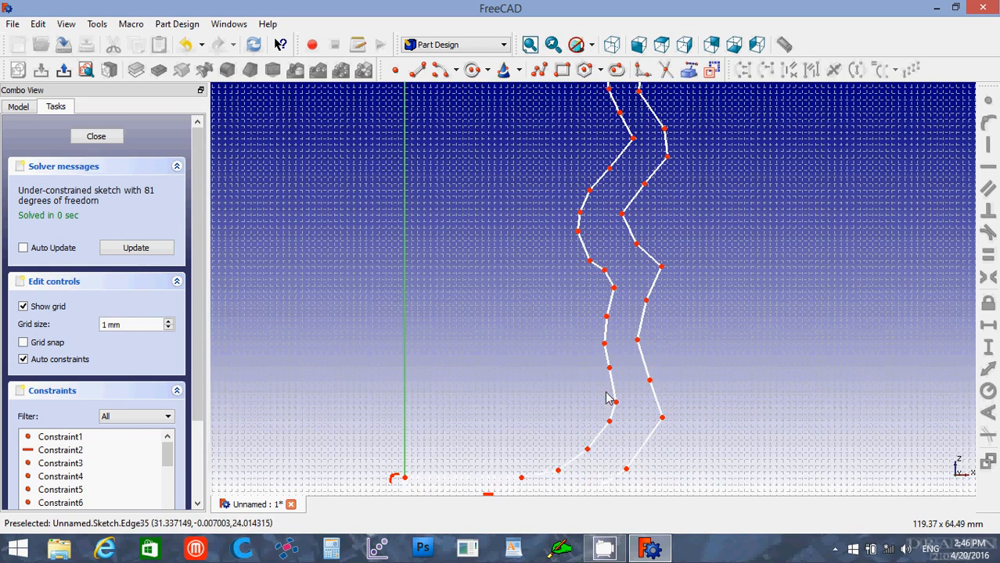
mouse_move(596, 270)
left_mouse_down()
mouse_move(594, 235)
mouse_move(578, 227)
mouse_move(585, 230)
mouse_move(584, 215)
left_mouse_up()
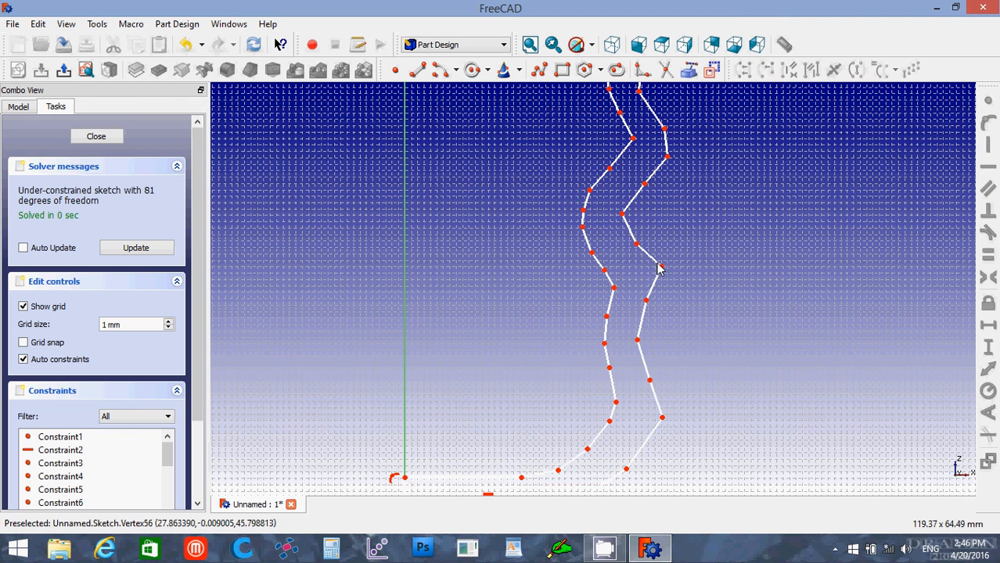
Step: Move the outer wall's protruding mid-height vertex inward to about (38.3, 36.4)
key("Down")
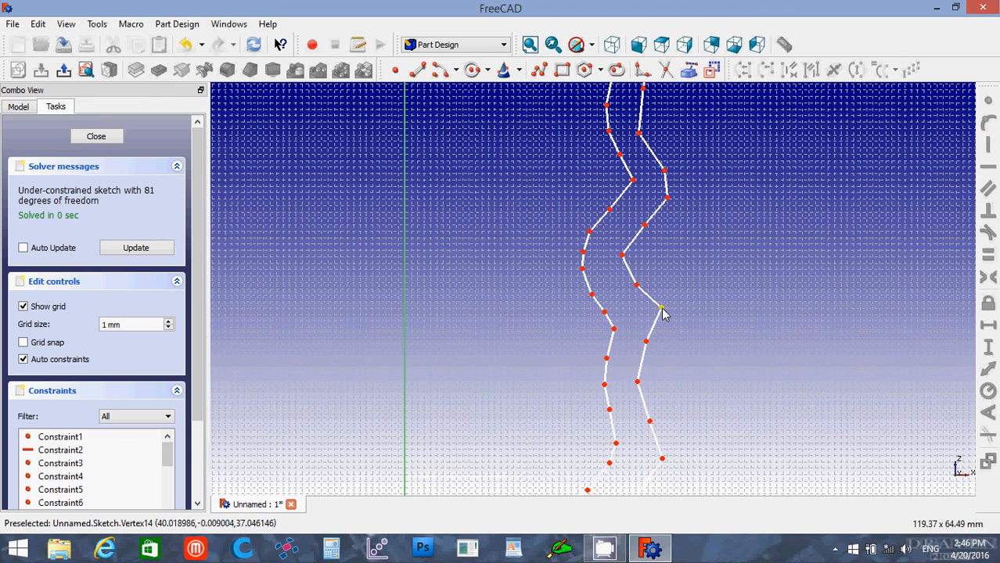
left_click_drag(661, 308, 650, 313)
key("Down")
key("Down")
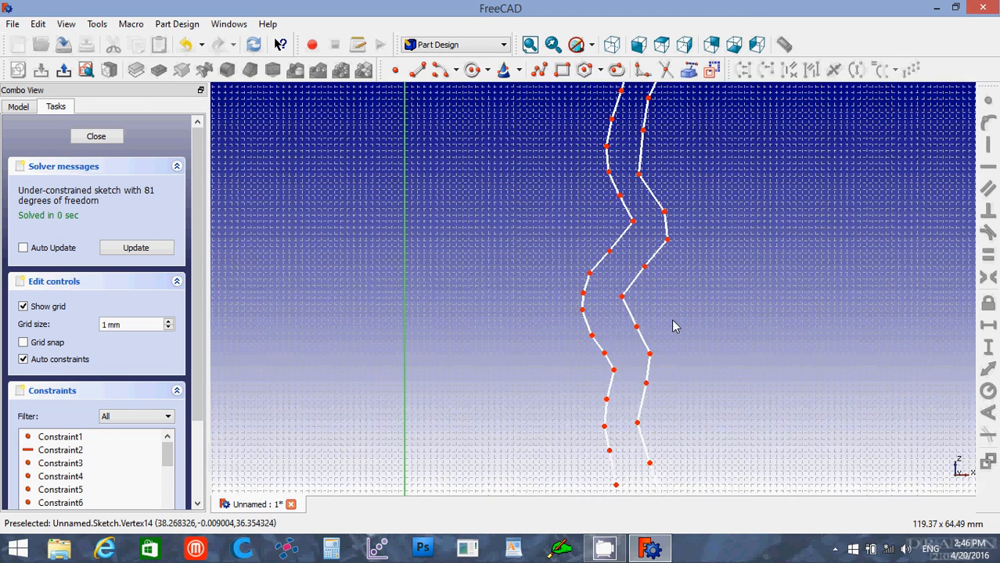
Step: Move the protruding vertex of the outer wall just above the base inward to even out the wall thickness
key("Up")
key("Up")
key("Up")
key("Up")
key("Up")
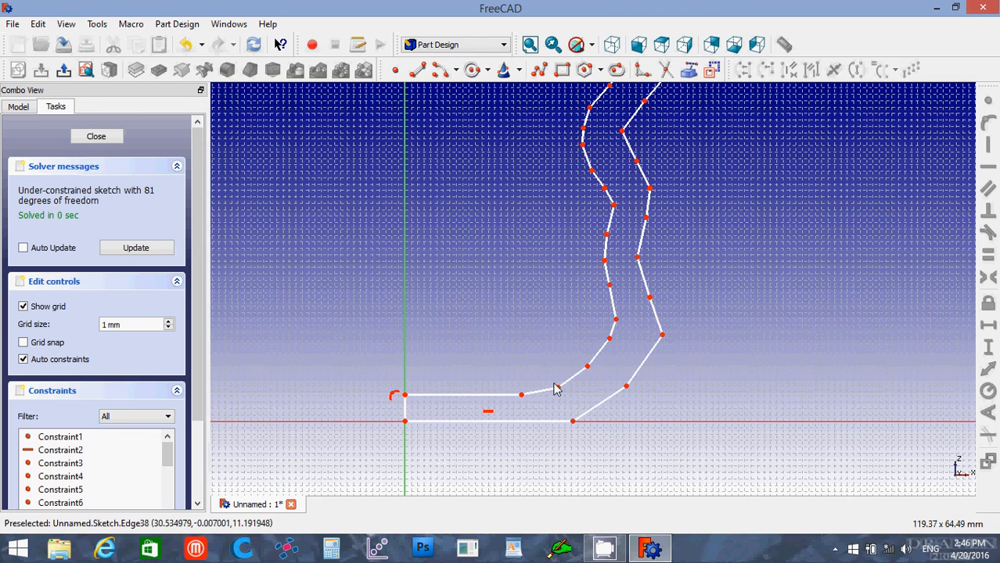
key("Down")
key("Up")
scroll(552, 374, "down", 4)
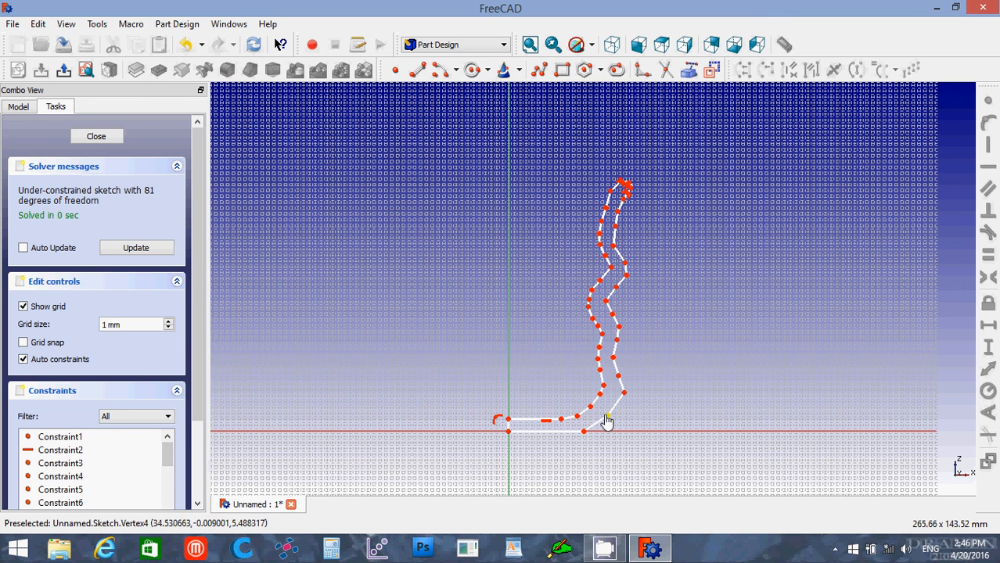
left_click_drag(624, 394, 614, 398)
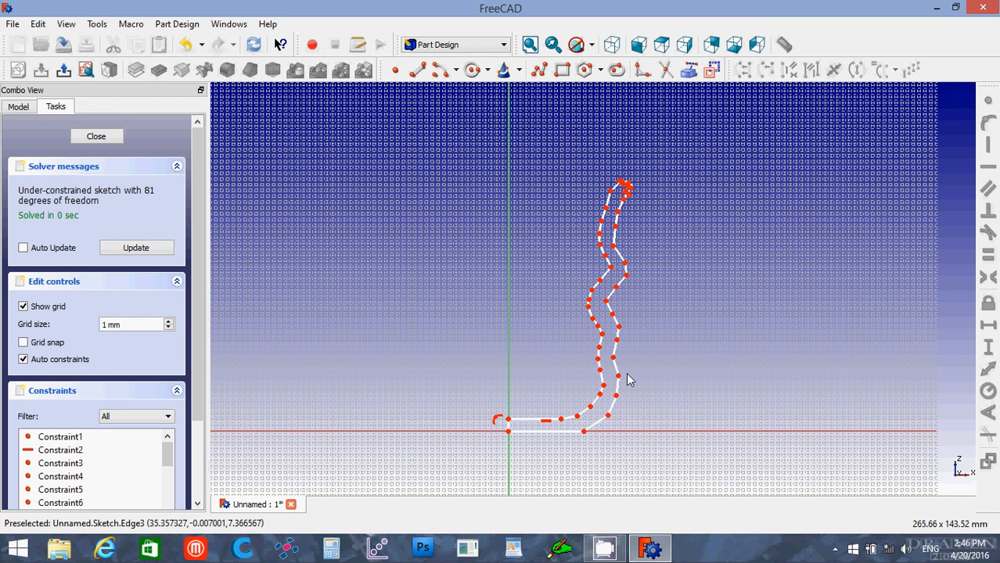
Step: Close the sketch, revolve it 360° around the vertical sketch axis, and inspect the resulting vase
left_click(99, 139)
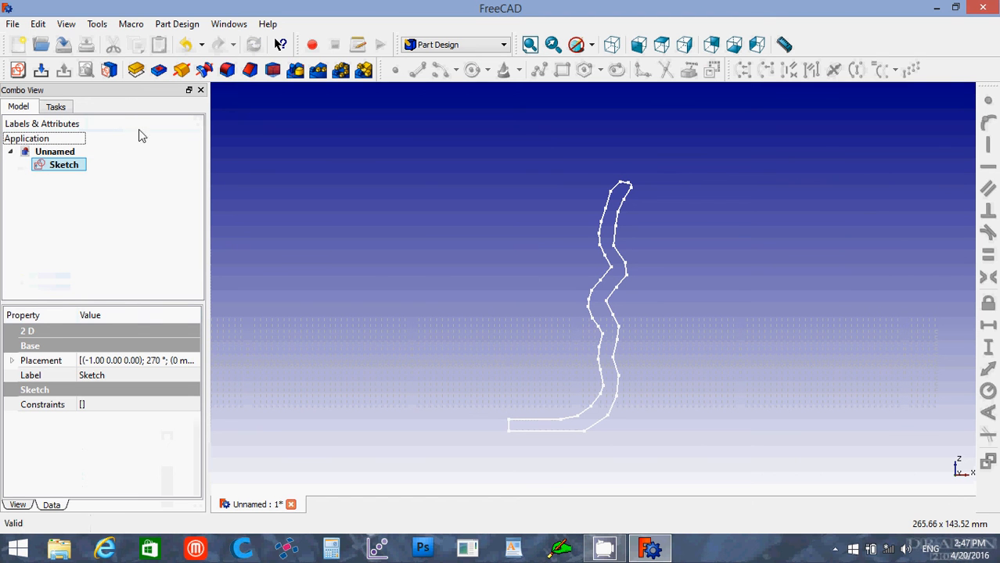
left_click(181, 69)
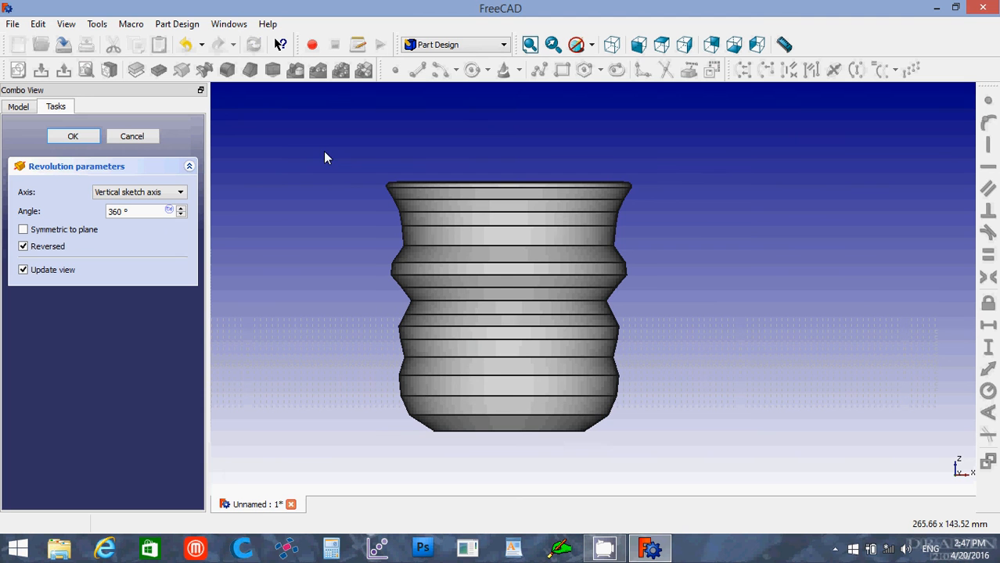
left_click(73, 139)
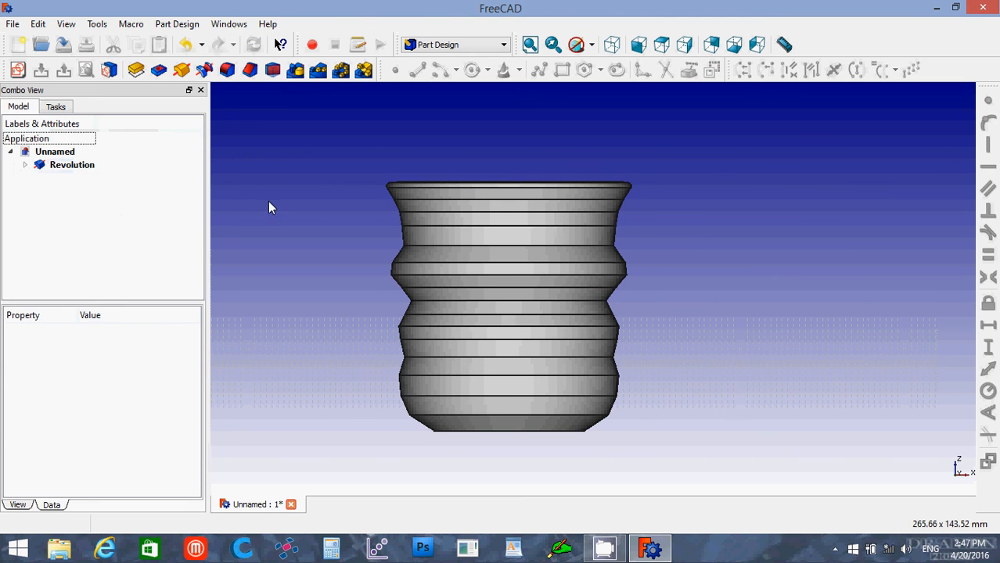
key("Down")
key("Down")
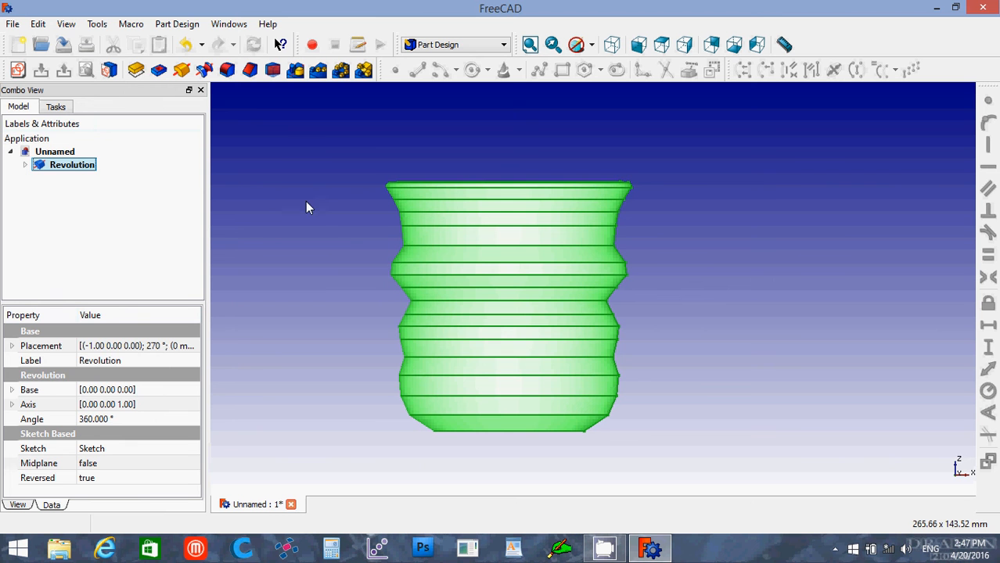
left_click(294, 184)
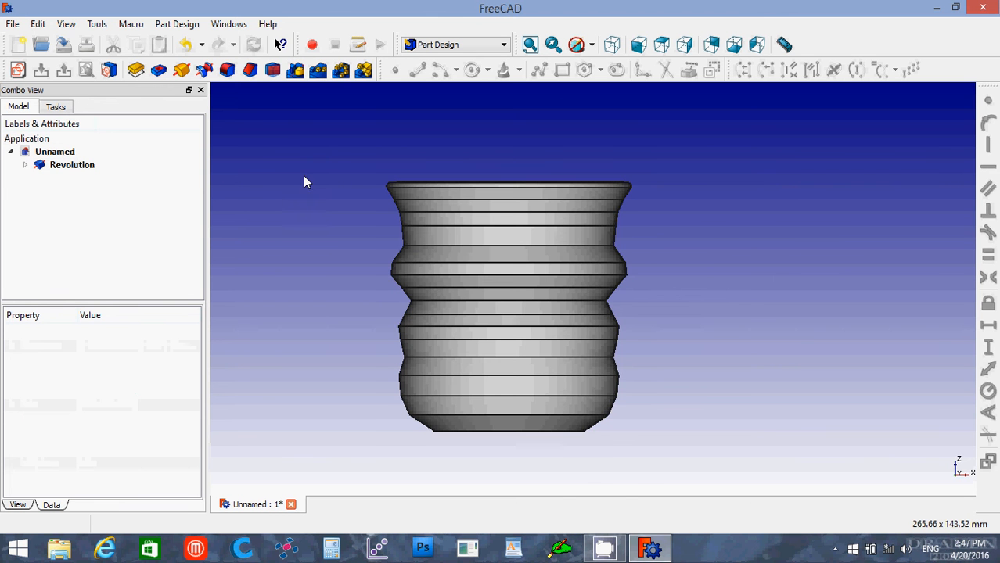
middle_click_drag(304, 179, 358, 222)
left_click(464, 238)
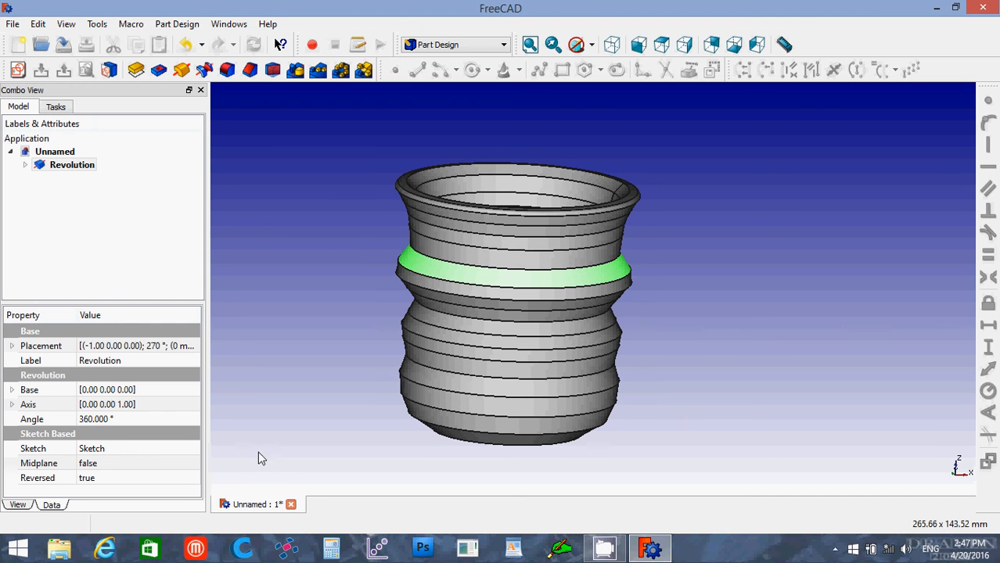
Step: Save the document as Vase in the _STL Files folder
left_click(6, 26)
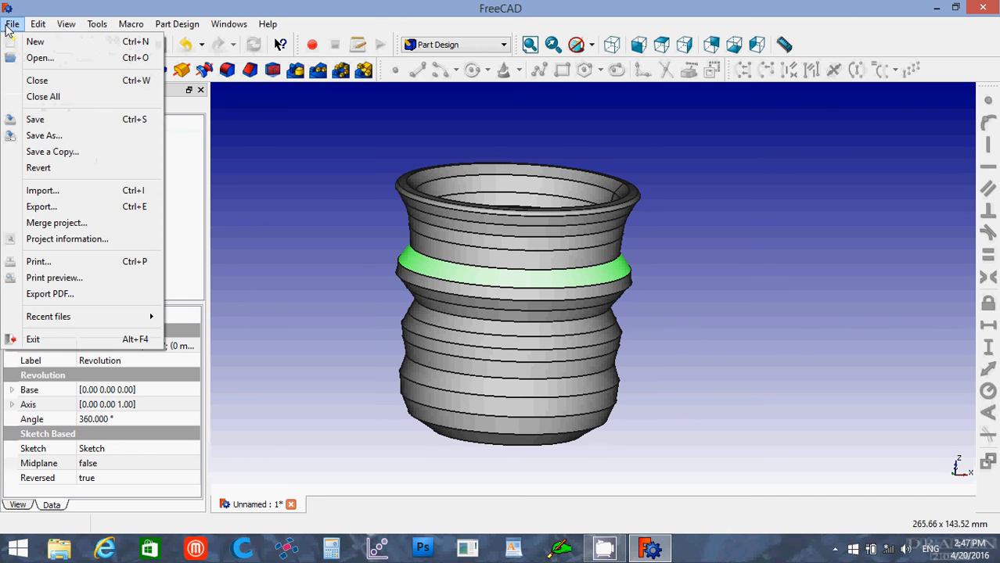
left_click(67, 121)
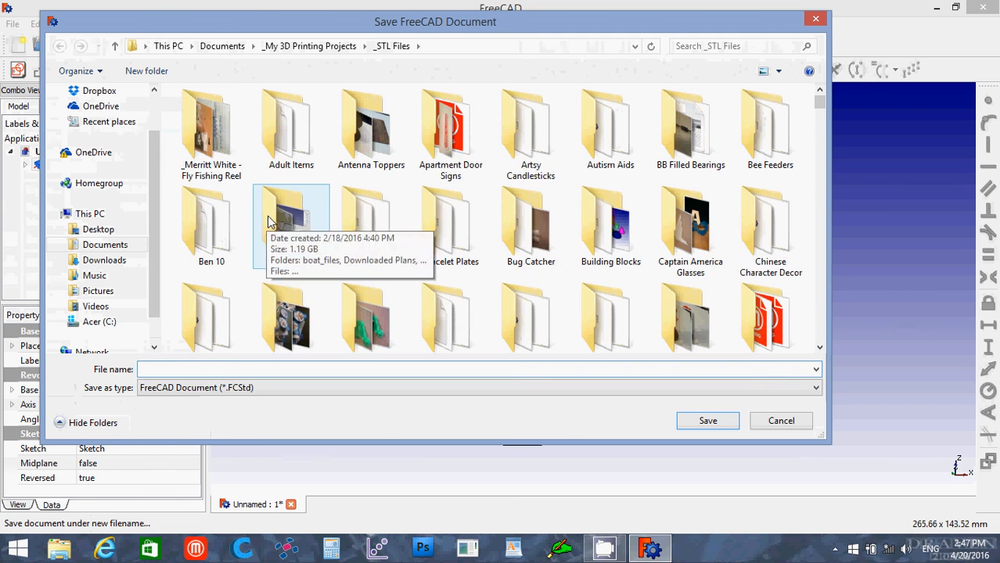
type("Vase")
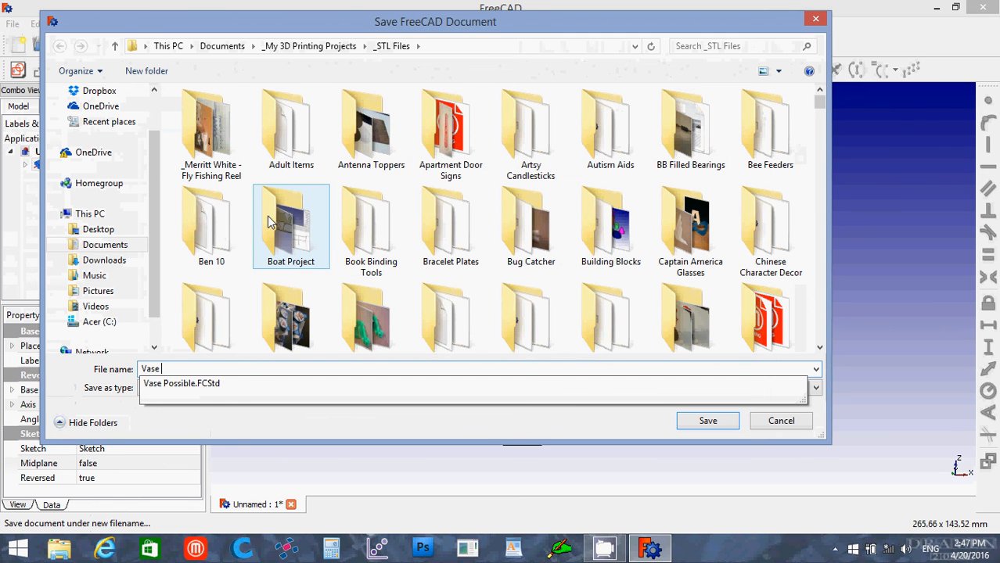
key("BackSpace")
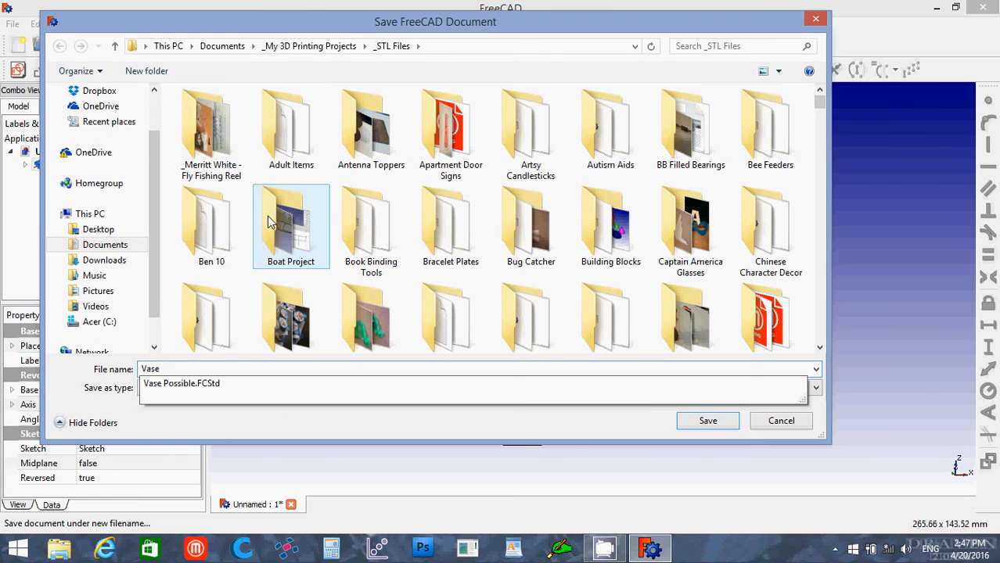
key("Return")
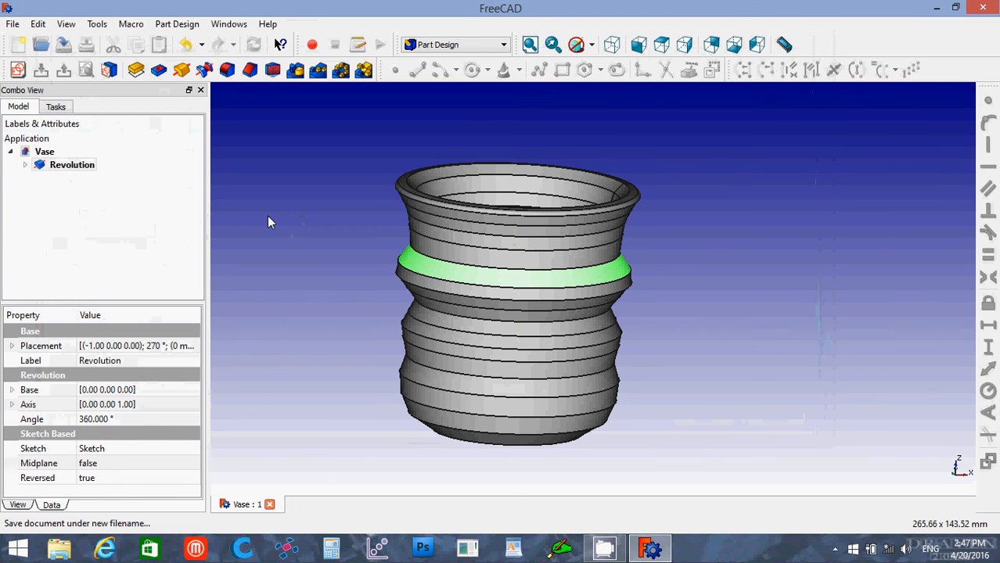
Step: Export the revolved body as an STL mesh named Vase in the _STL Files folder
left_click(51, 165)
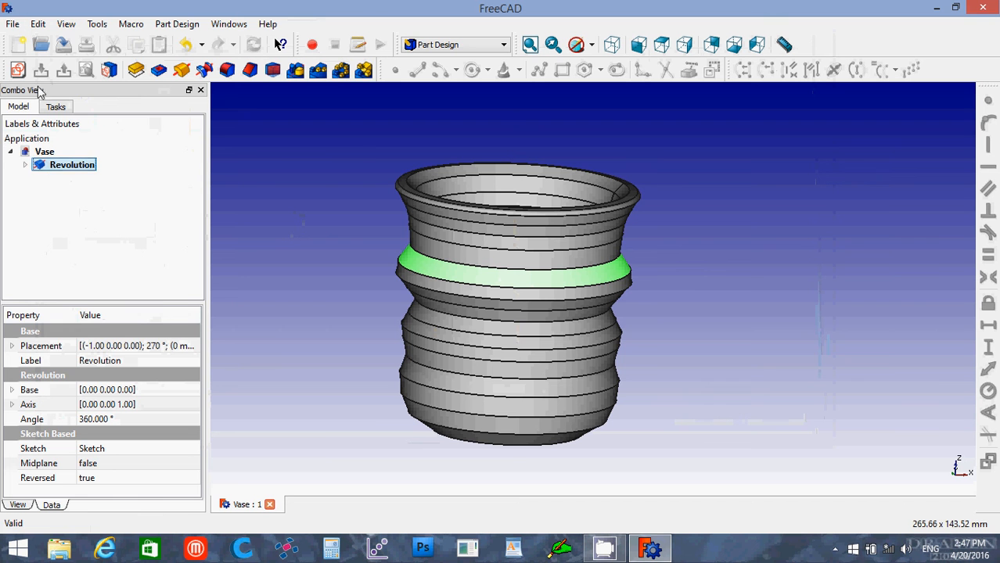
left_click(12, 24)
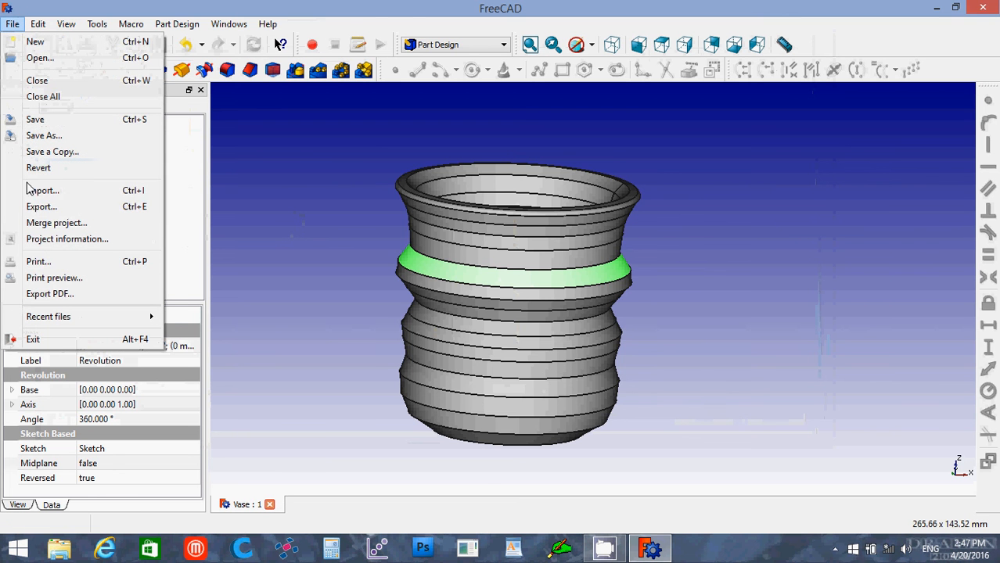
left_click(47, 217)
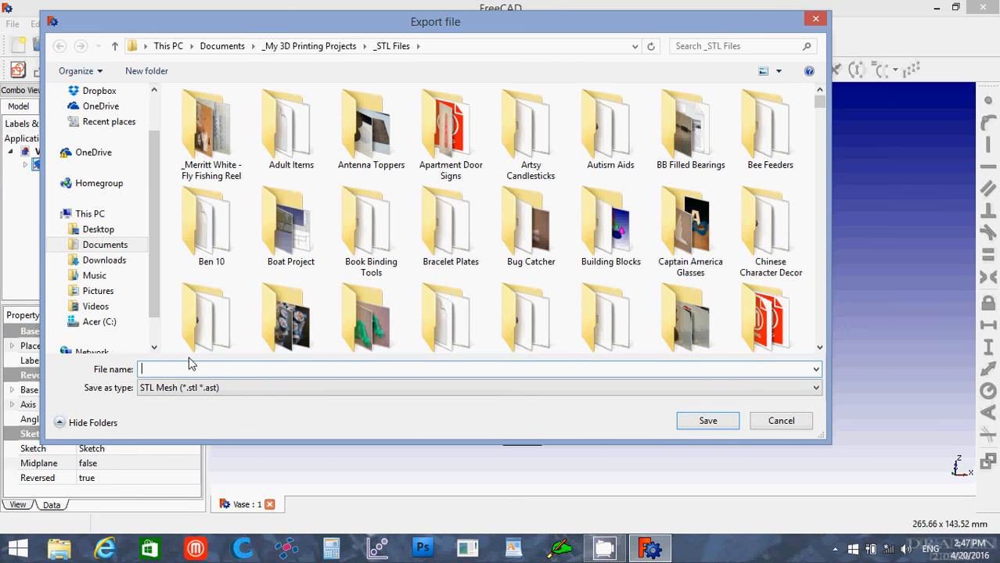
type("Vase")
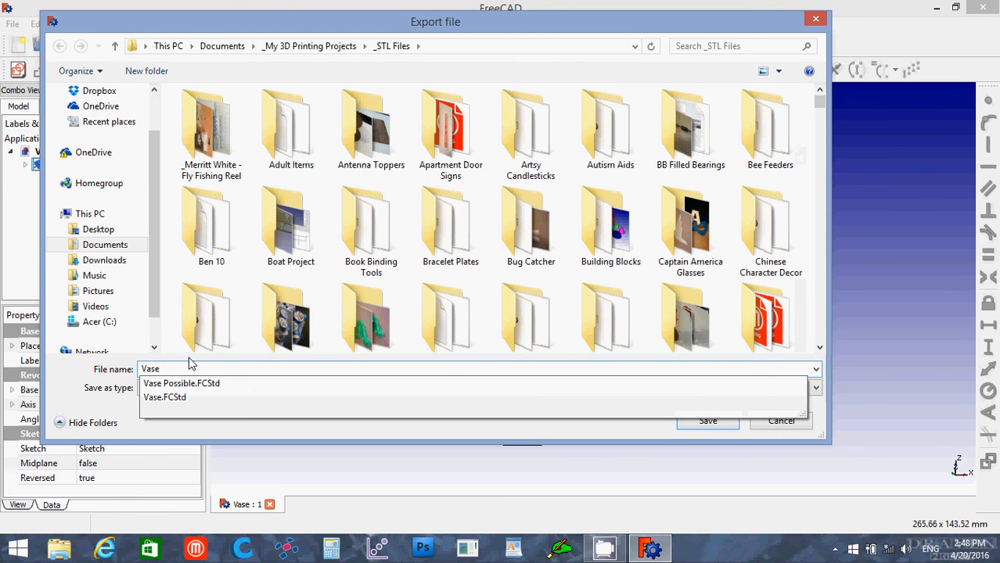
key("Return")
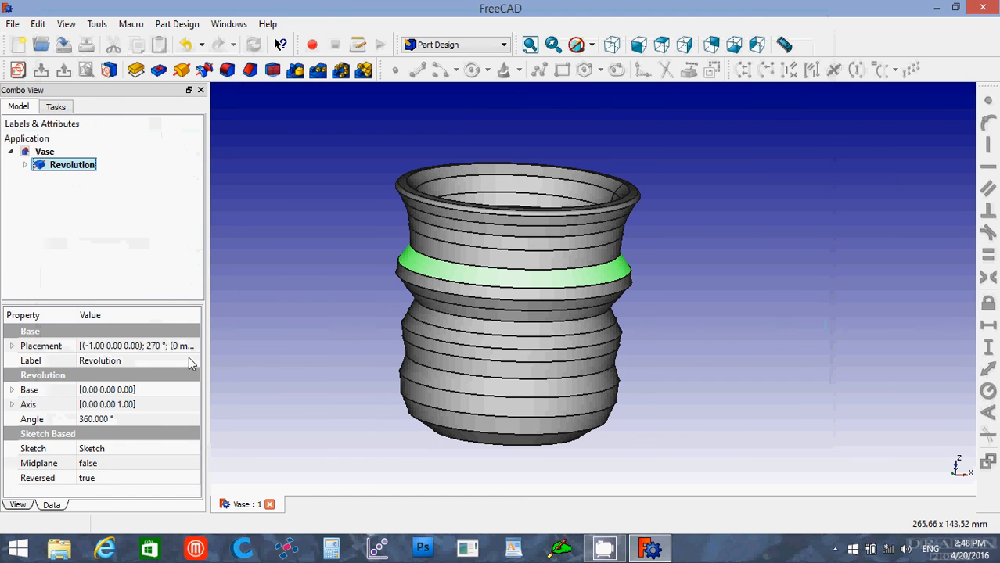
Step: Close the vase document, switch to netfabb Basic, accept its terms of usage and postpone the registration
left_click(269, 504)
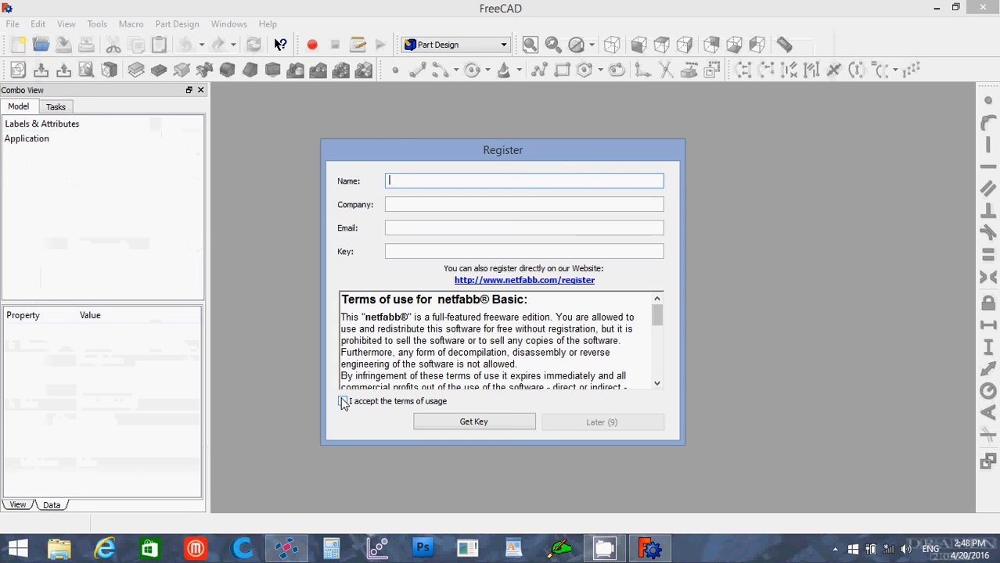
left_click(342, 401)
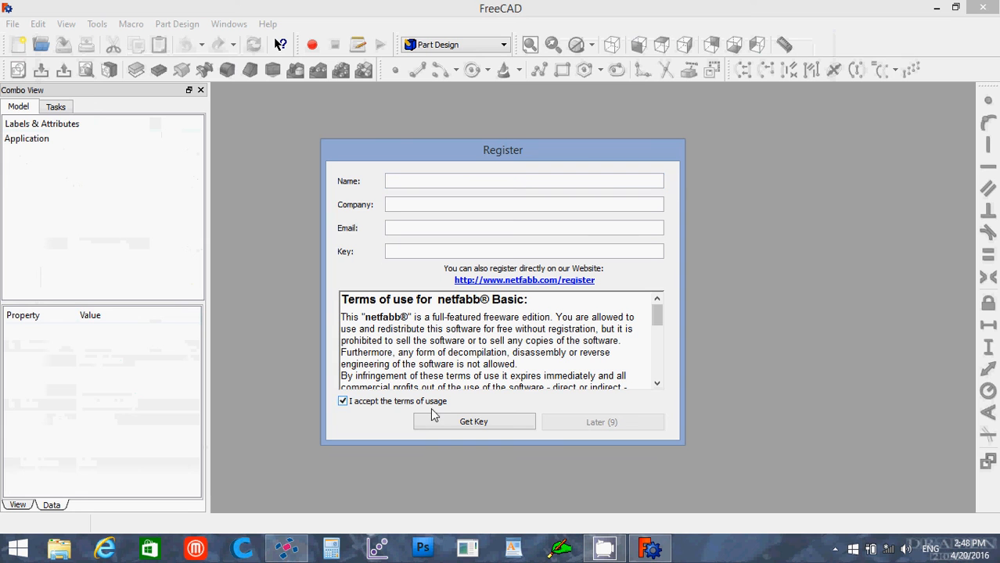
left_click(603, 423)
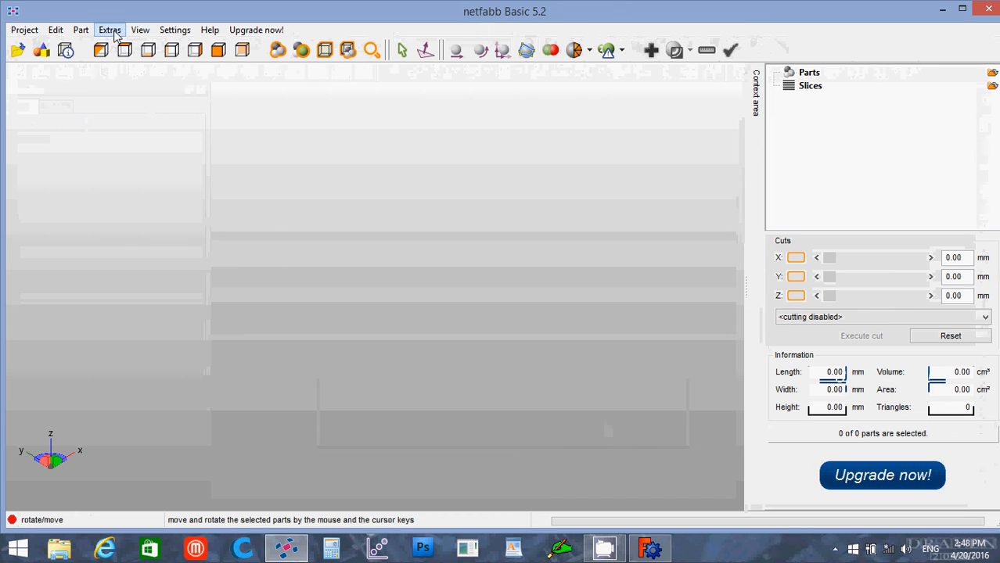
Step: Add the exported Vase STL file from the _STL Files folder as a part
left_click(81, 30)
left_click(374, 245)
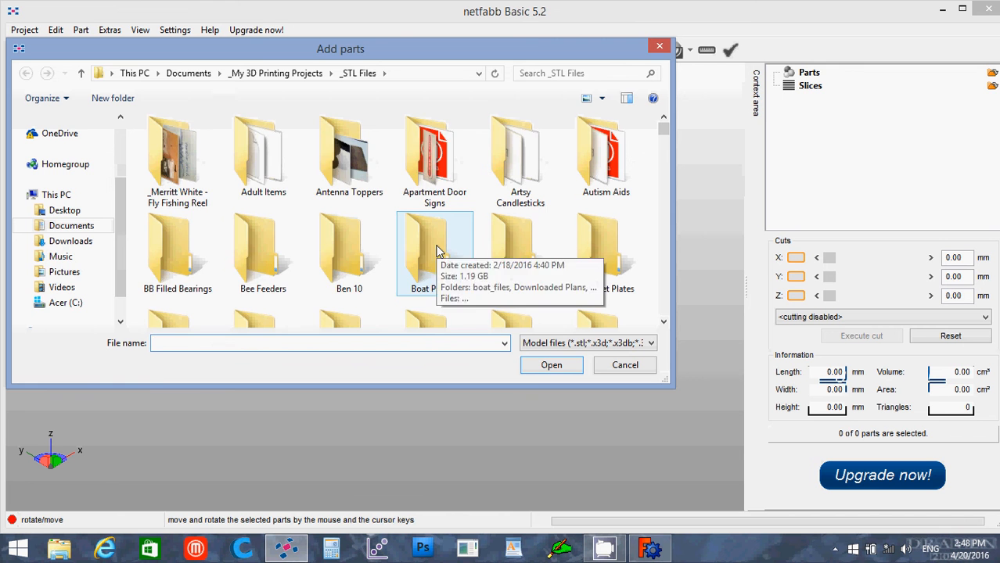
type("Vase")
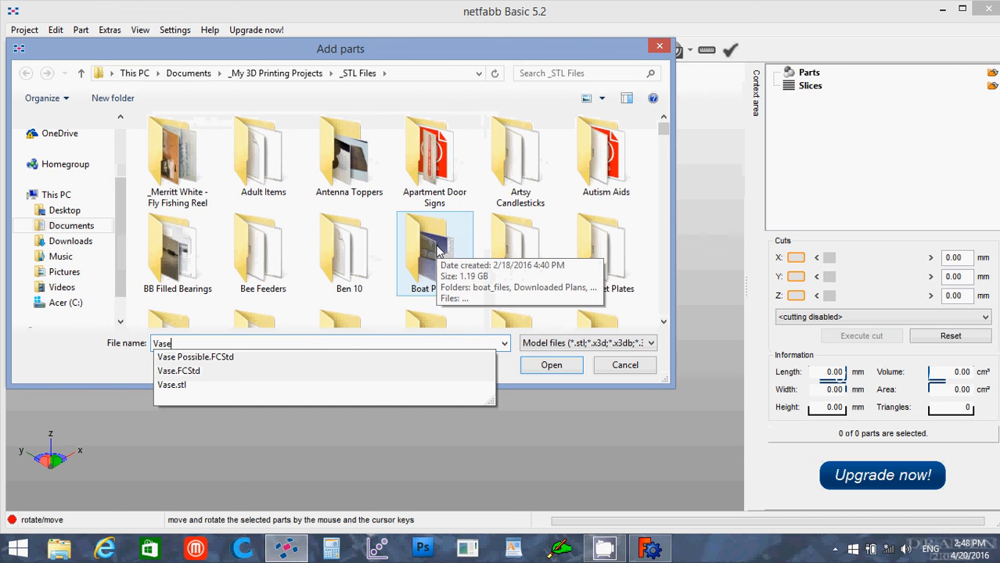
key("Return")
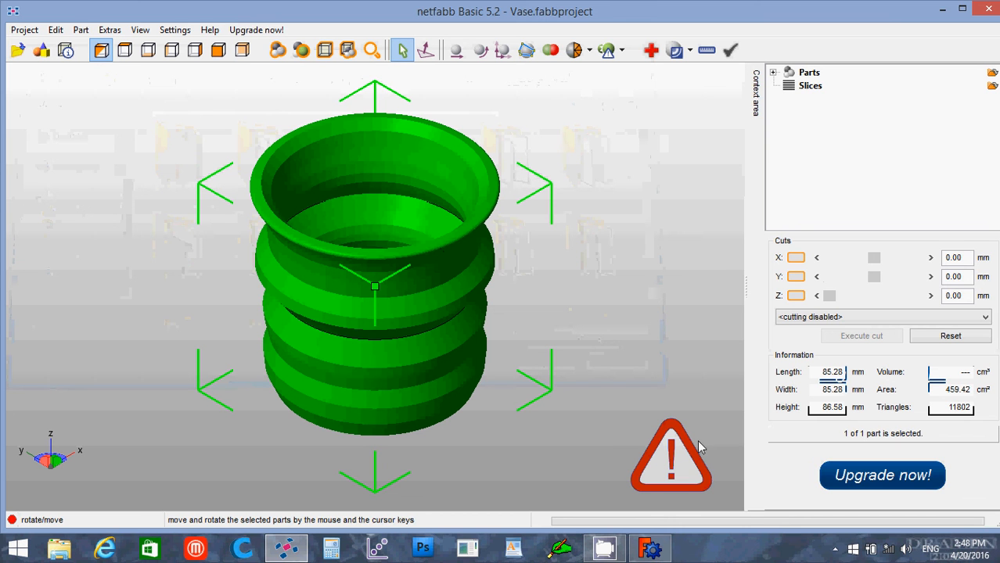
Step: Run the default automatic repair on the vase part and apply it, removing the old part
left_click(649, 53)
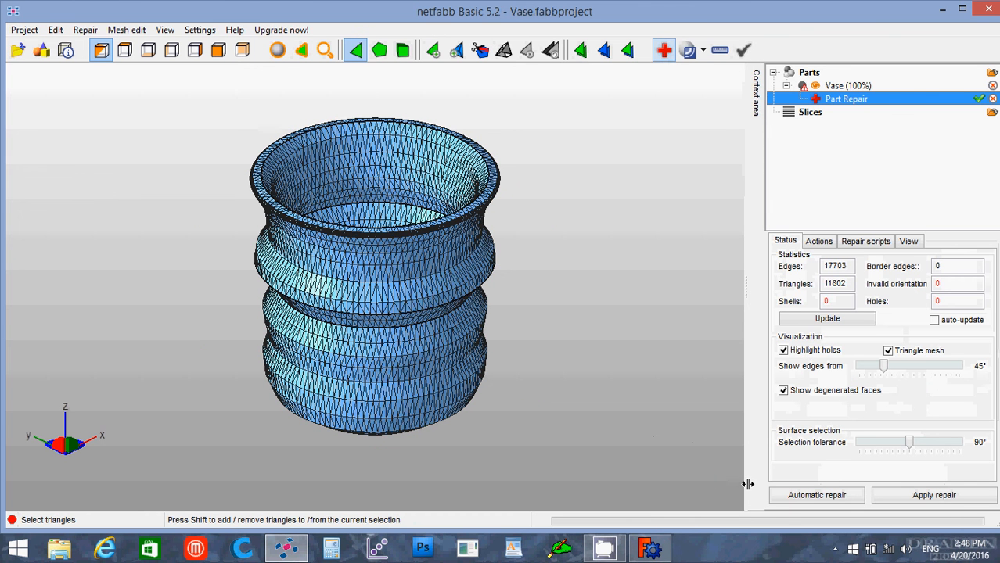
left_click(800, 496)
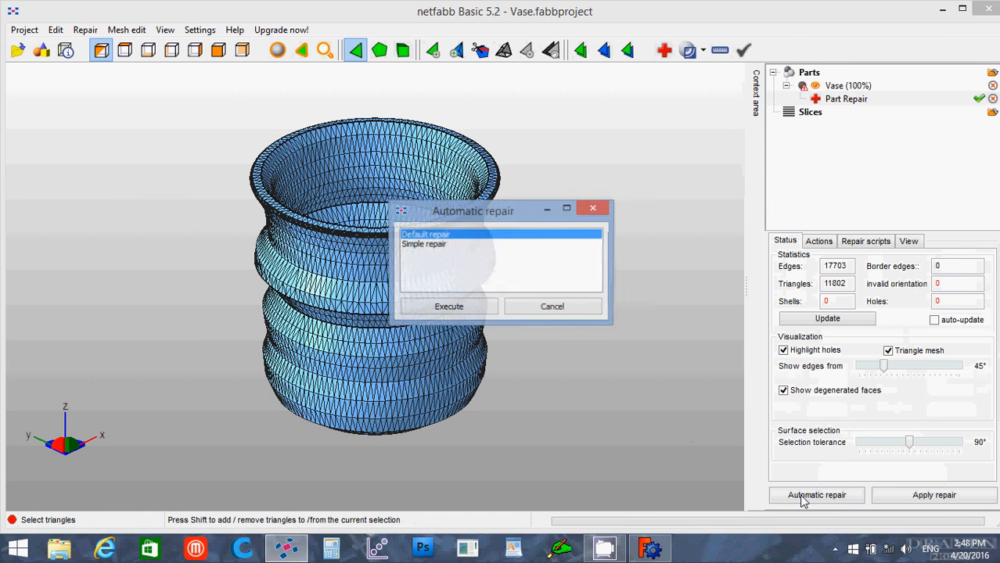
left_click(470, 309)
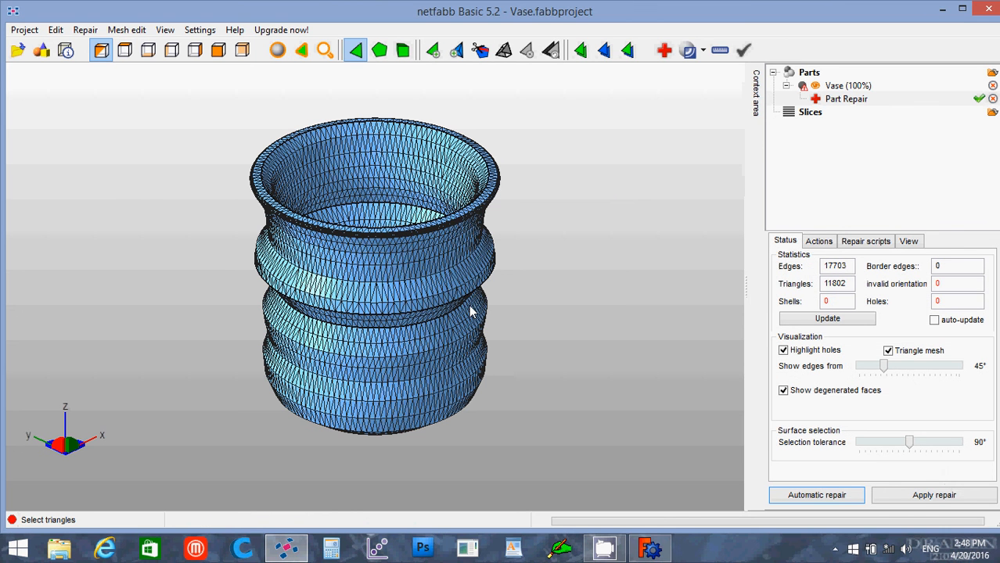
left_click(935, 496)
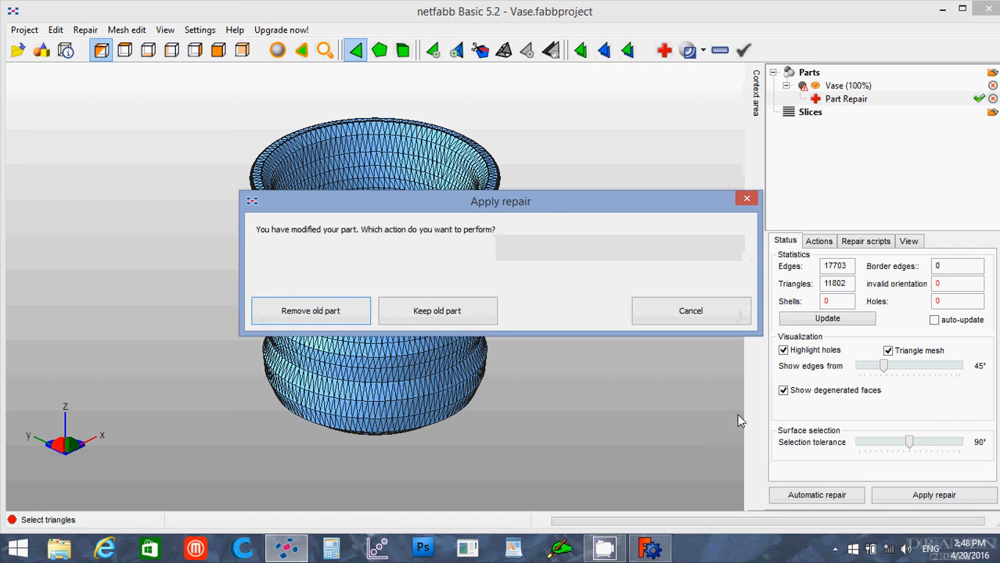
left_click(333, 313)
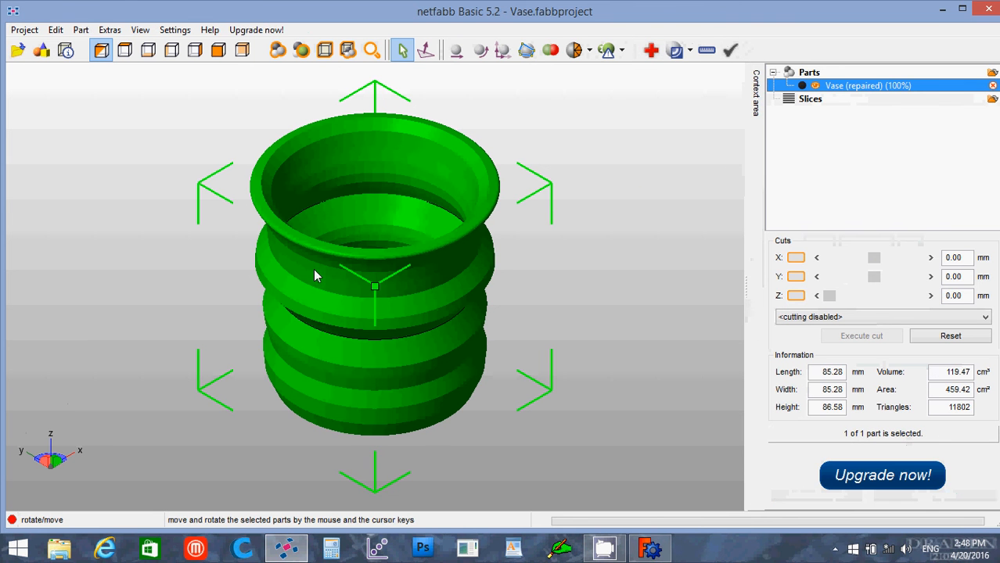
Step: Export the repaired part as the STL file Vase (repaired).stl in the _STL Files folder
left_click(80, 32)
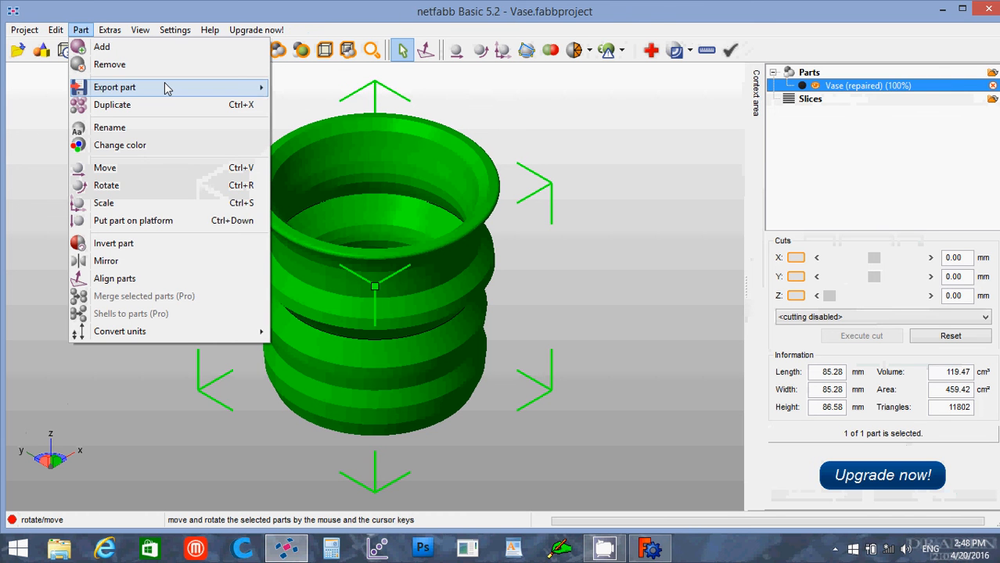
mouse_move(157, 87)
left_click(312, 87)
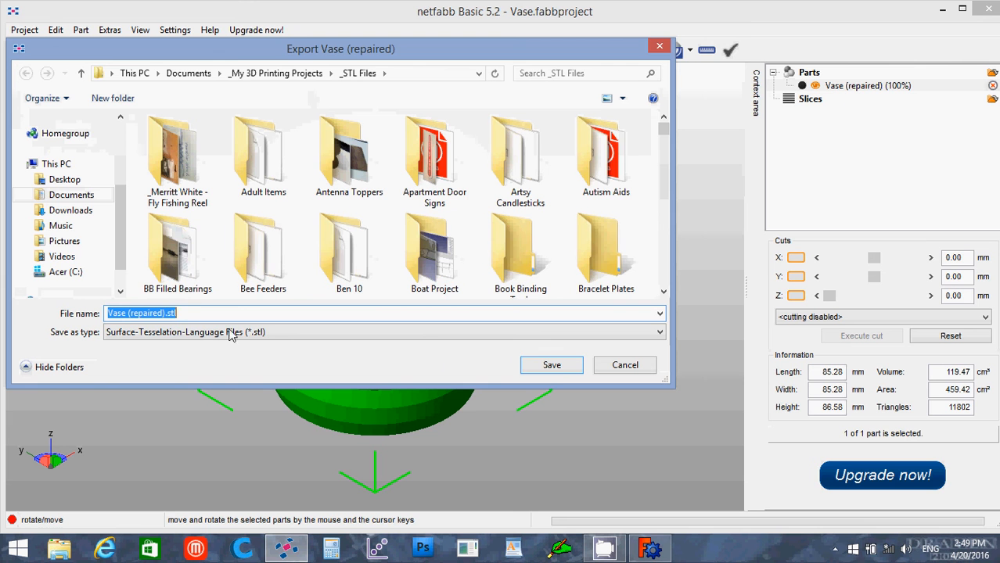
left_click(552, 367)
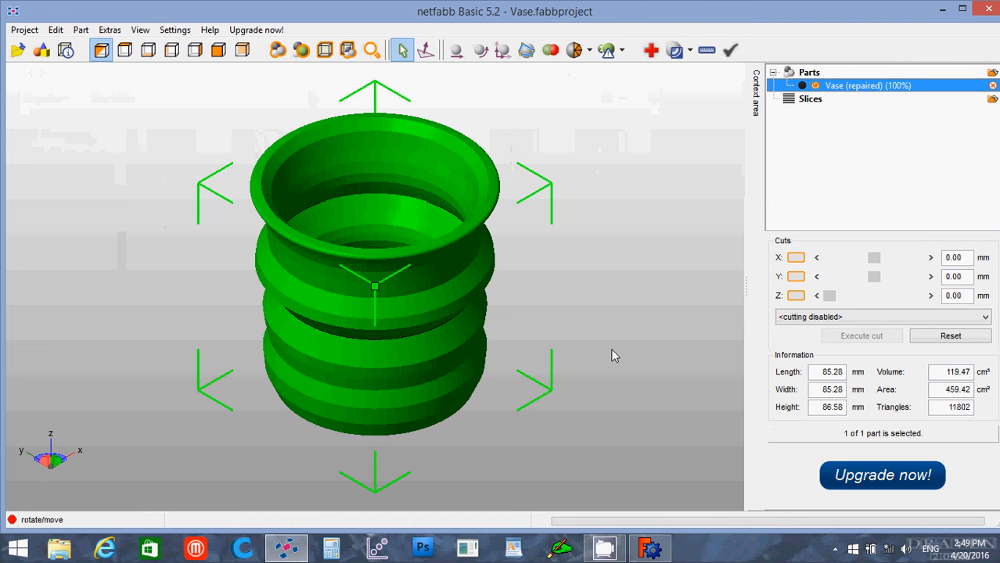